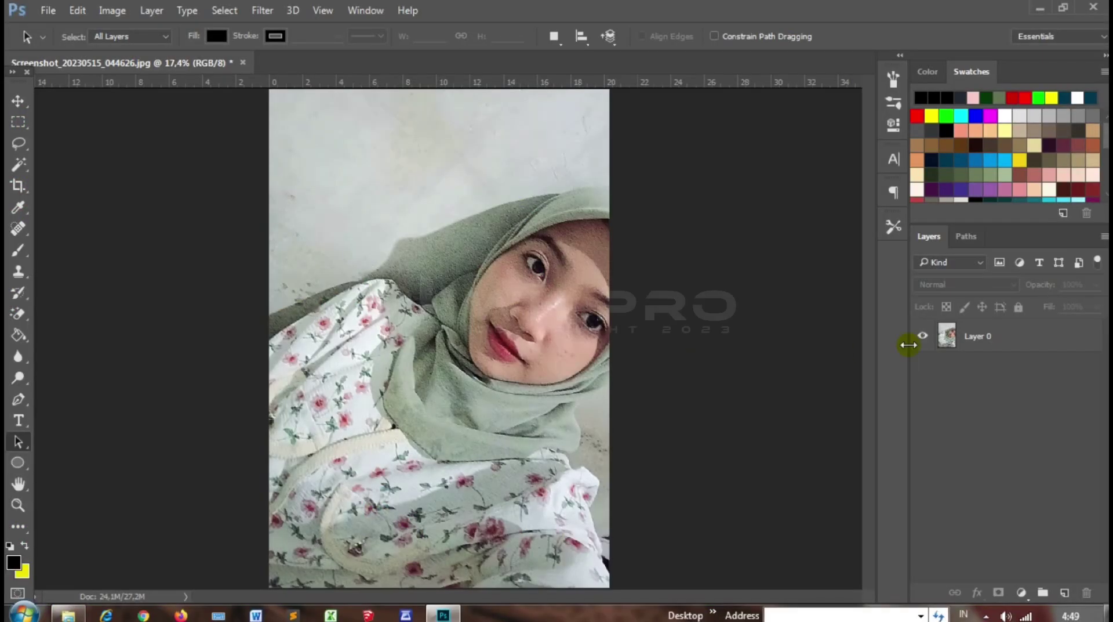
Duplicate the selfie photo layer with Ctrl+J
left_click(1051, 344)
key("ctrl+j")
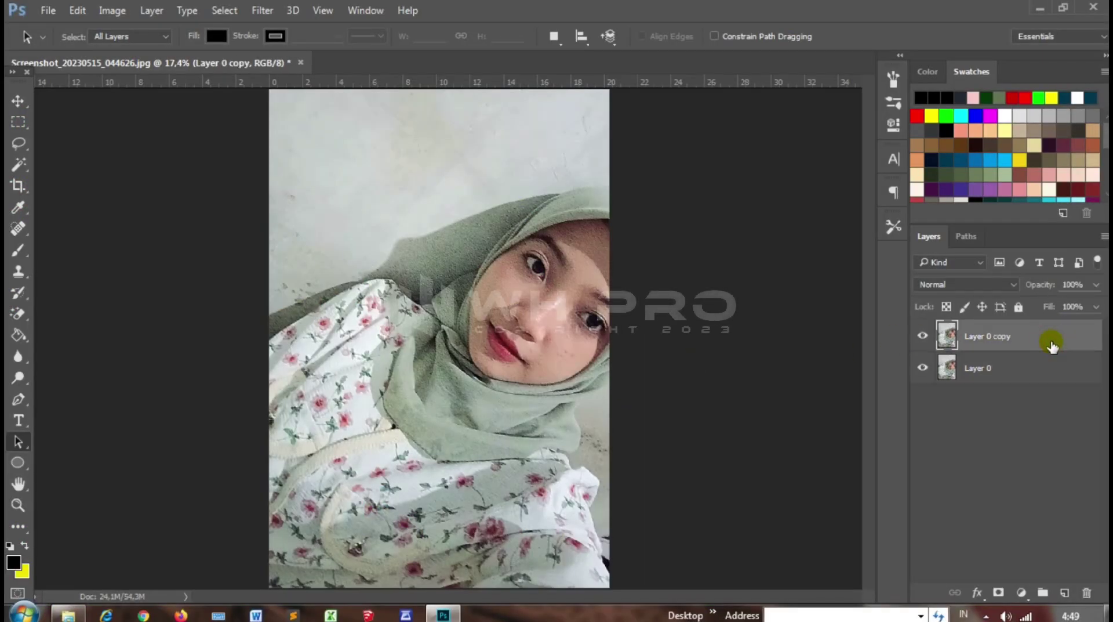
left_click_drag(18, 399, 74, 399)
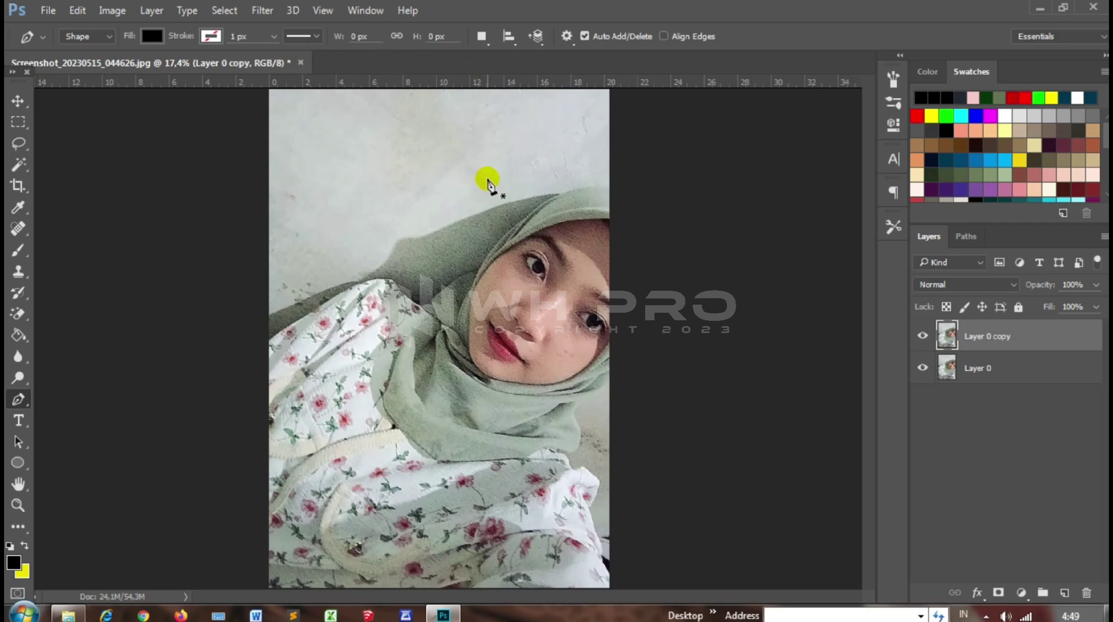
Add a light-coloured Solid Color fill layer above the photo copy
scroll(552, 248, "up", 5)
left_click(980, 368)
left_click(1065, 592)
left_click(1022, 592)
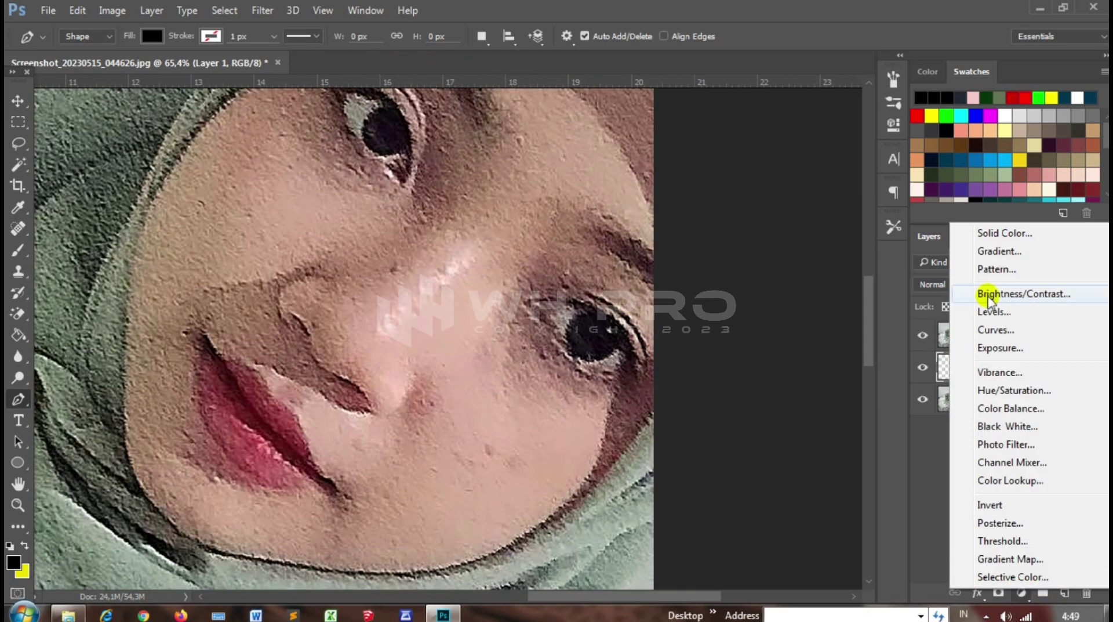
left_click(997, 232)
left_click(668, 307)
left_click(1026, 293)
Create a new layer group named MATA
left_click(1042, 592)
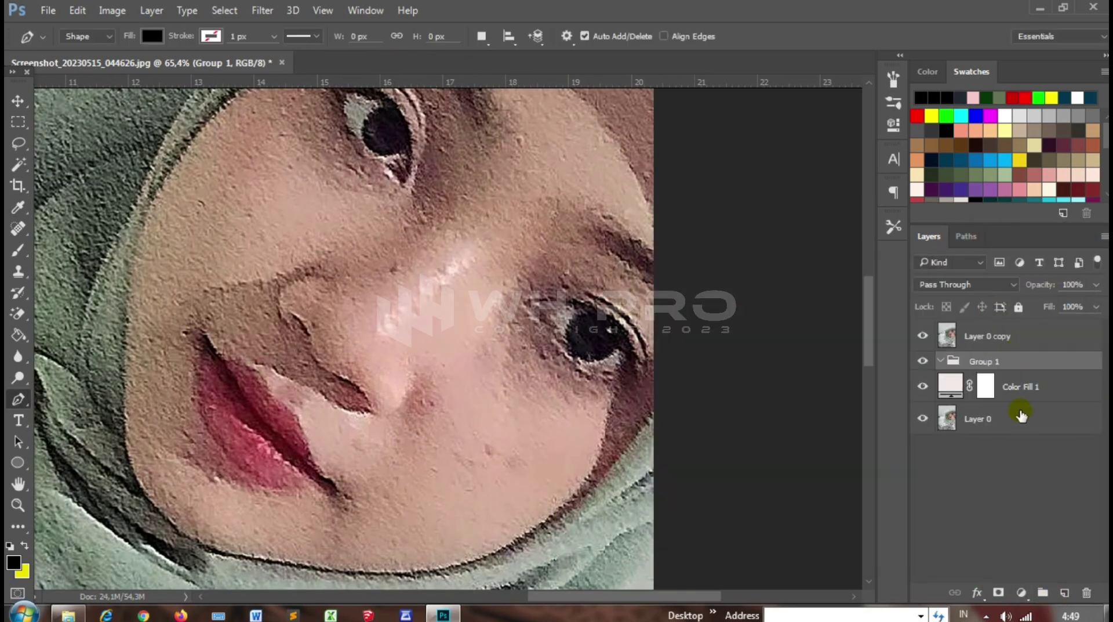
type("MATA")
key("Return")
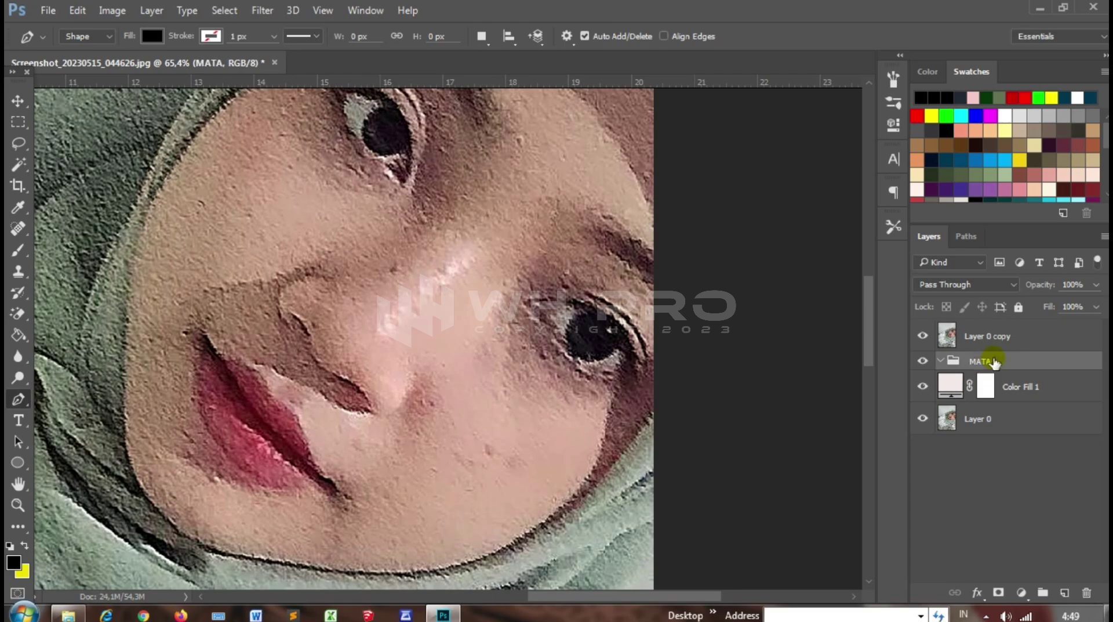
scroll(636, 335, "down", 1)
scroll(589, 372, "up", 2)
scroll(435, 278, "up", 3)
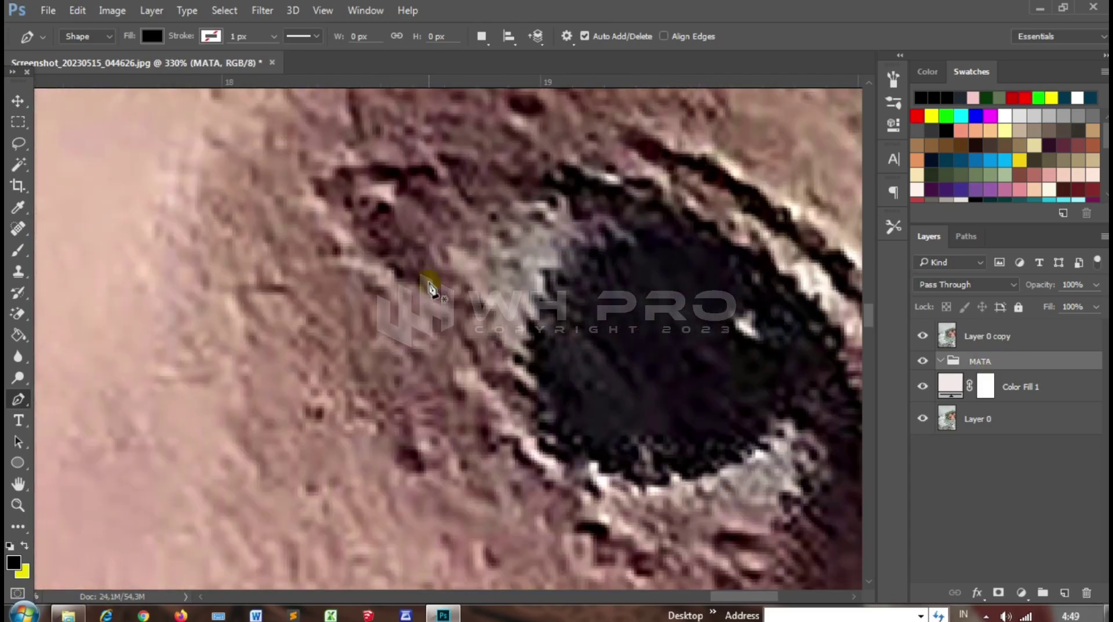
scroll(513, 324, "down", 5)
scroll(514, 326, "up", 3)
scroll(499, 335, "up", 3)
Start the eyeliner shape with curved anchors along the upper eyelid
left_click(442, 273)
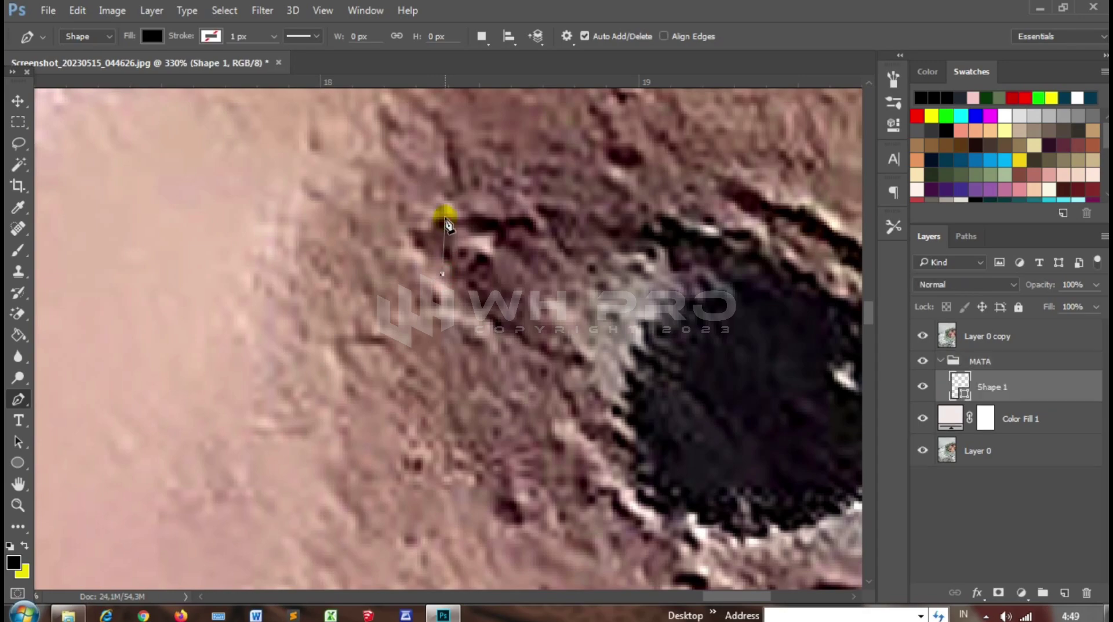
left_click_drag(443, 215, 510, 205)
scroll(441, 223, "down", 2)
scroll(322, 194, "down", 1)
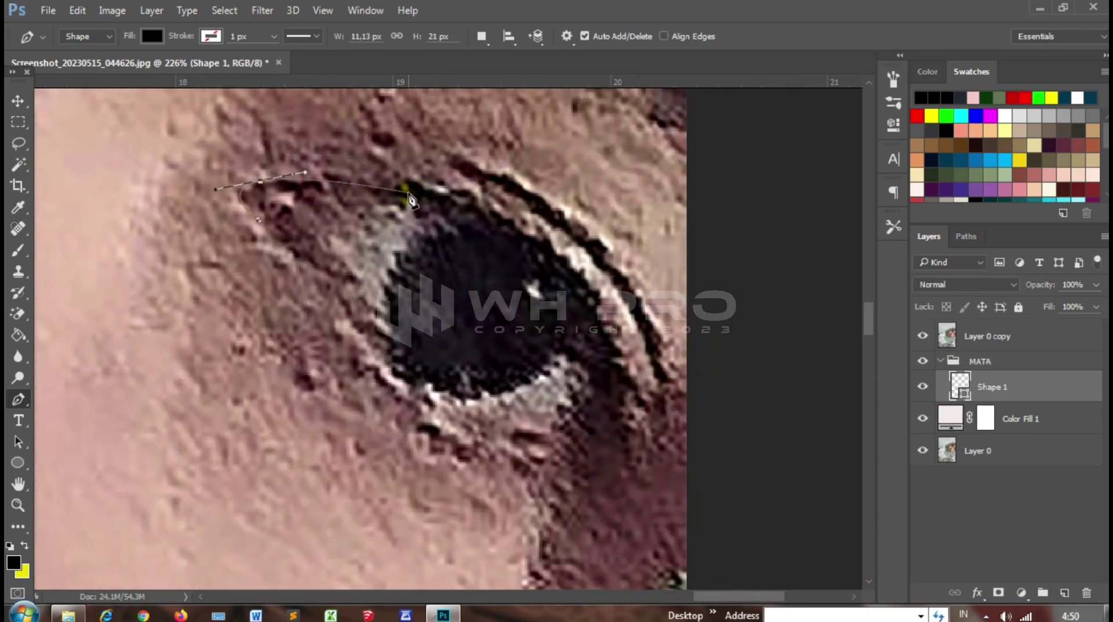
left_click(500, 211)
left_click(585, 249)
Extend the eyeliner to a tapered outer tip and curve it back to the inner corner
left_click(615, 333)
left_click(624, 370)
left_click(633, 407)
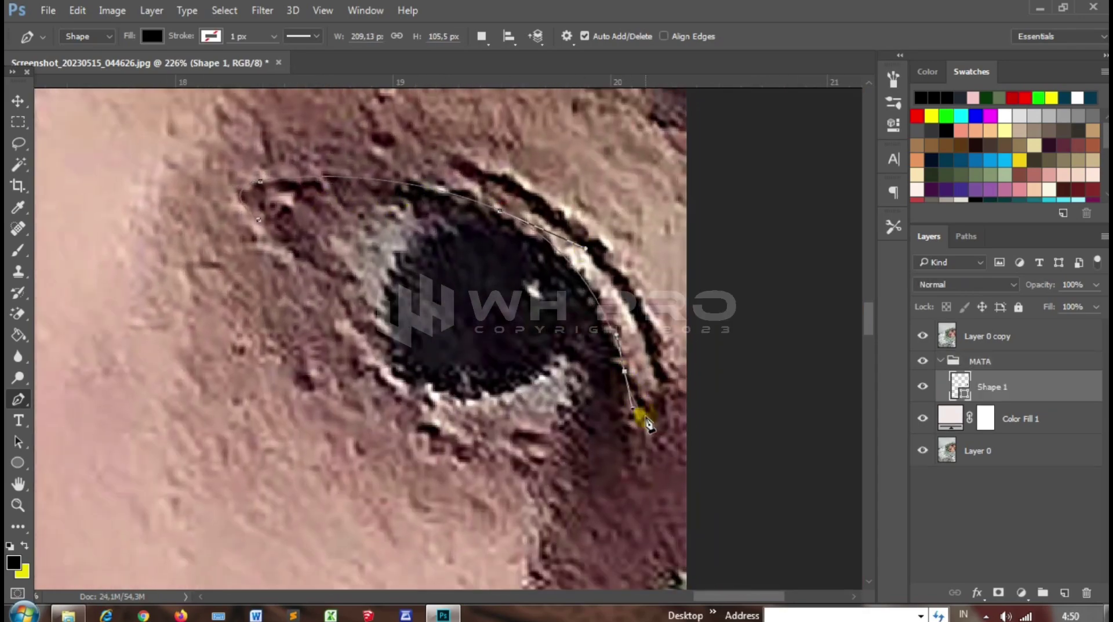
left_click(645, 416)
left_click_drag(580, 322, 558, 221)
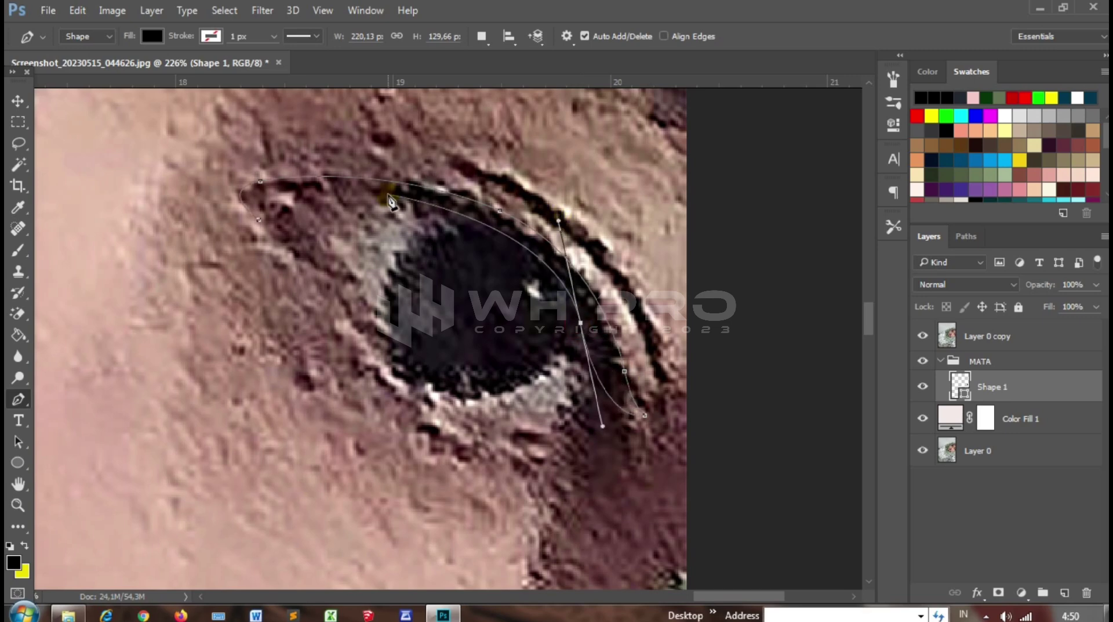
left_click_drag(387, 193, 360, 189)
left_click_drag(259, 220, 286, 271)
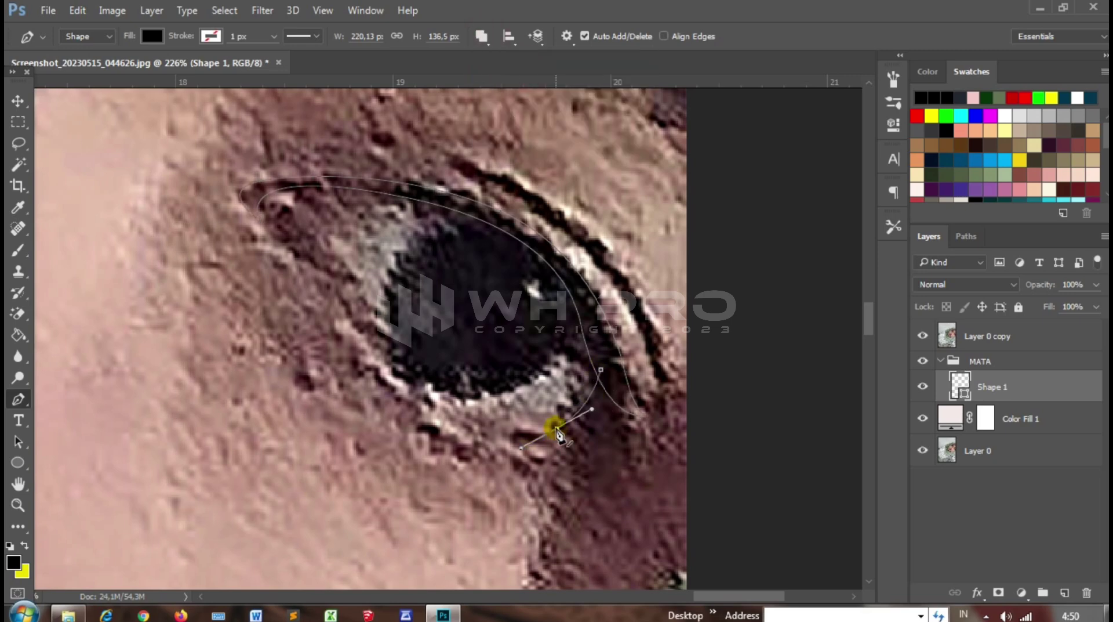
Toggle the photo copy to check the eyeliner and reshape its outer-end curve
left_click(923, 336)
left_click(923, 417)
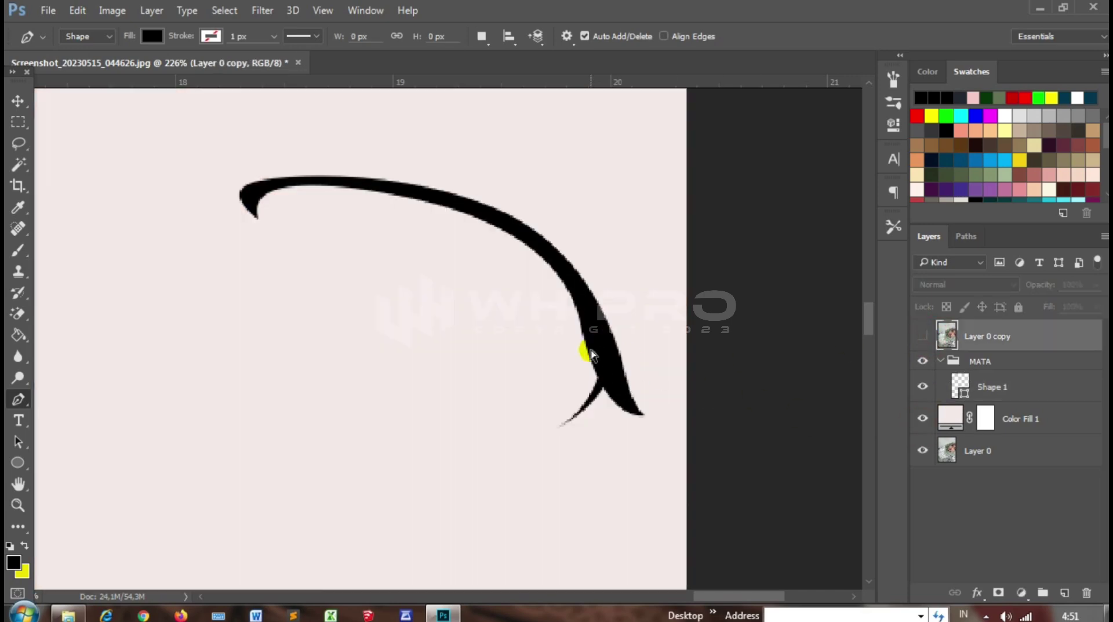
left_click(923, 335)
scroll(266, 195, "up", 1)
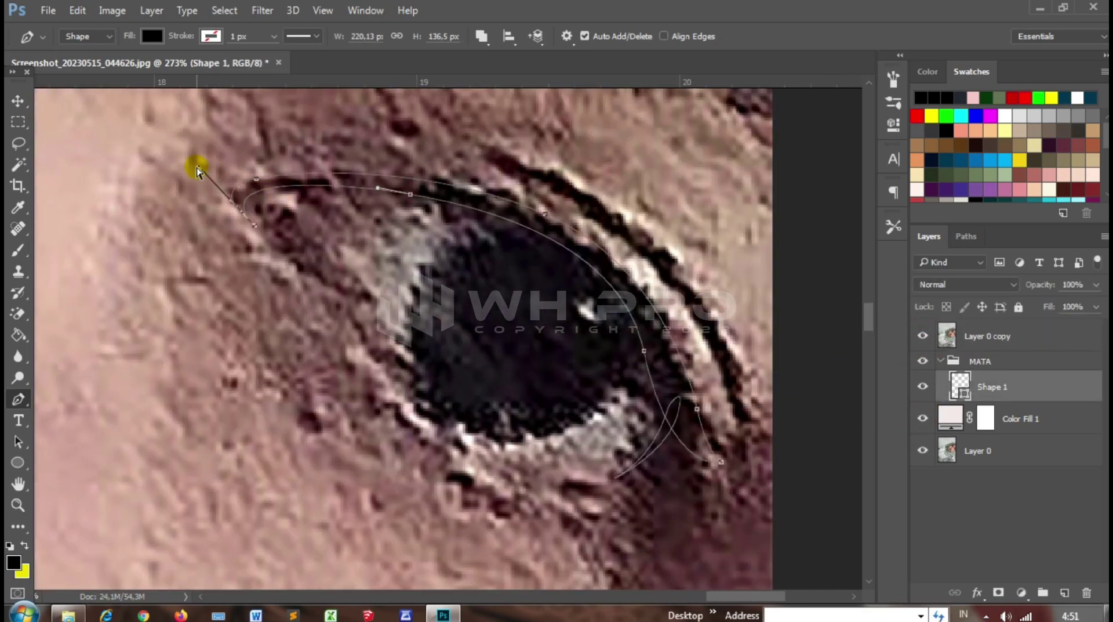
left_click_drag(644, 350, 602, 228)
left_click(922, 336)
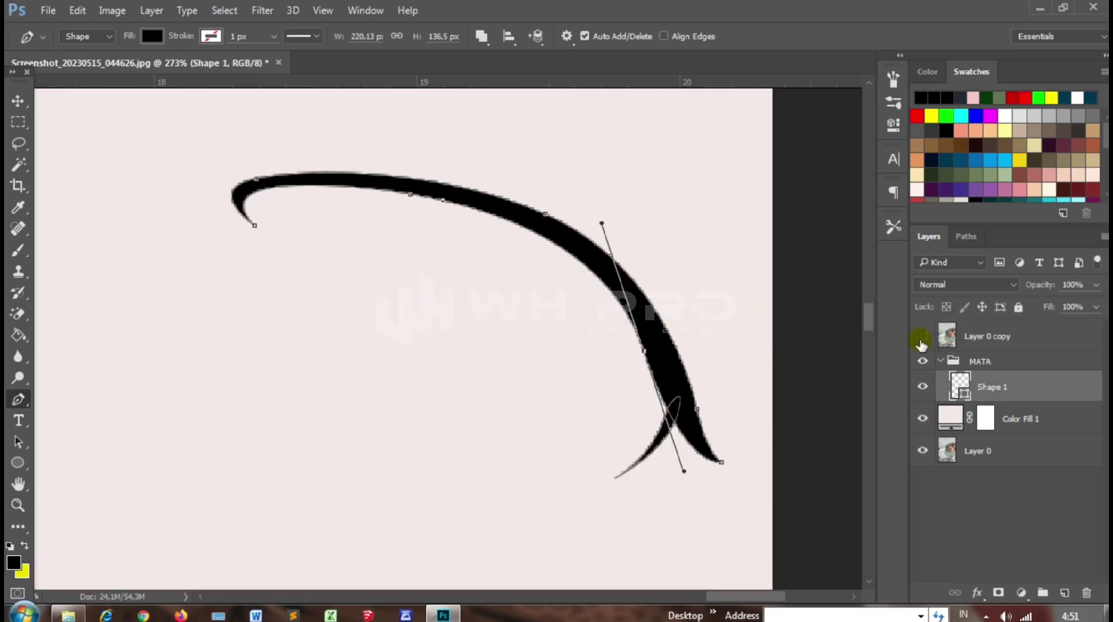
Draw the almond eye outline along the upper and lower lids on a new layer
scroll(458, 264, "down", 1)
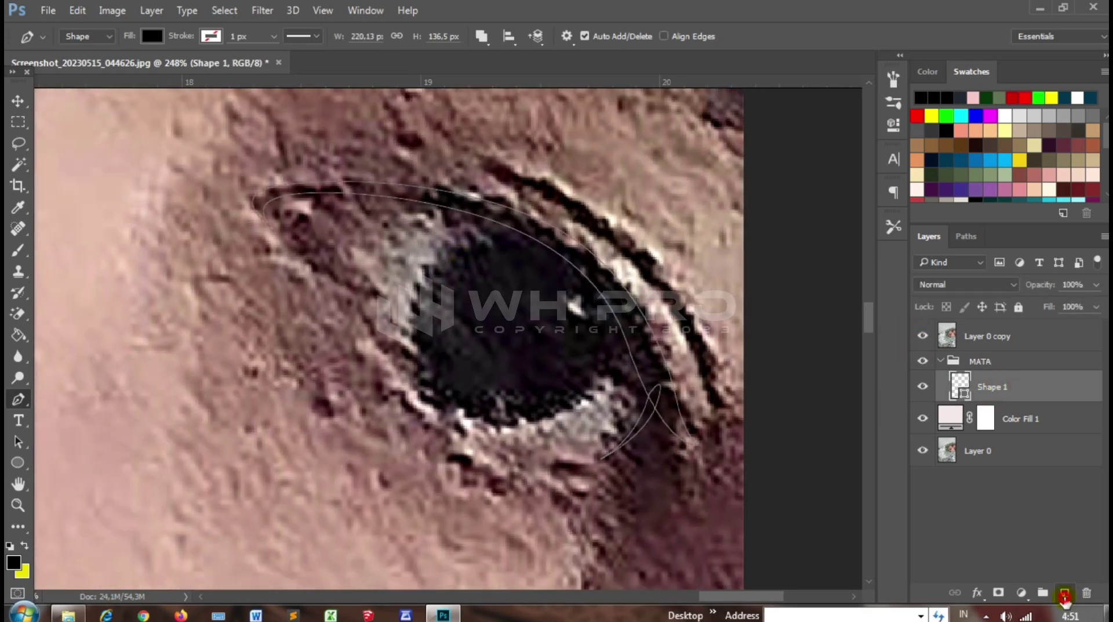
left_click(1064, 591, "ctrl")
left_click(262, 203)
left_click_drag(468, 206, 597, 246)
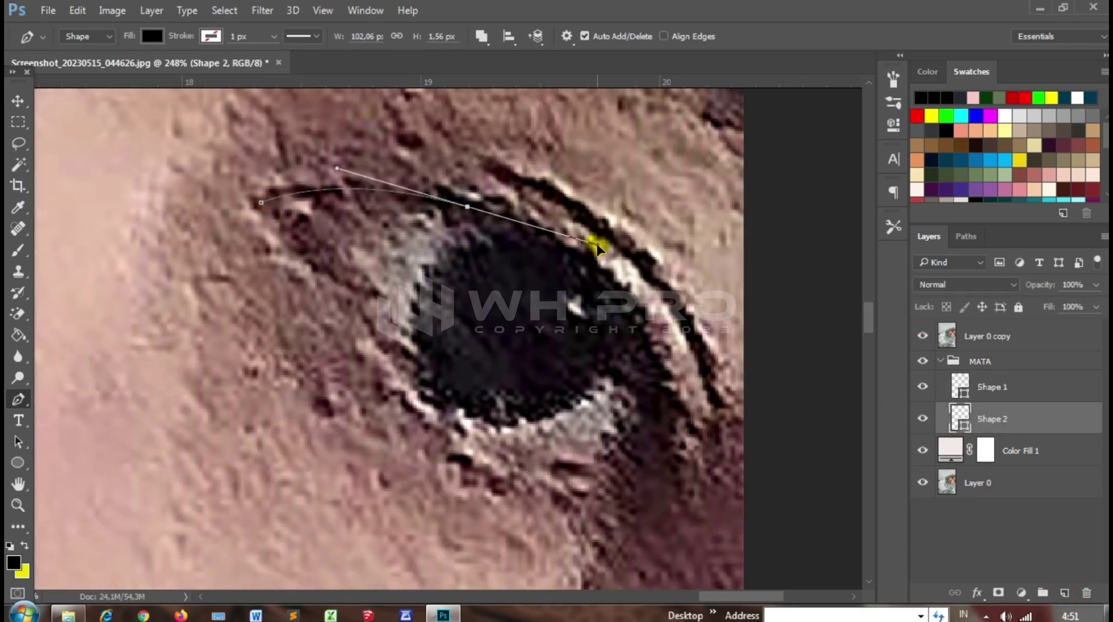
left_click_drag(648, 351, 656, 362)
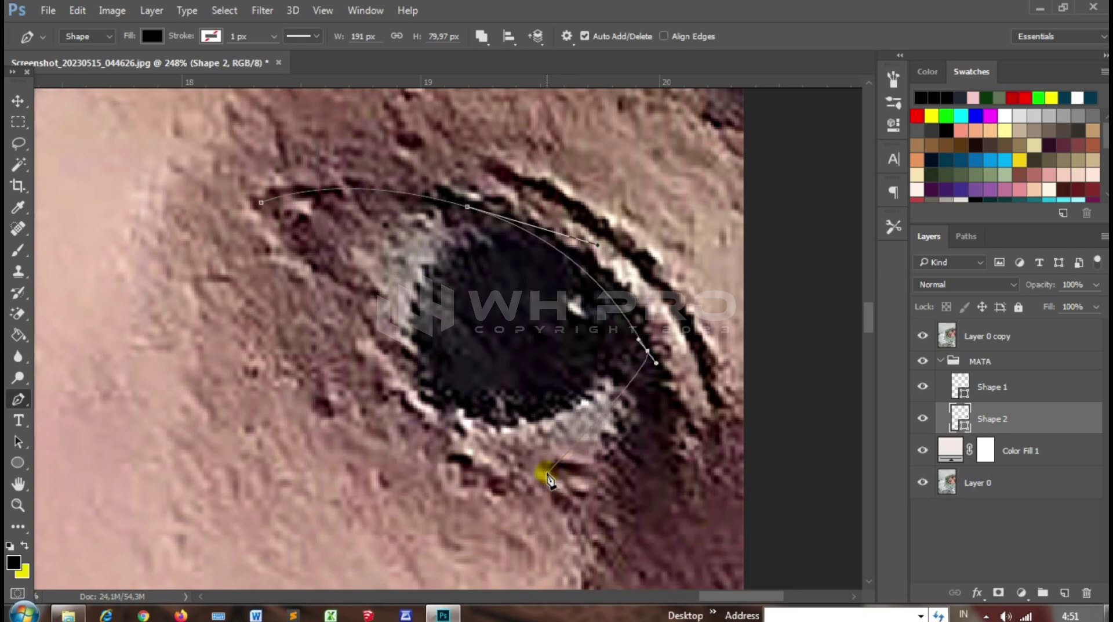
left_click_drag(548, 473, 451, 472)
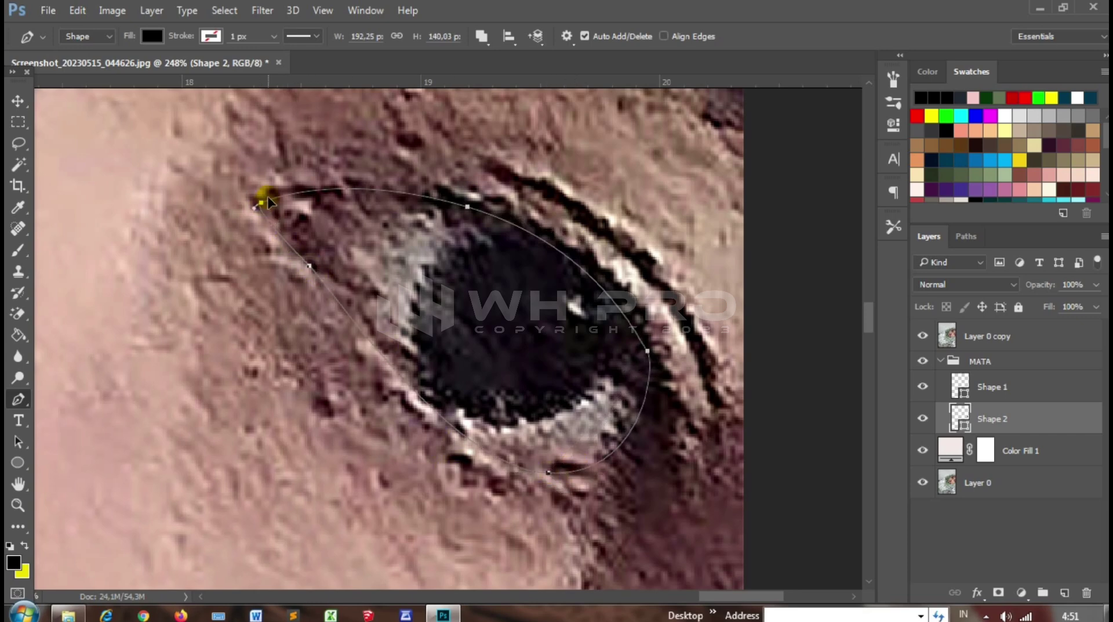
left_click(921, 336)
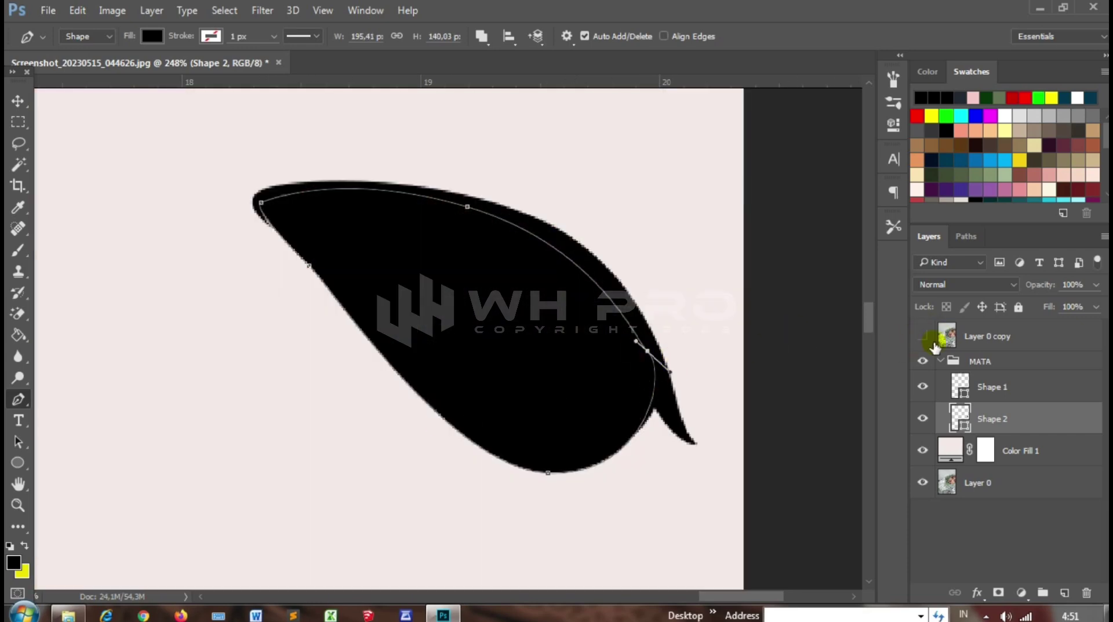
left_click(922, 336)
Fill the almond eye shape, Shape 2, with a grey-brown colour
double_click(960, 418)
left_click(683, 398)
left_click(1024, 293)
left_click(923, 336)
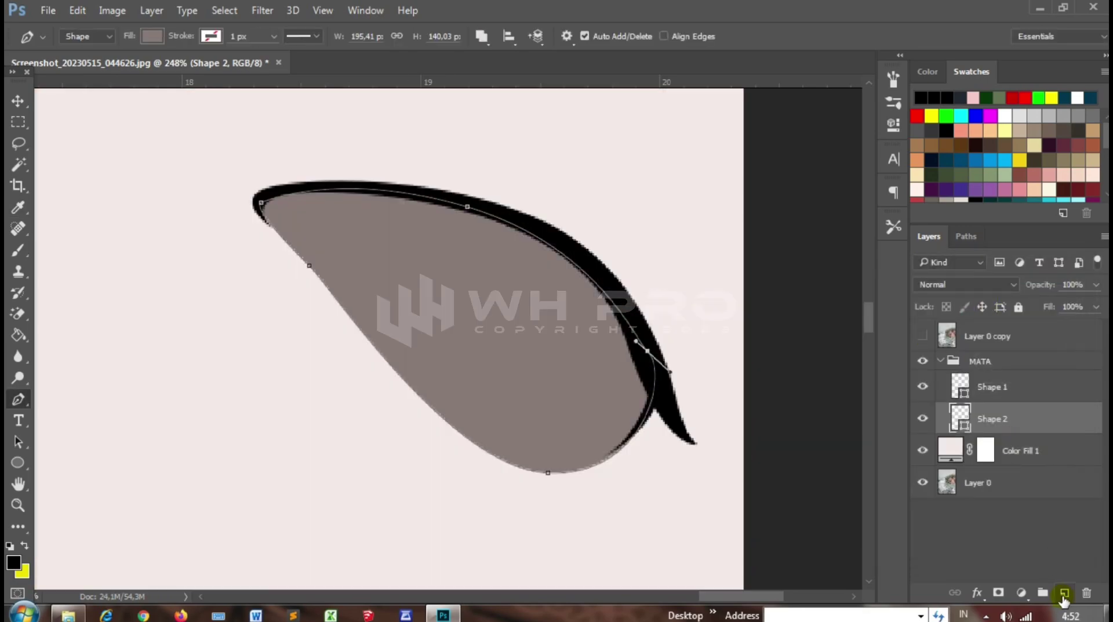
Draw a black Ellipse circle over the iris and nudge it into place
left_click(1064, 593)
left_click(923, 336)
left_click(18, 462)
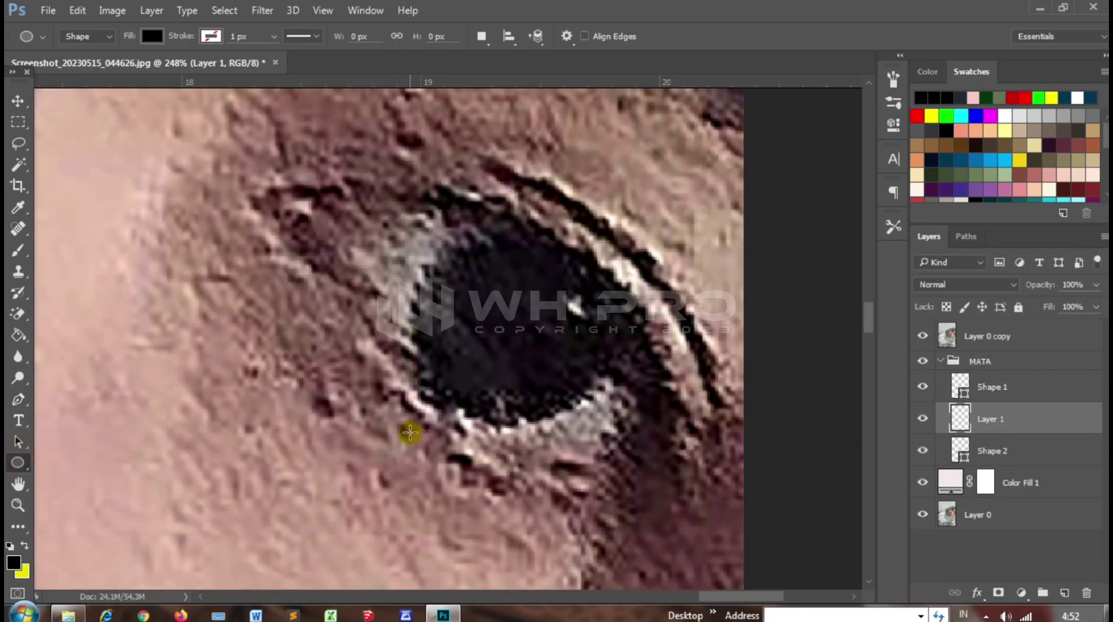
left_click_drag(410, 432, 624, 192)
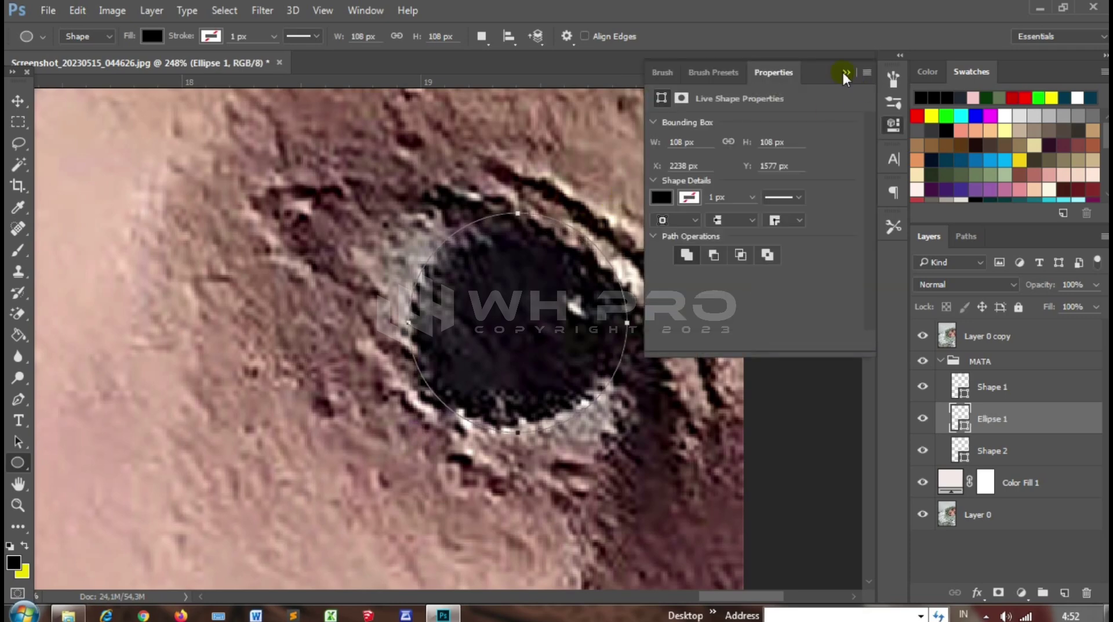
left_click(846, 72)
left_click(922, 336)
left_click_drag(492, 307, 484, 313)
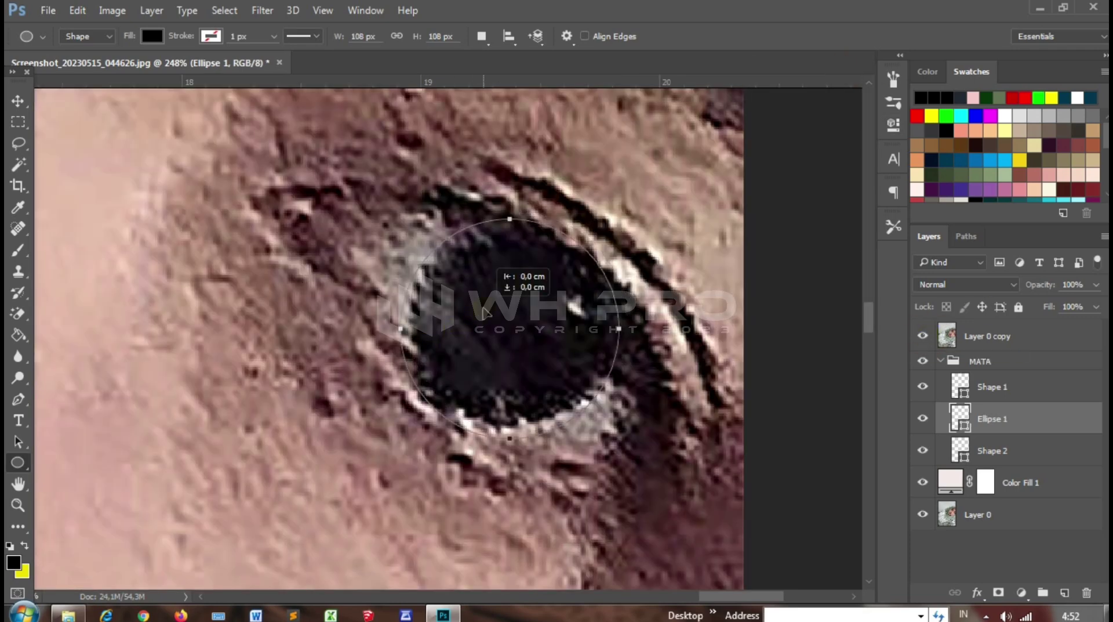
Smooth the eye outline's lower-left corner anchor
left_click(992, 450)
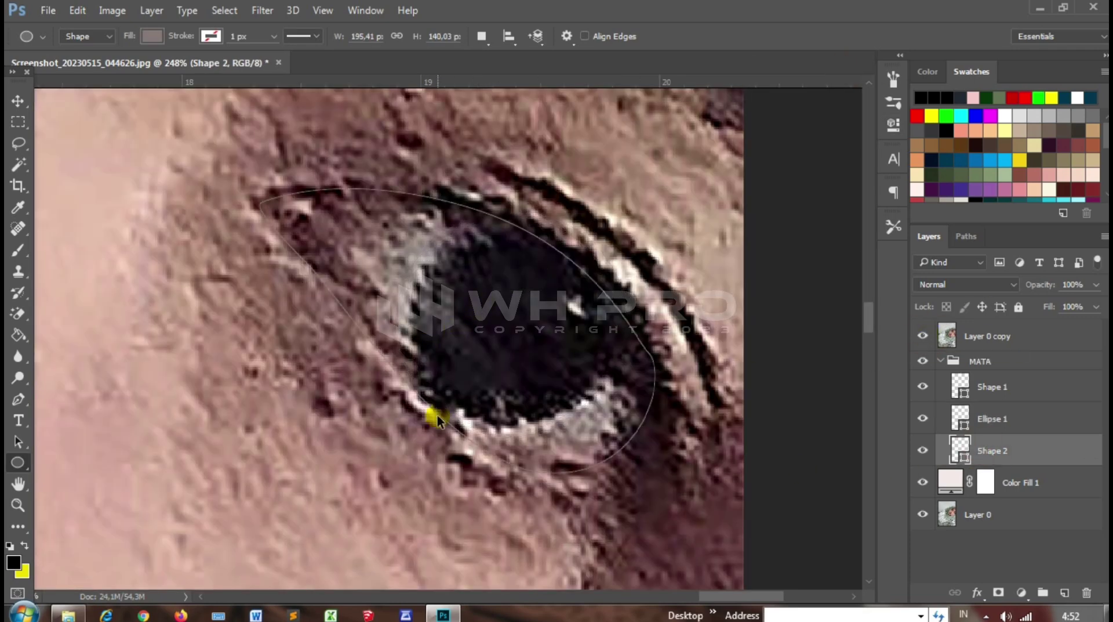
left_click(312, 266)
key("p")
left_click_drag(309, 265, 351, 296)
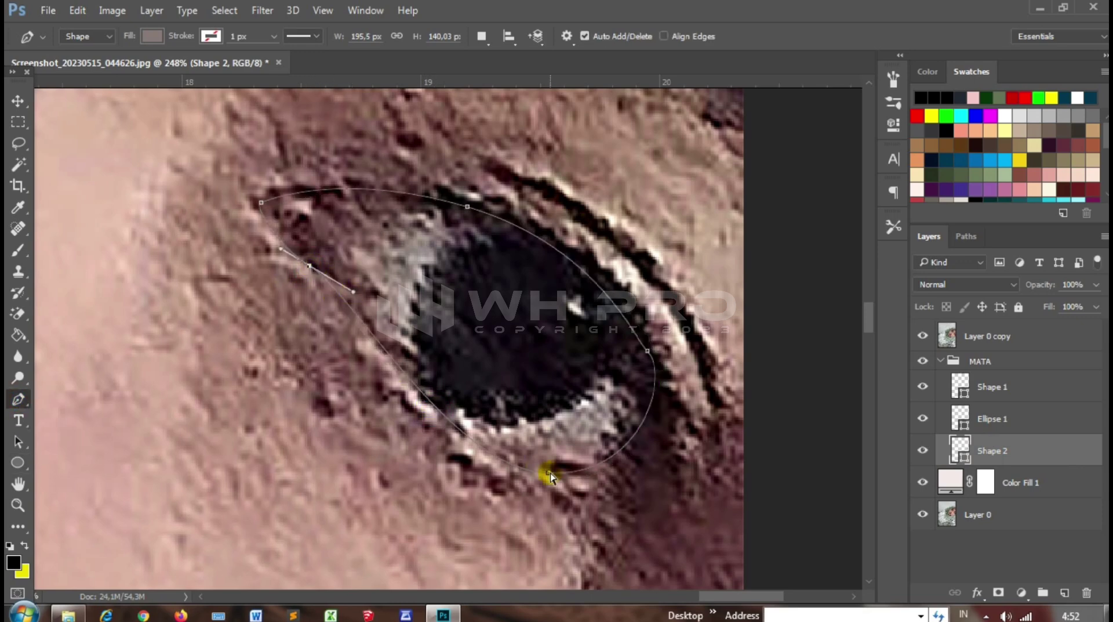
Clip the iris circle, Ellipse 1, inside the eye shape with Create Clipping Mask
left_click(922, 335)
left_click(986, 418)
right_click(985, 418)
left_click(738, 377)
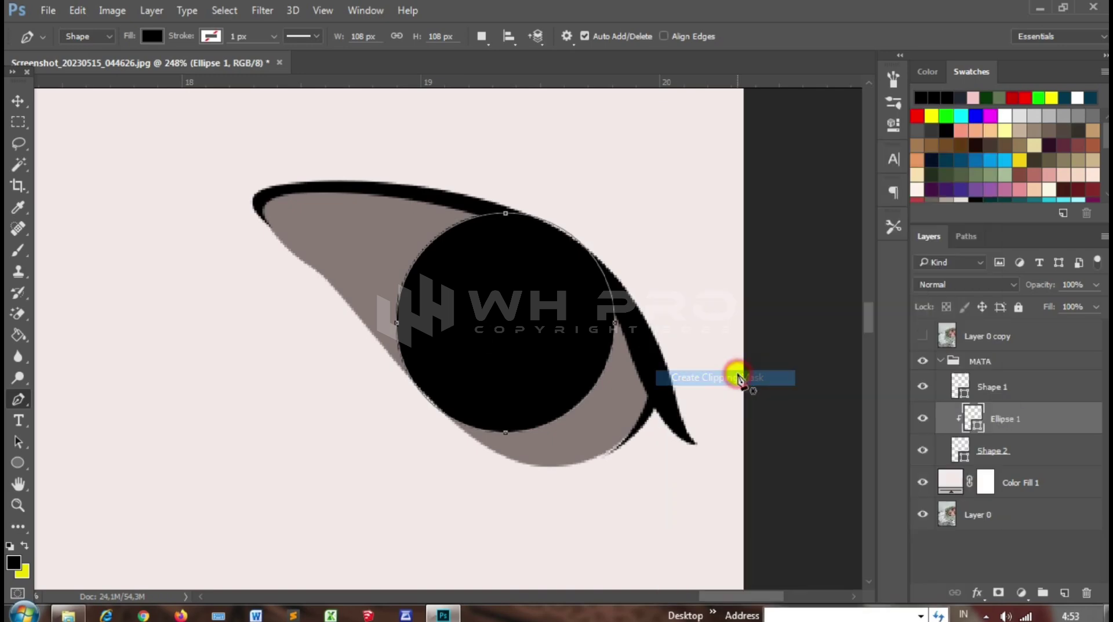
left_click(923, 336)
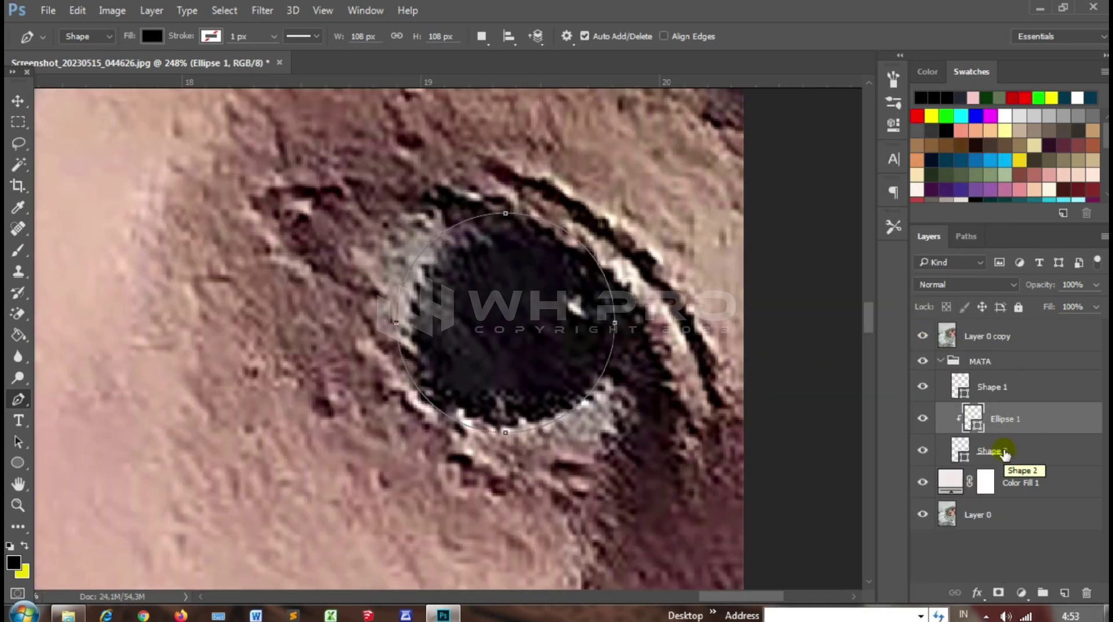
Add a small white catchlight shape on the iris
left_click(581, 297)
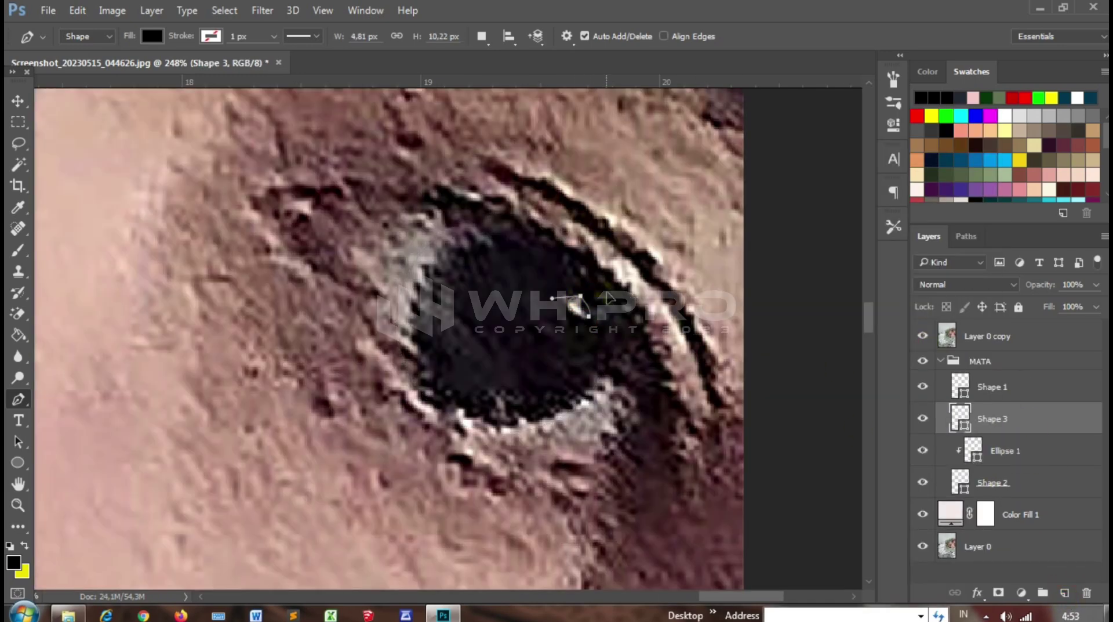
double_click(960, 418)
left_click(994, 293)
left_click(993, 482)
Add a new clipped layer and outline a shading shape around the eye
key("ctrl+shift+alt+n")
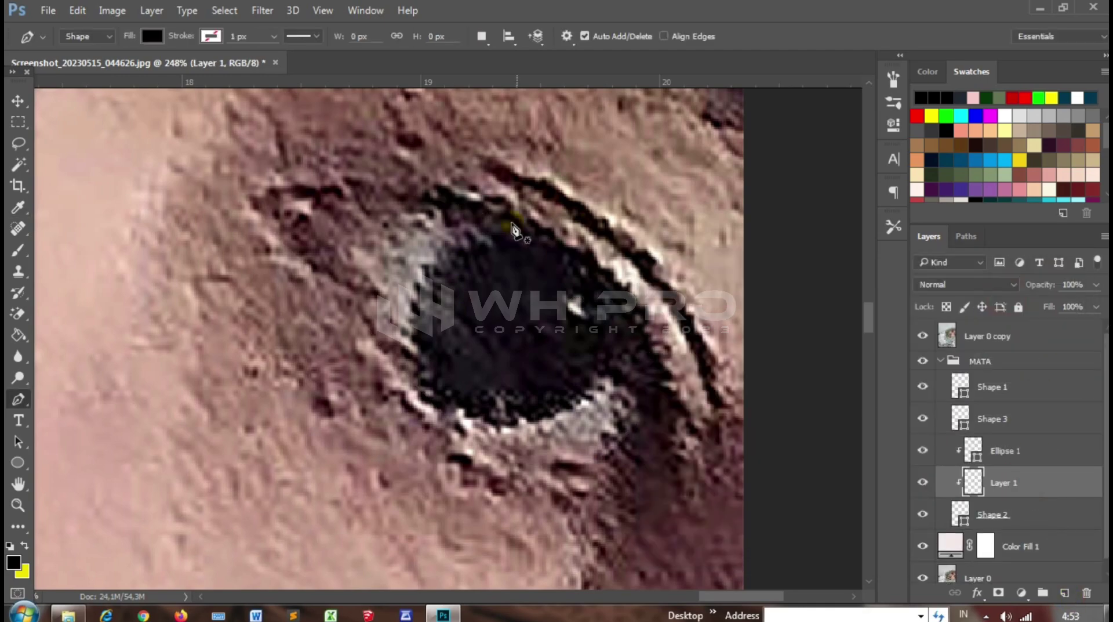
left_click(520, 213)
left_click_drag(363, 267, 385, 335)
left_click_drag(445, 441, 473, 476)
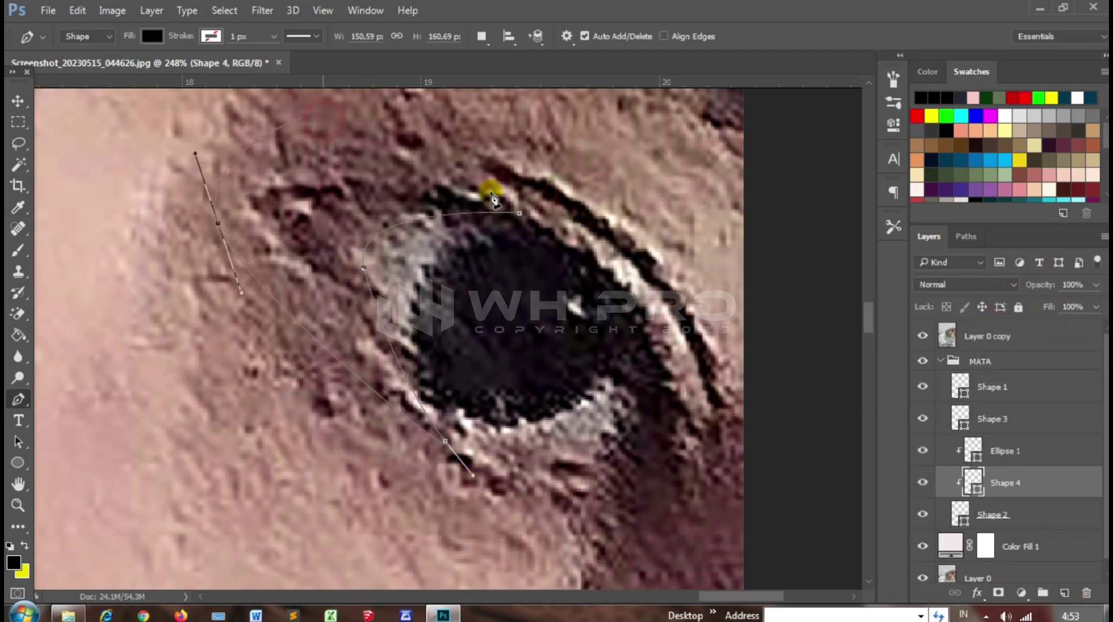
left_click(923, 335)
Give the inner-corner shape, Shape 4, a muted reddish-brown fill
double_click(974, 481)
left_click(768, 423)
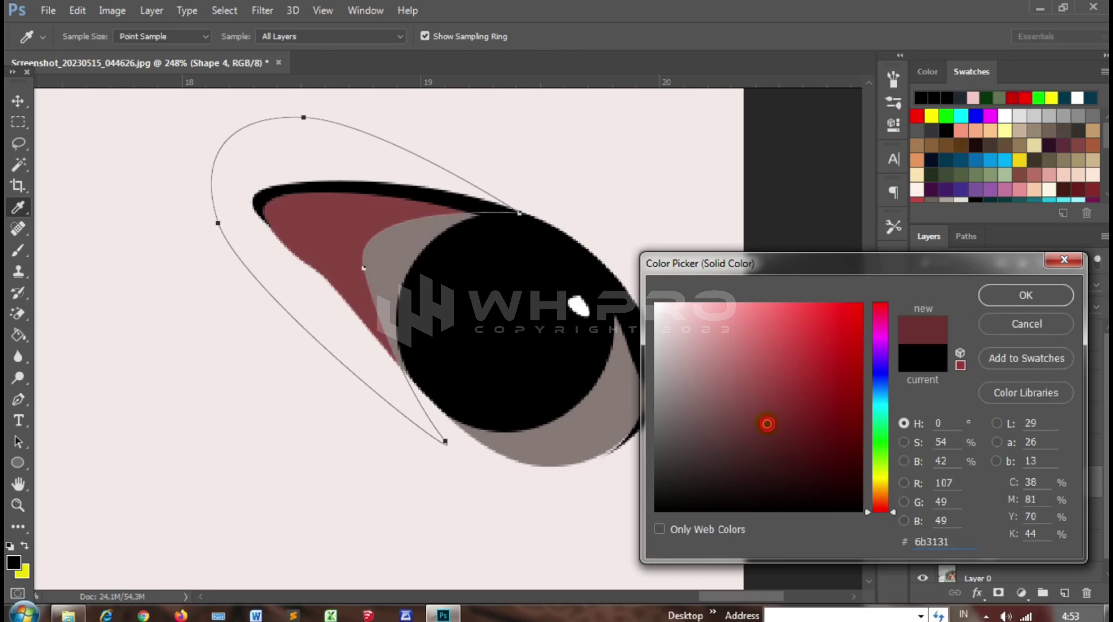
left_click_drag(767, 423, 746, 381)
left_click(1023, 293)
Reshape Shape 2's left anchor and curve to match the eye in the photo
left_click(992, 514)
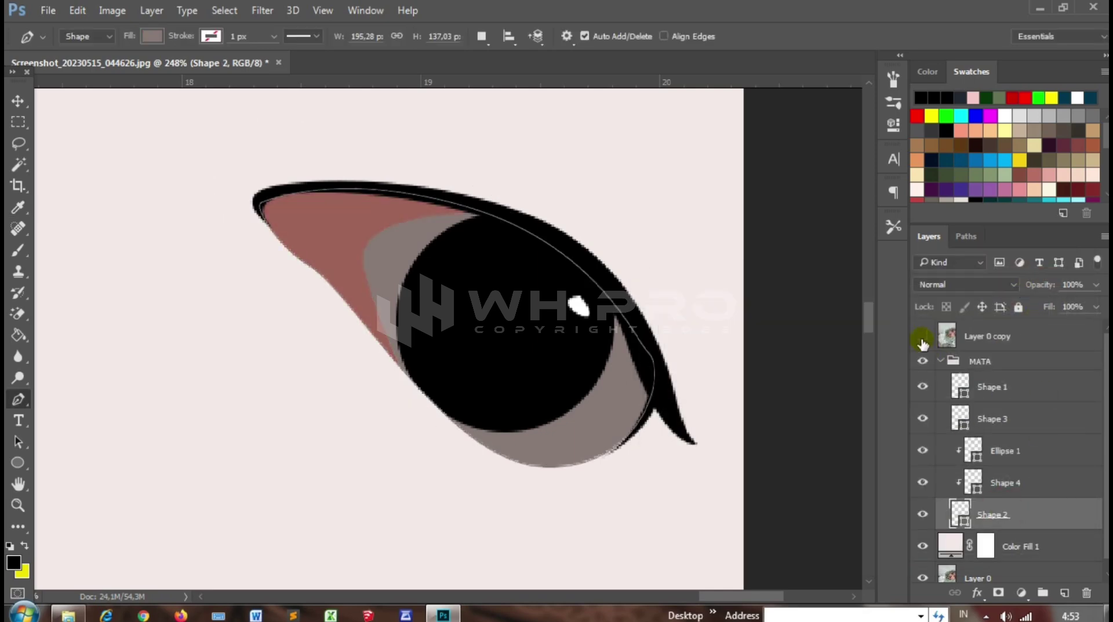
left_click(923, 336)
left_click_drag(310, 266, 281, 244)
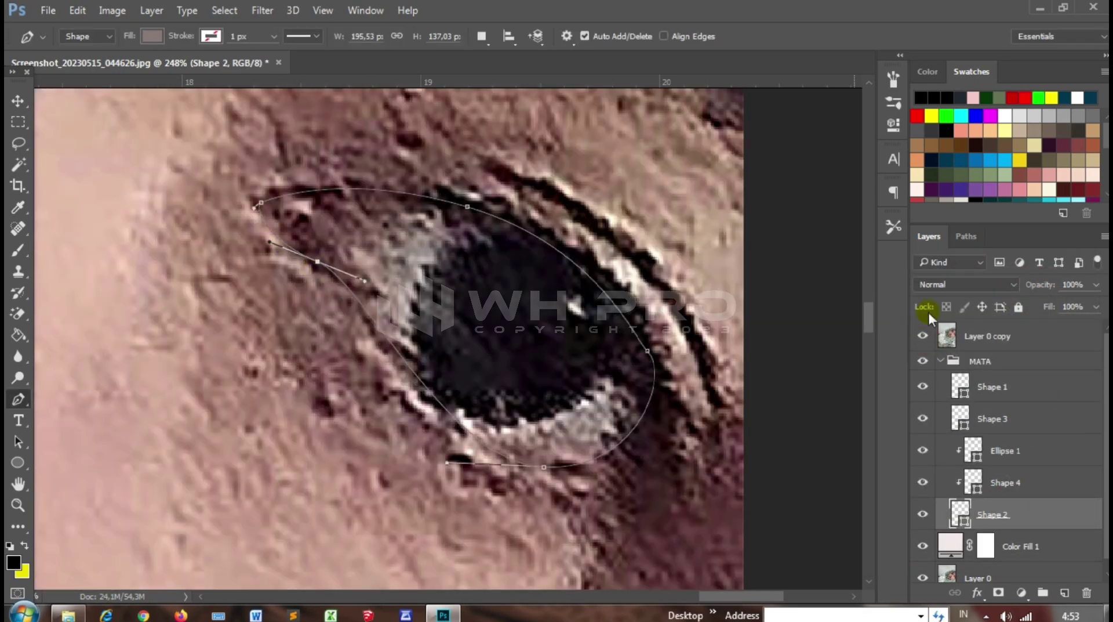
left_click(923, 335)
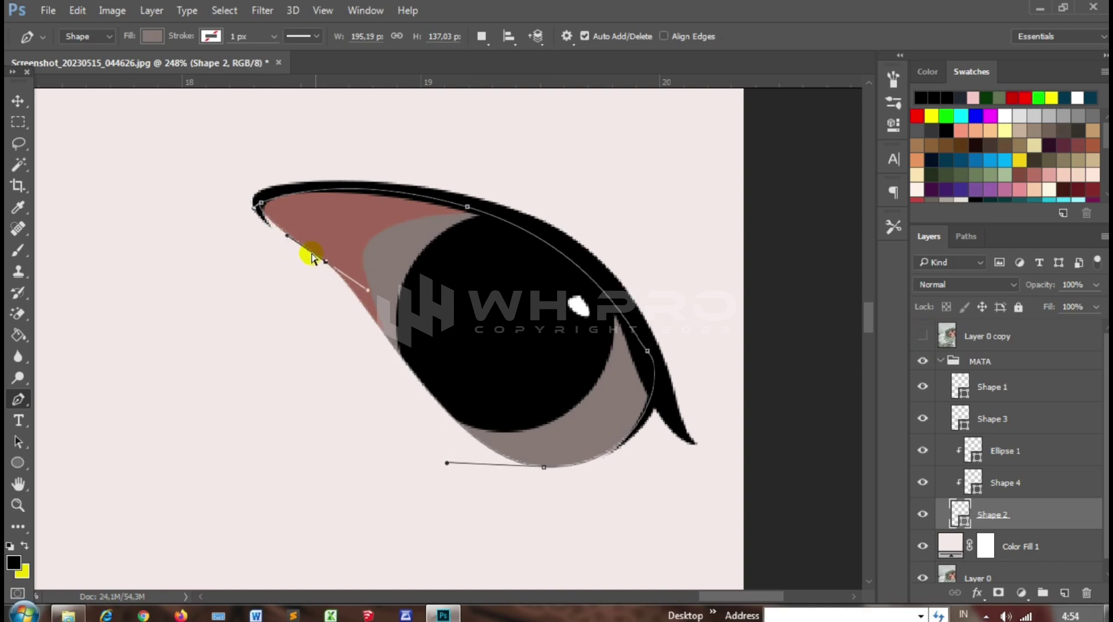
mouse_move(311, 249)
left_mouse_down()
mouse_move(268, 231)
mouse_move(360, 295)
left_mouse_up()
left_click(923, 336)
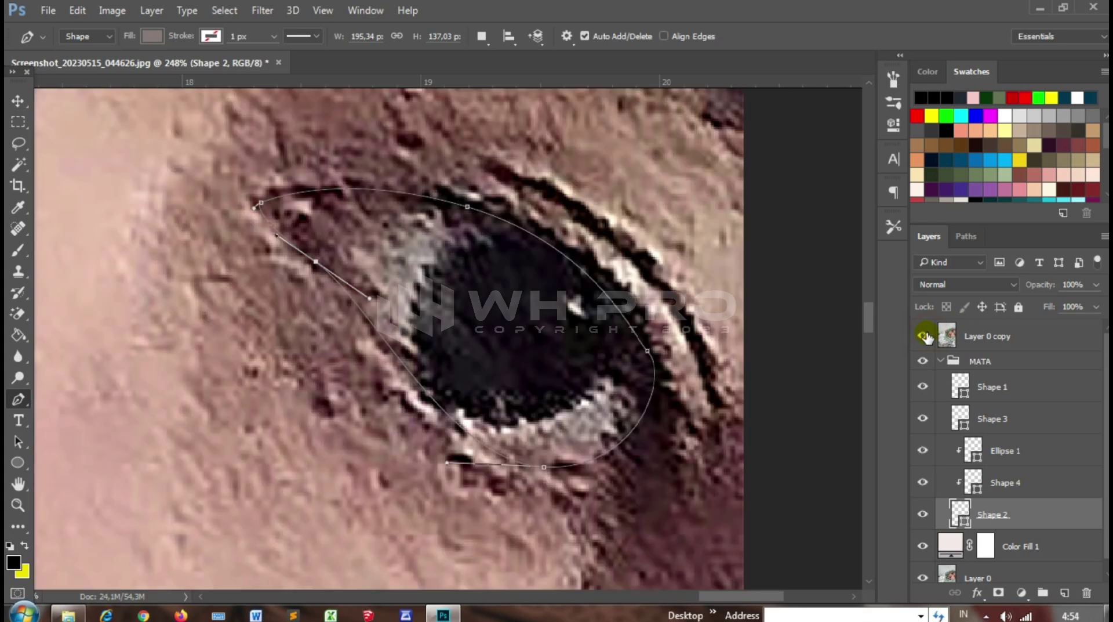
mouse_move(316, 261)
left_mouse_down()
mouse_move(320, 273)
mouse_move(275, 239)
left_mouse_up()
left_click(923, 336)
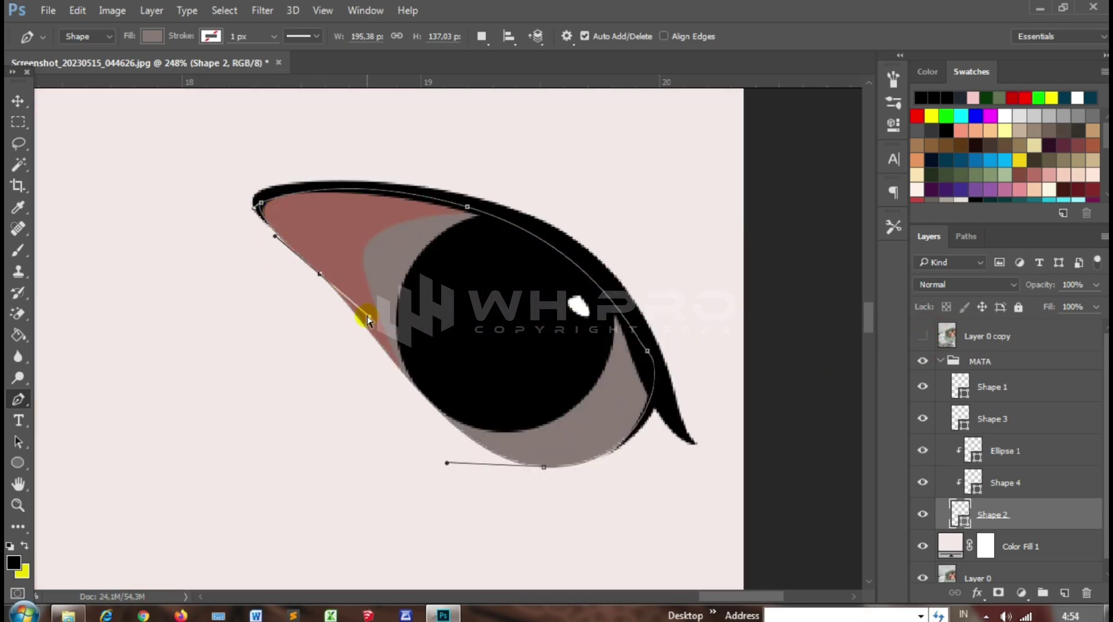
left_click(1005, 482)
Draw a corner shading shape along the upper lid and fill it with a sampled brown
key("ctrl+alt+shift+n")
left_click(923, 336)
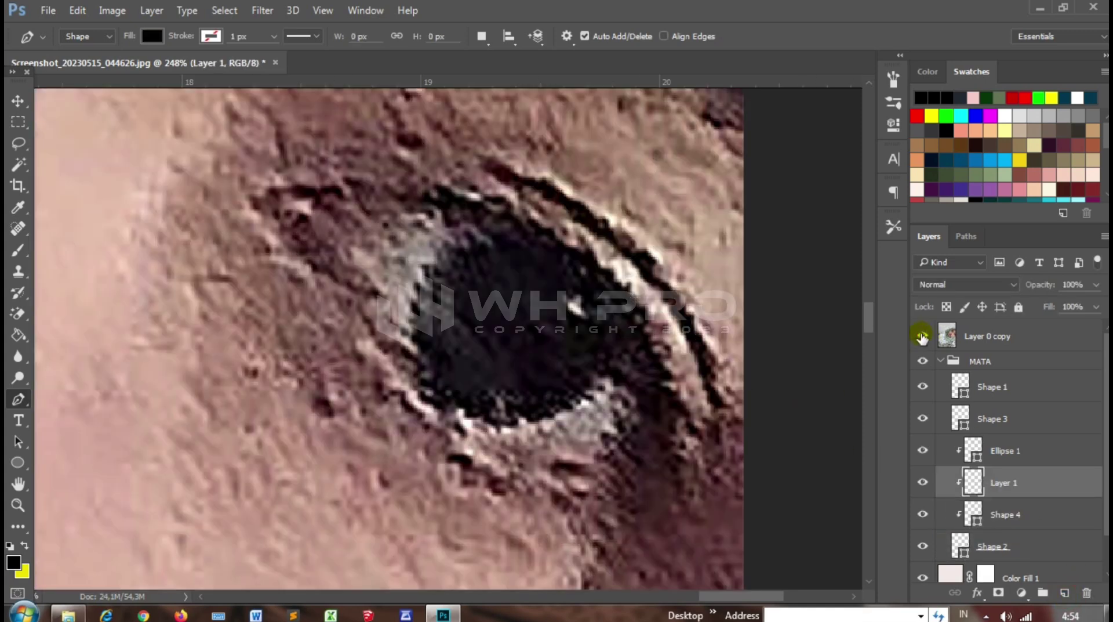
left_click(460, 208)
left_click_drag(323, 215, 302, 228)
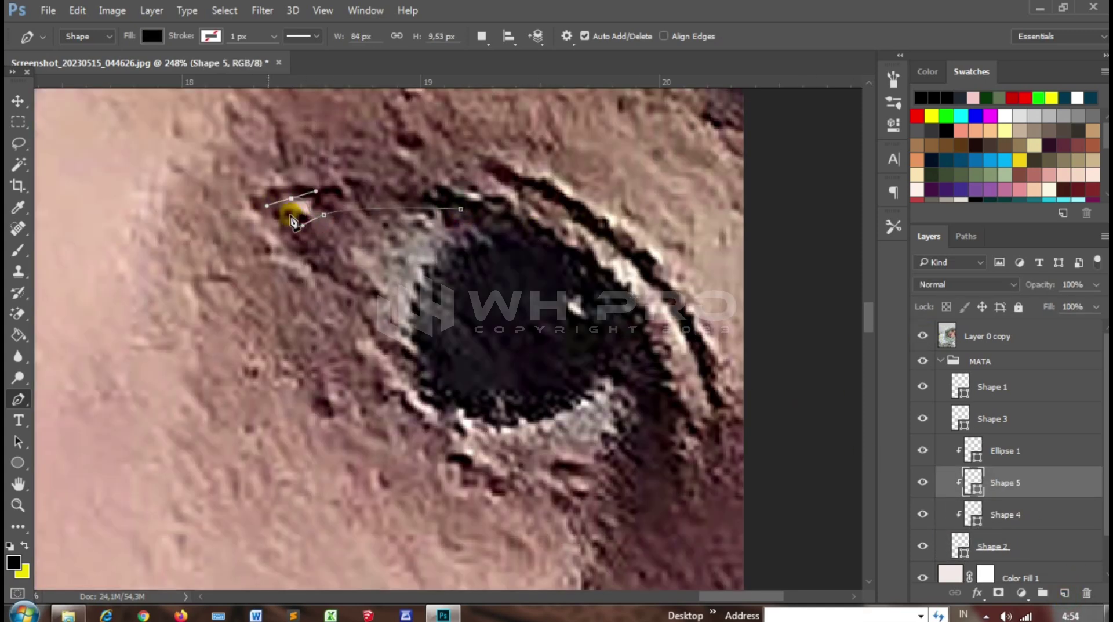
left_click(359, 320)
left_click(210, 168)
left_click(460, 209)
left_click(923, 336)
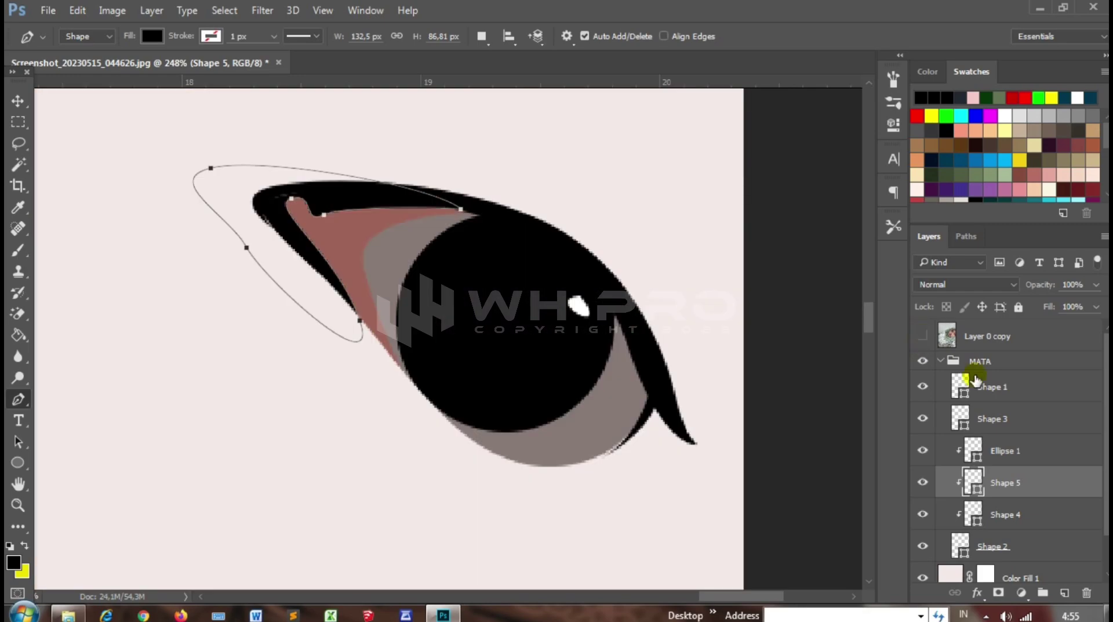
double_click(974, 482)
left_click(354, 248)
left_click(1026, 294)
left_click(1020, 514)
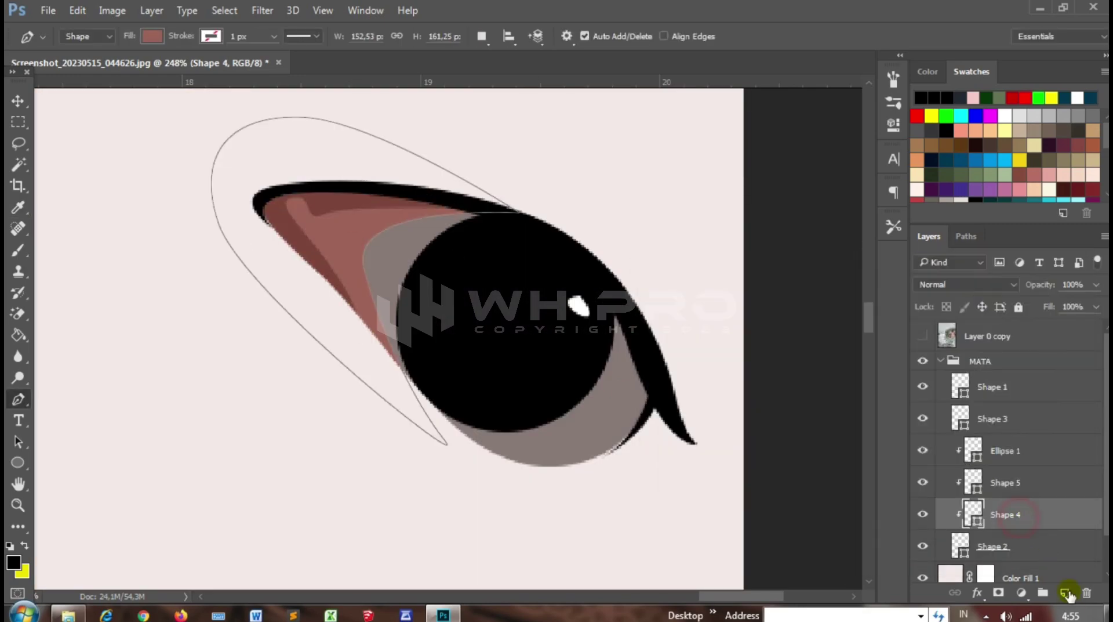
Add a small light pink highlight shape in the eye corner
left_click(927, 335)
left_click(287, 201)
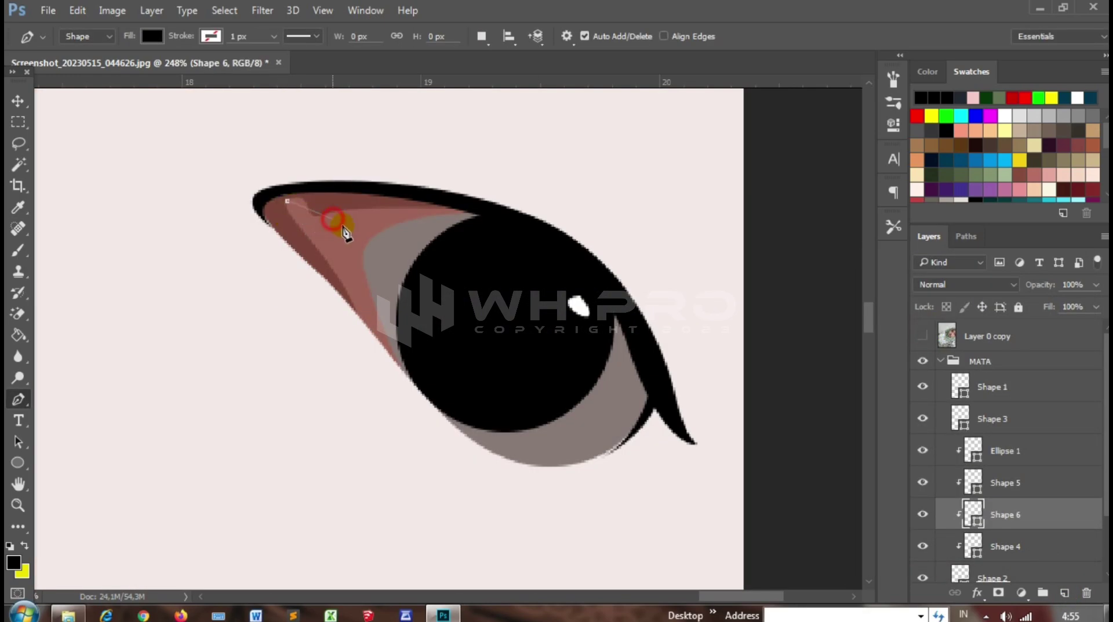
left_click(287, 200)
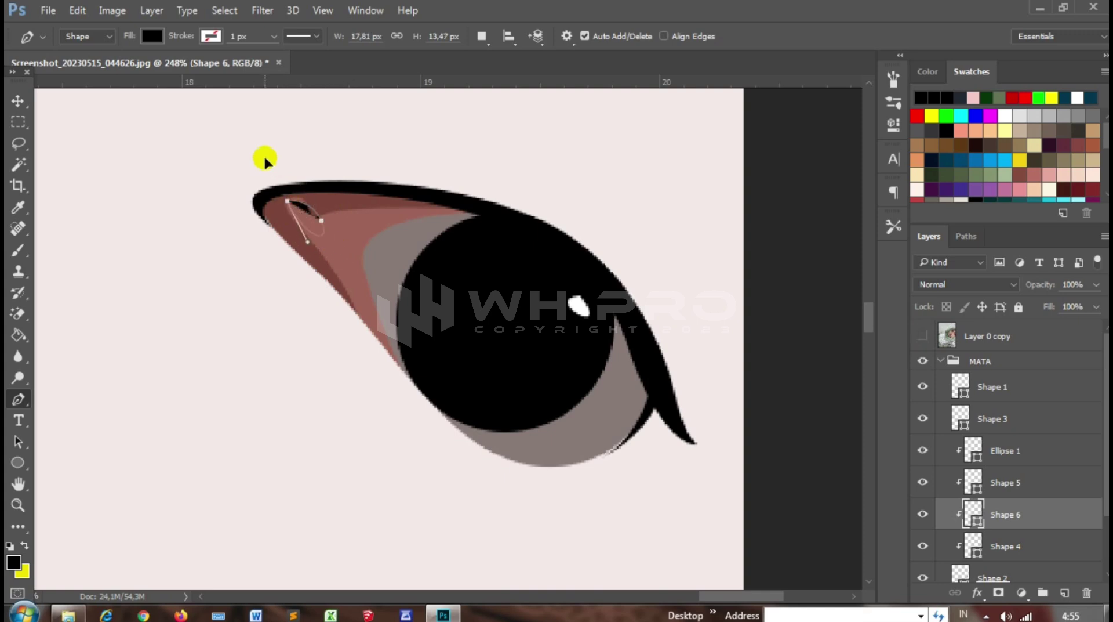
double_click(974, 515)
left_click(719, 356)
key("Return")
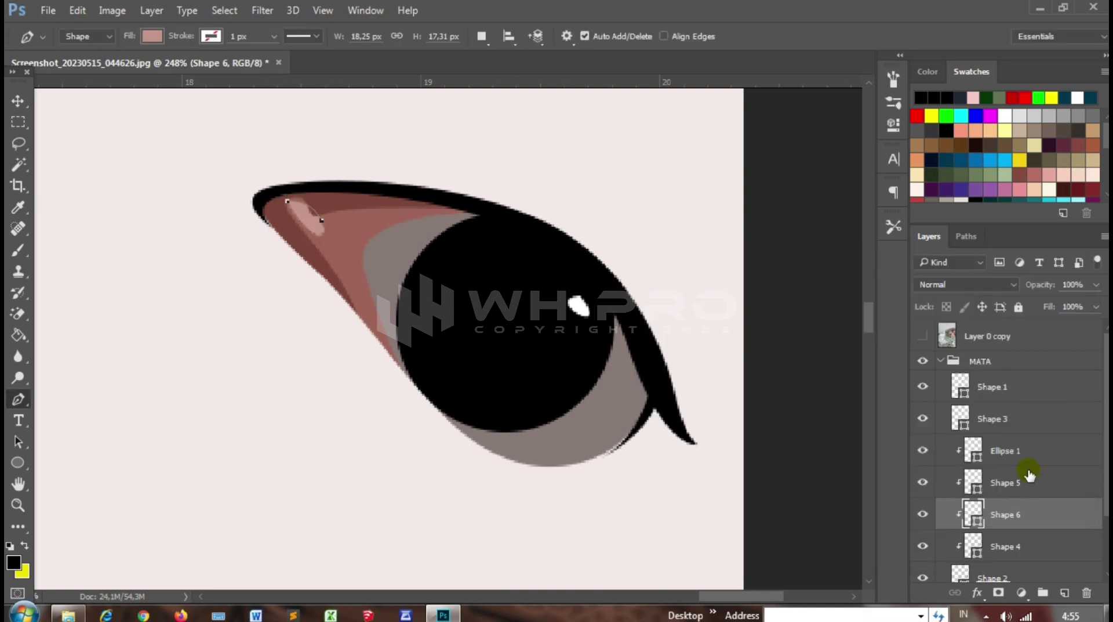
left_click(1019, 532)
Draw another shading shape on a new layer, filled with a reddish brown sampled from the eye
key("ctrl+shift+alt+n")
left_click_drag(347, 284, 398, 373)
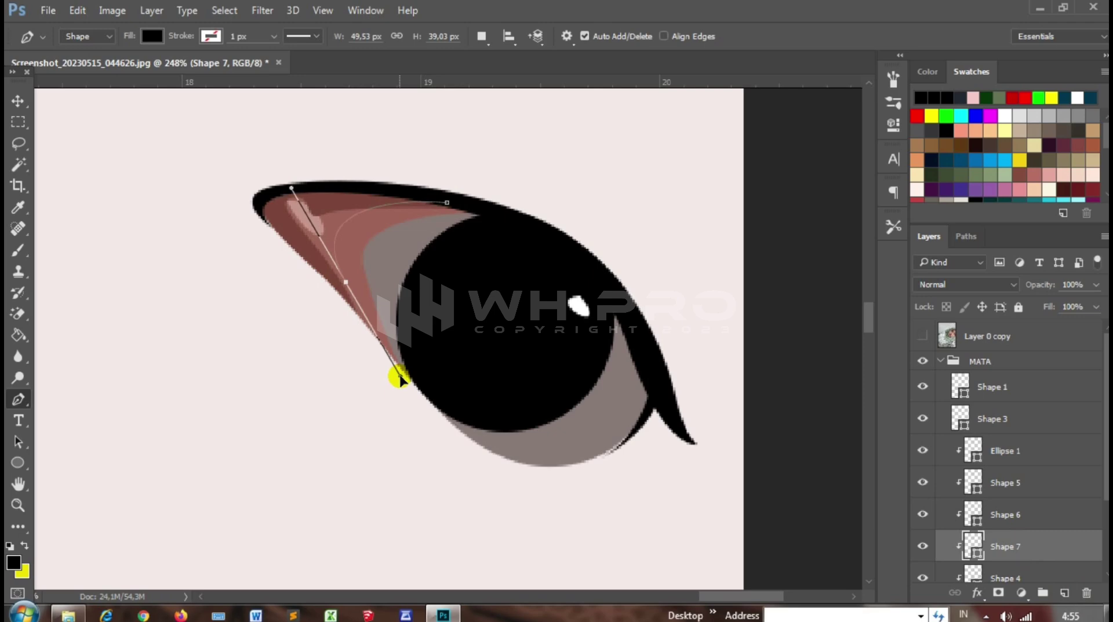
left_click(309, 303)
left_click_drag(230, 181, 259, 168)
left_click(447, 202)
double_click(976, 554)
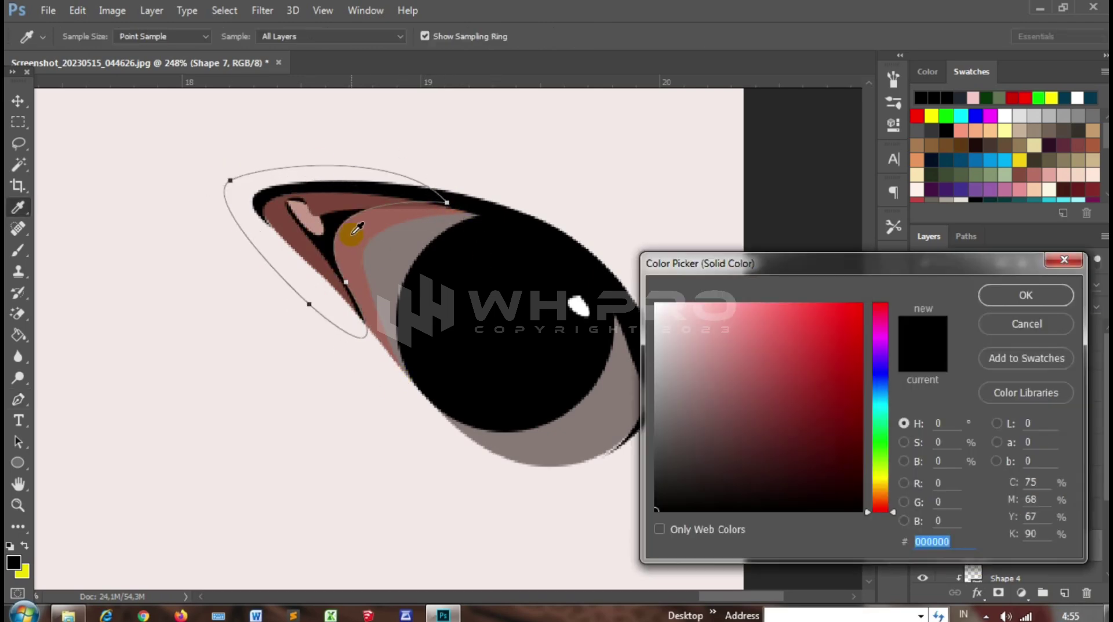
left_click(348, 224)
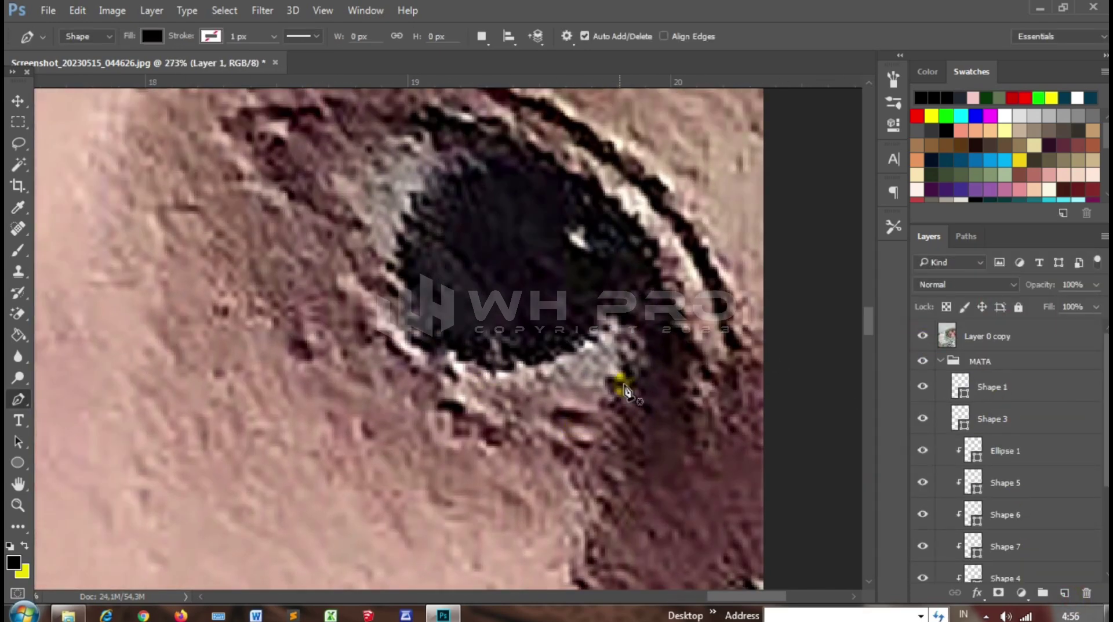
Draw a shadow shape around the pupil and right edge, filled dark red
left_click(603, 432)
left_click(627, 320)
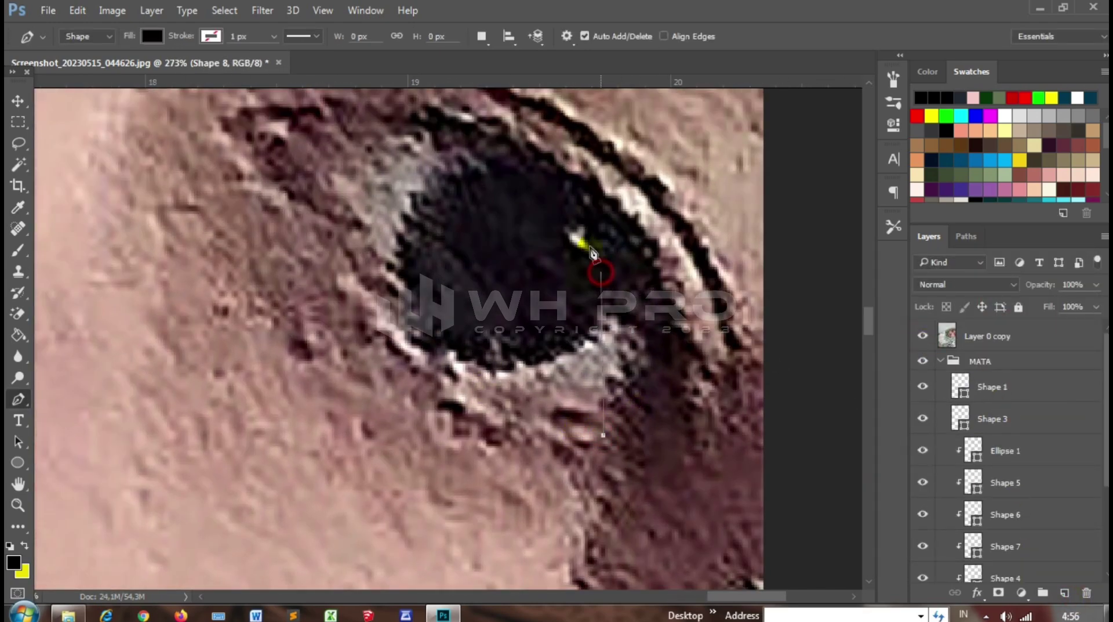
left_click_drag(599, 269, 582, 241)
scroll(609, 267, "down", 2)
left_click_drag(293, 170, 157, 193)
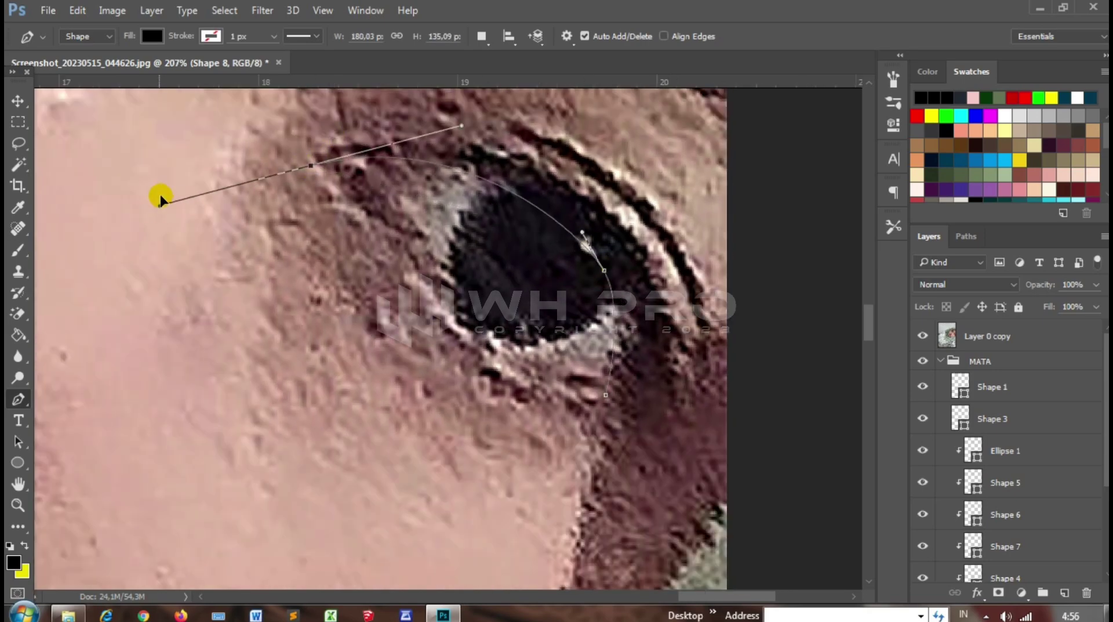
left_click(666, 211)
left_click_drag(700, 335, 610, 458)
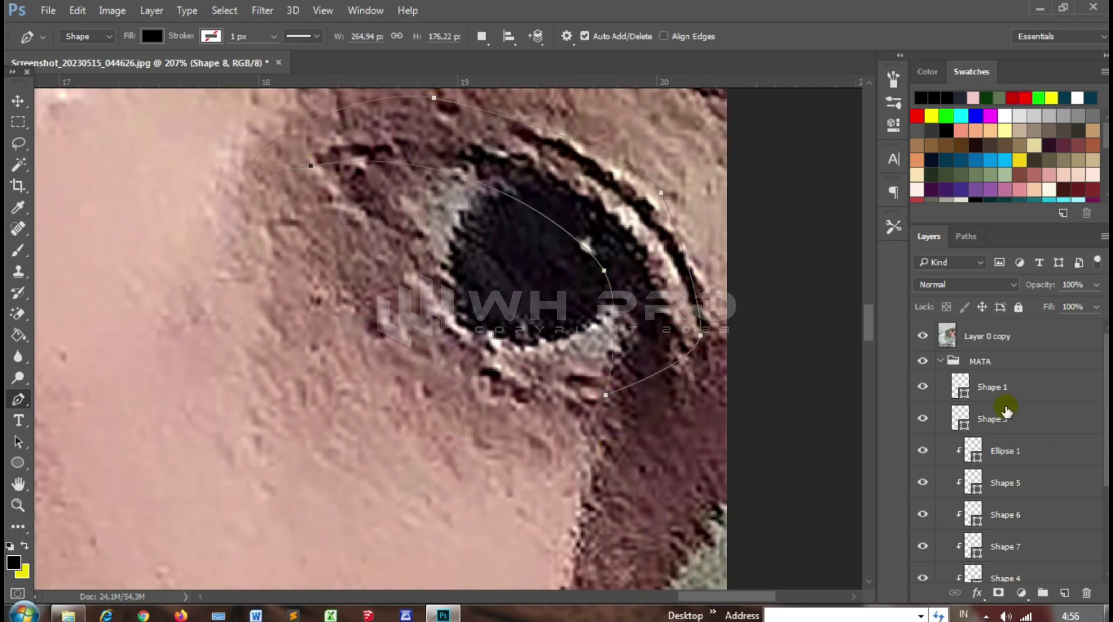
scroll(1005, 411, "down", 3)
double_click(968, 469)
left_click(854, 447)
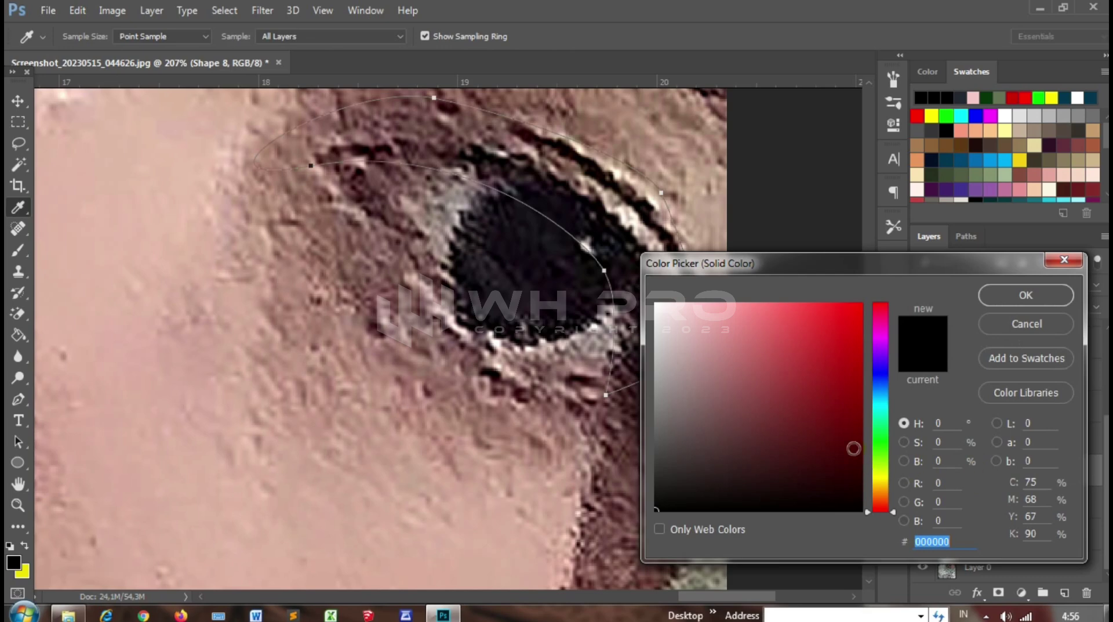
left_click(765, 452)
Soften the shadow to a muted brownish red and move it higher in the layer stack
left_click(1008, 299)
double_click(976, 510)
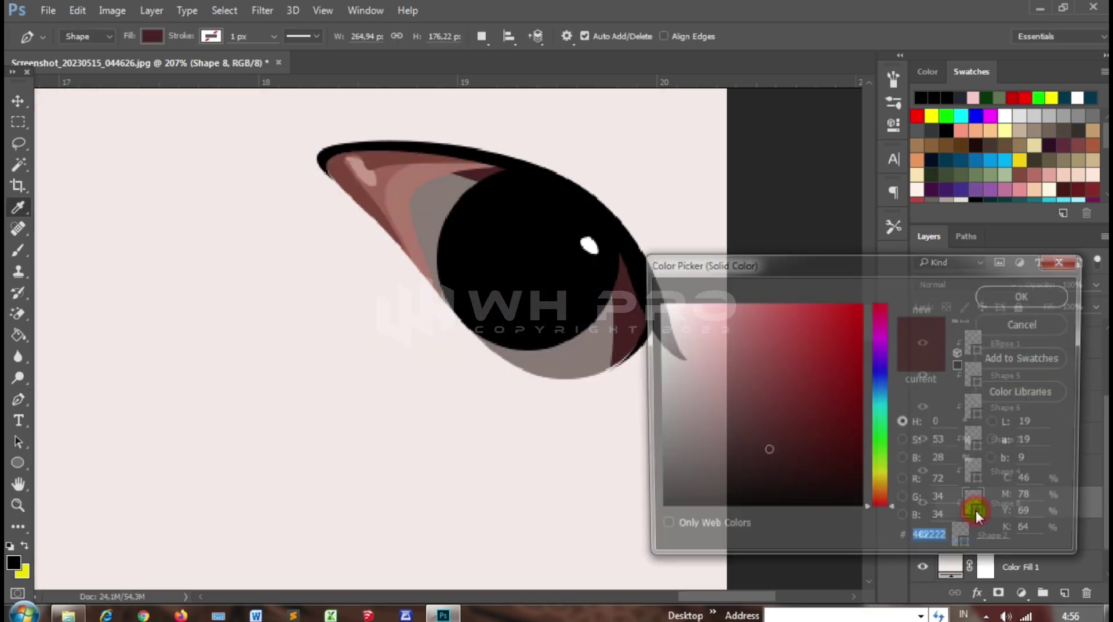
left_click(683, 357)
left_click(723, 407)
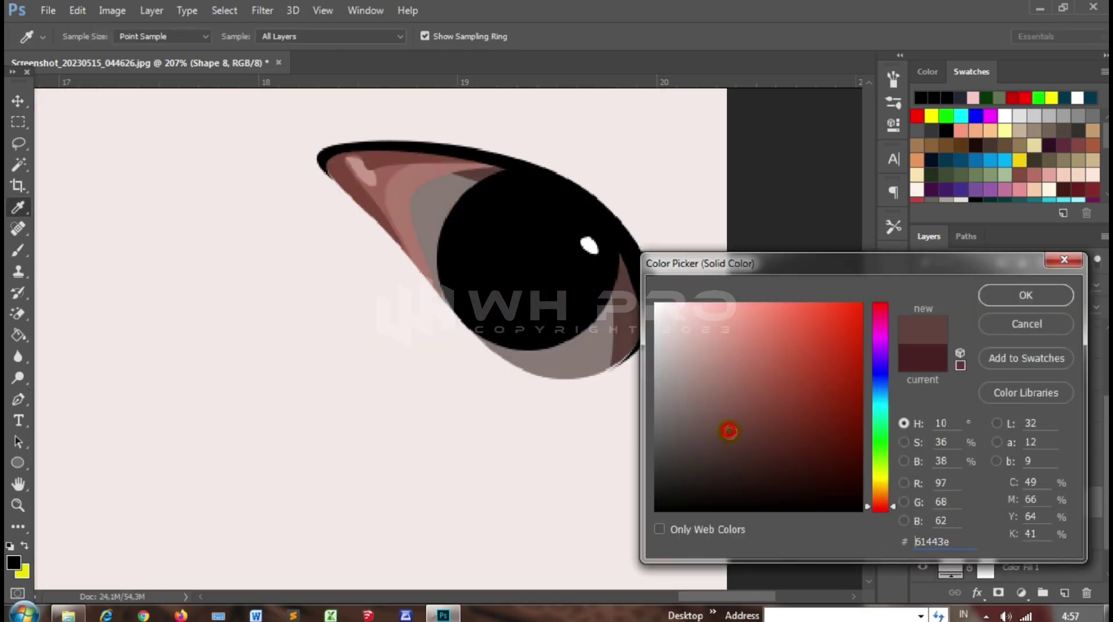
left_click(1026, 294)
left_click_drag(1022, 502, 1028, 468)
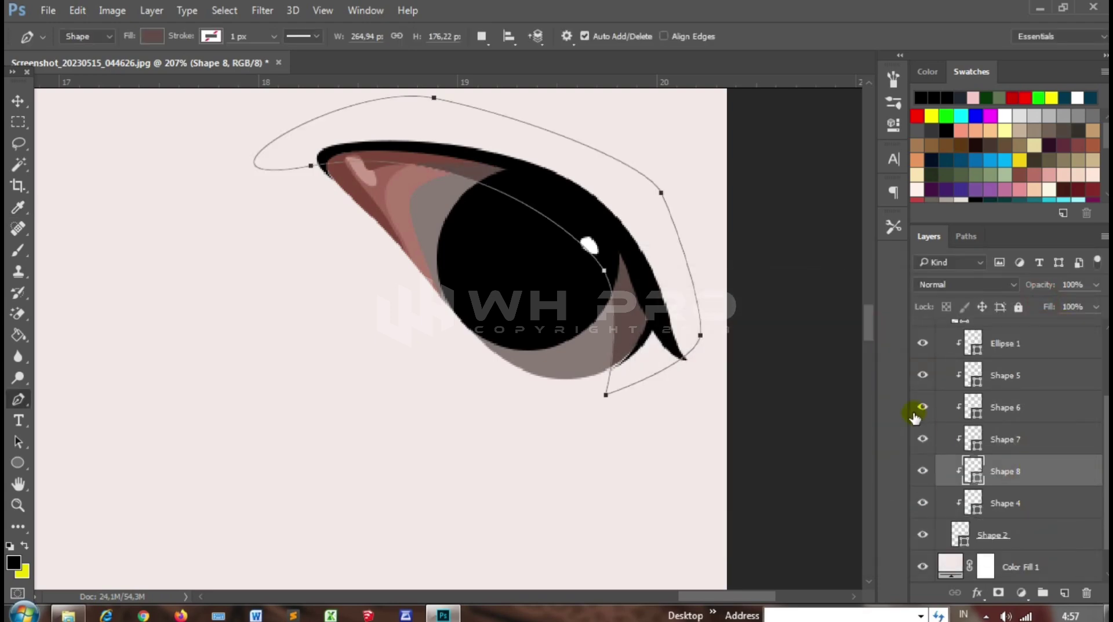
left_click(1009, 528)
Outline an eye-white shape along the pupil's edge and lower lid
scroll(997, 452, "up", 5)
left_click(923, 336)
left_click(922, 336)
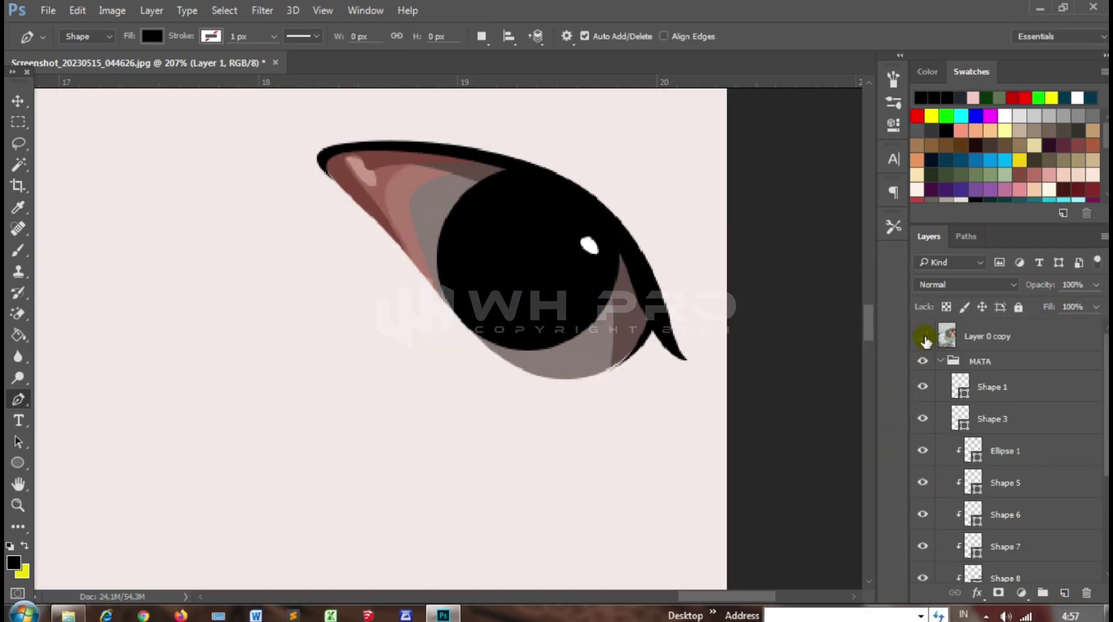
scroll(1009, 452, "down", 3)
scroll(463, 290, "up", 1)
left_click(465, 320)
left_click_drag(480, 199, 577, 233)
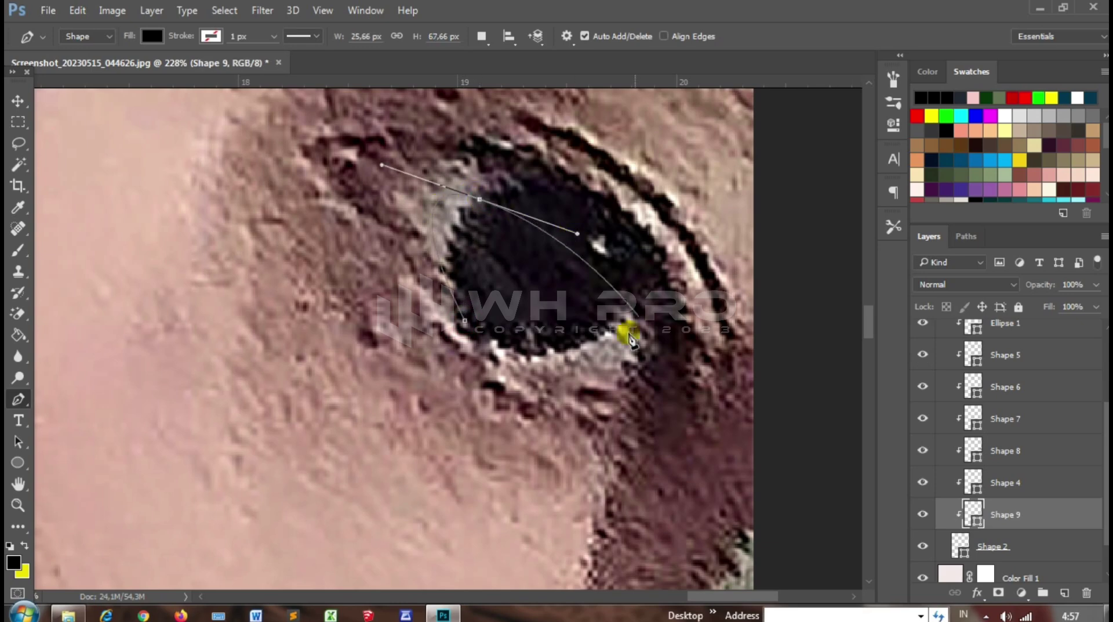
left_click(627, 308)
left_click_drag(599, 368, 549, 372)
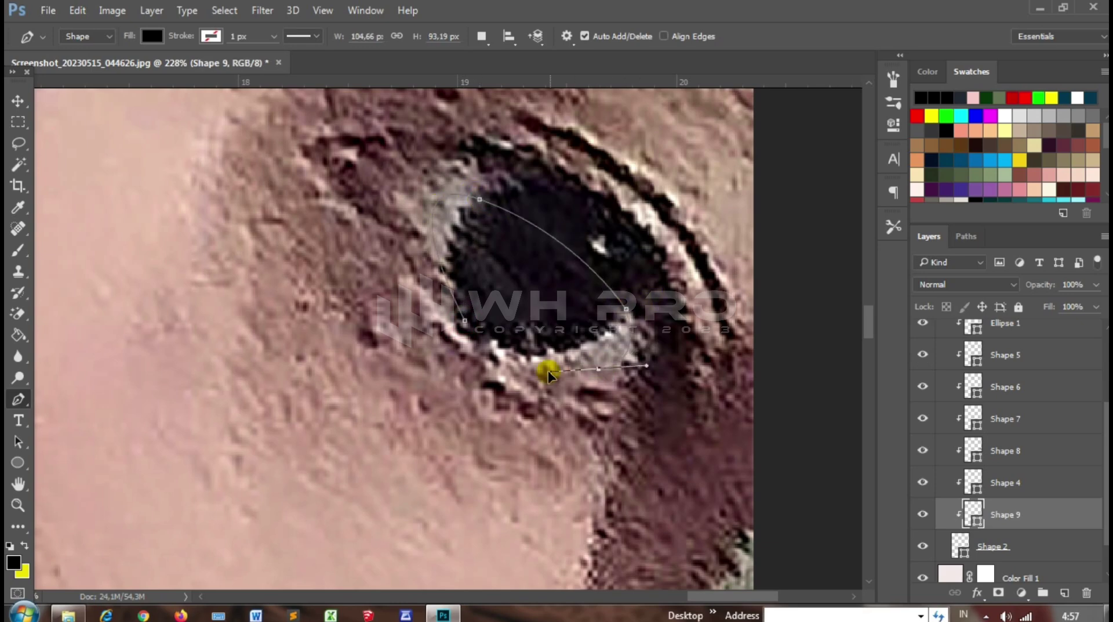
scroll(972, 378, "up", 5)
left_click(923, 333)
scroll(1011, 460, "down", 5)
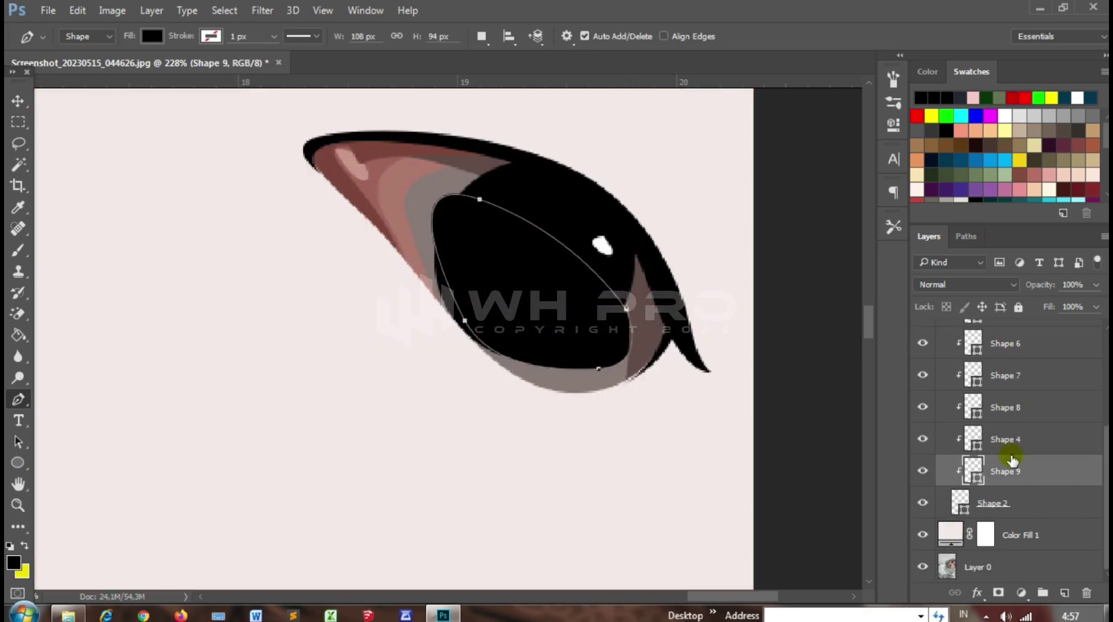
Fill the eye-white shape light grey and adjust its top and lower-left points
double_click(976, 461)
left_click(579, 373)
left_click(625, 342)
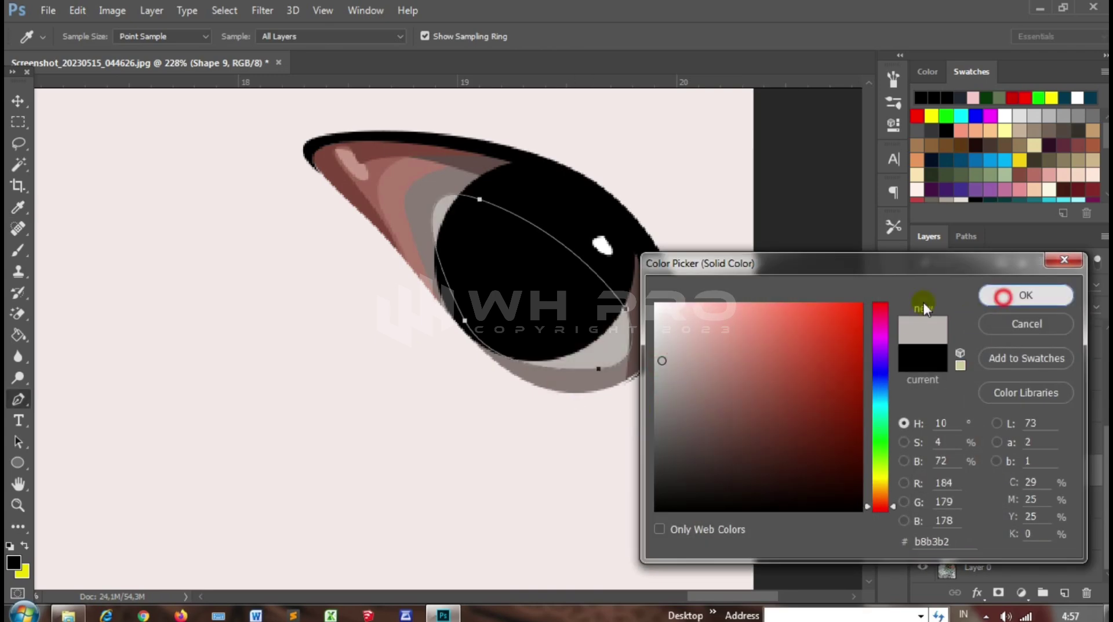
left_click(1026, 294)
left_click(480, 200, "ctrl")
left_click_drag(480, 201, 480, 187)
left_click_drag(464, 321, 449, 318)
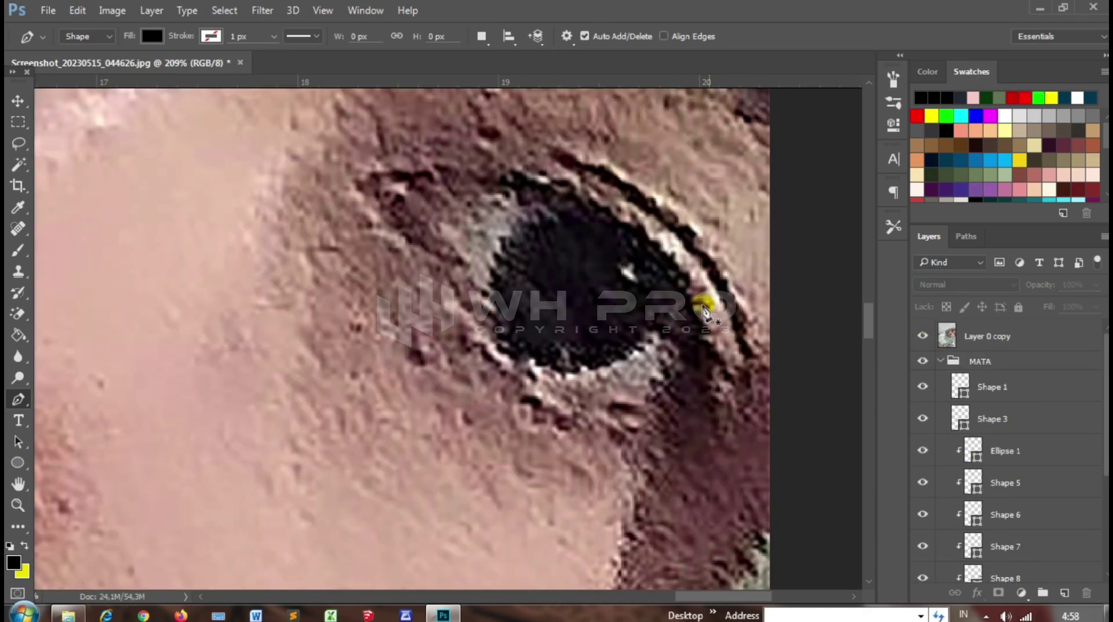
Trace a closed iris path around the pupil
scroll(705, 311, "up", 2)
left_click(534, 186)
scroll(534, 187, "up", 2)
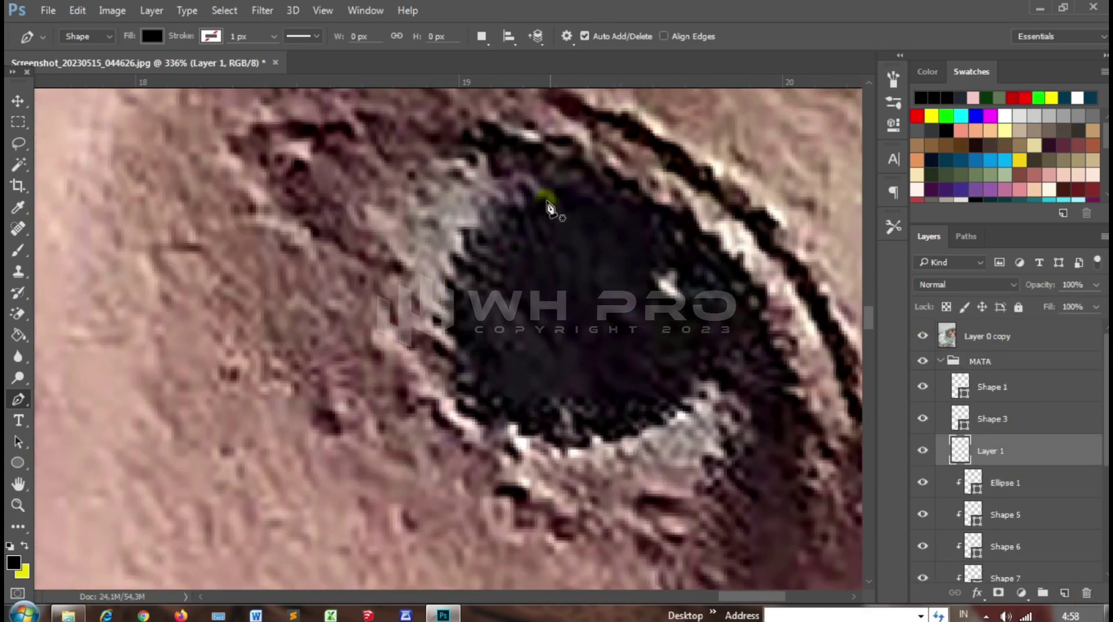
mouse_move(540, 260)
left_mouse_down()
mouse_move(541, 310)
mouse_move(616, 362)
left_mouse_up()
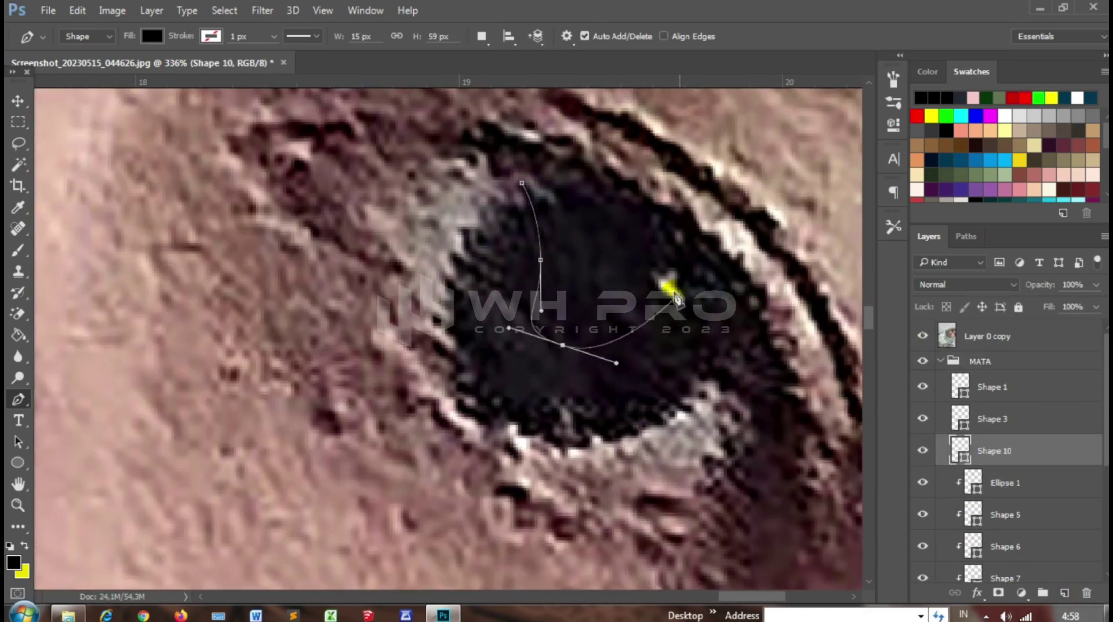
left_click(651, 306)
left_click(724, 300)
left_click_drag(574, 428, 459, 413)
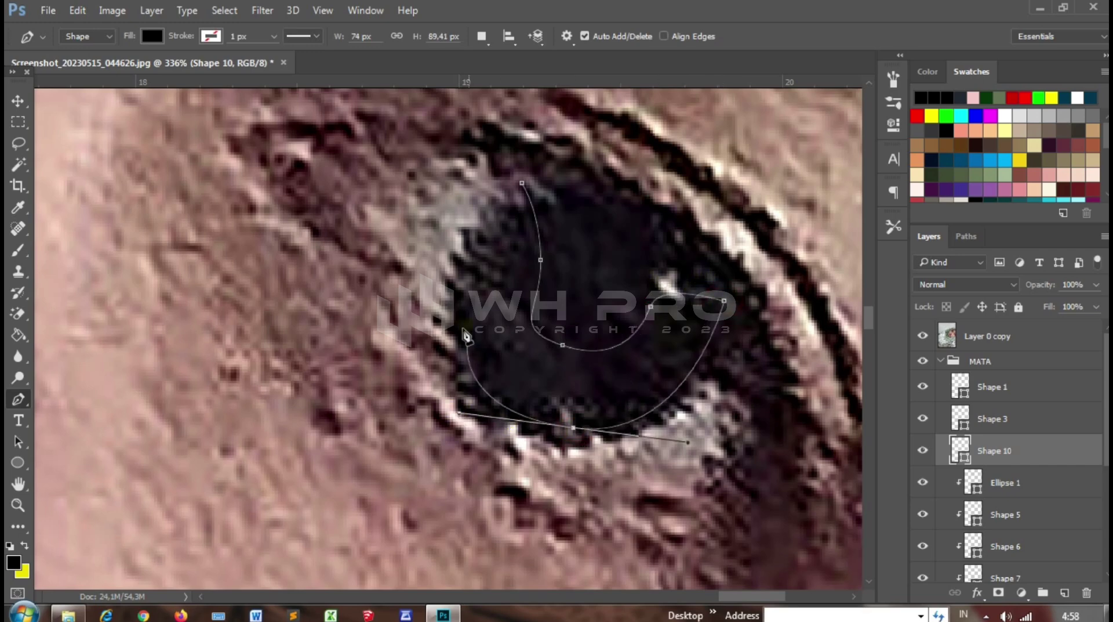
left_click(522, 184)
mouse_move(455, 301)
left_mouse_down()
mouse_move(450, 272)
mouse_move(489, 283)
left_mouse_up()
left_click(922, 335)
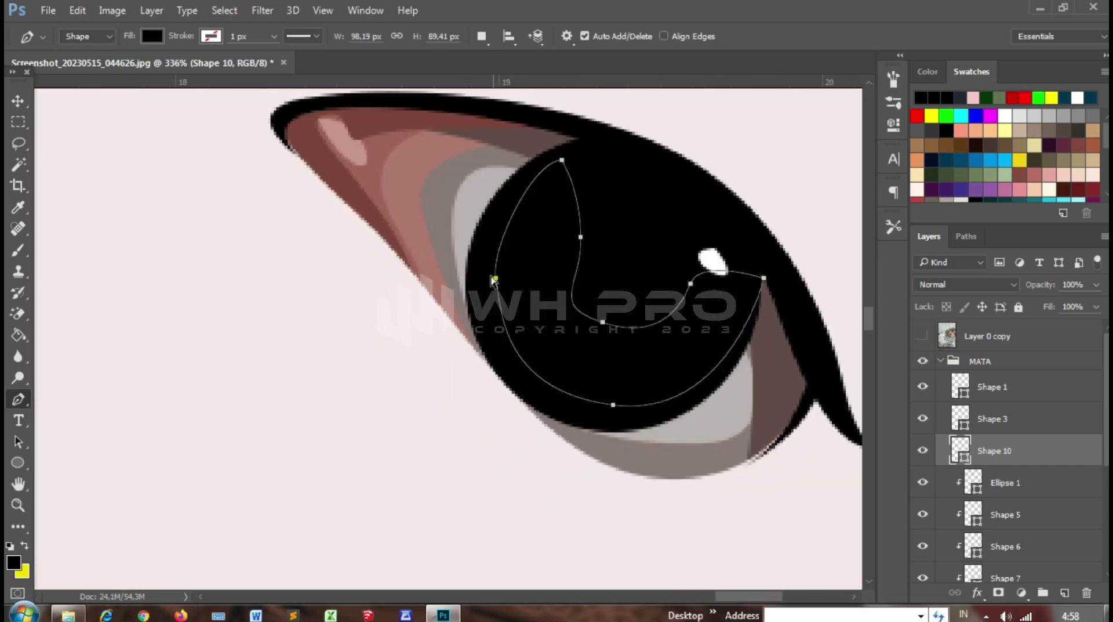
left_click_drag(613, 404, 603, 415)
Fill the iris shape brown and add a layer mask to it
double_click(960, 450)
left_click(670, 370)
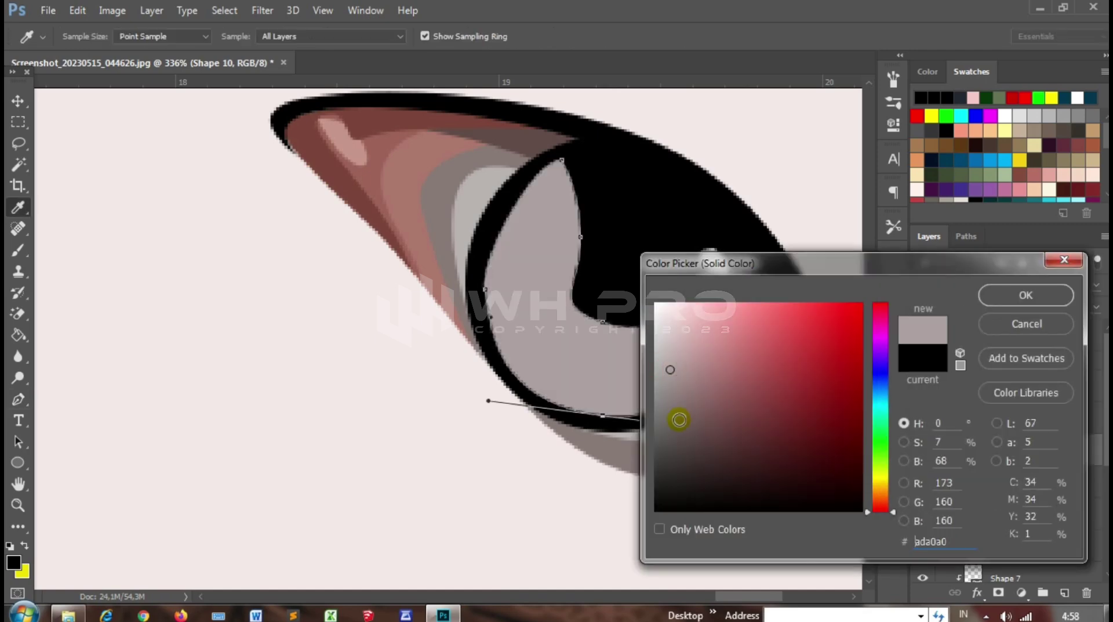
left_click(884, 497)
left_click(716, 385)
left_click(1025, 294)
key("ctrl+minus")
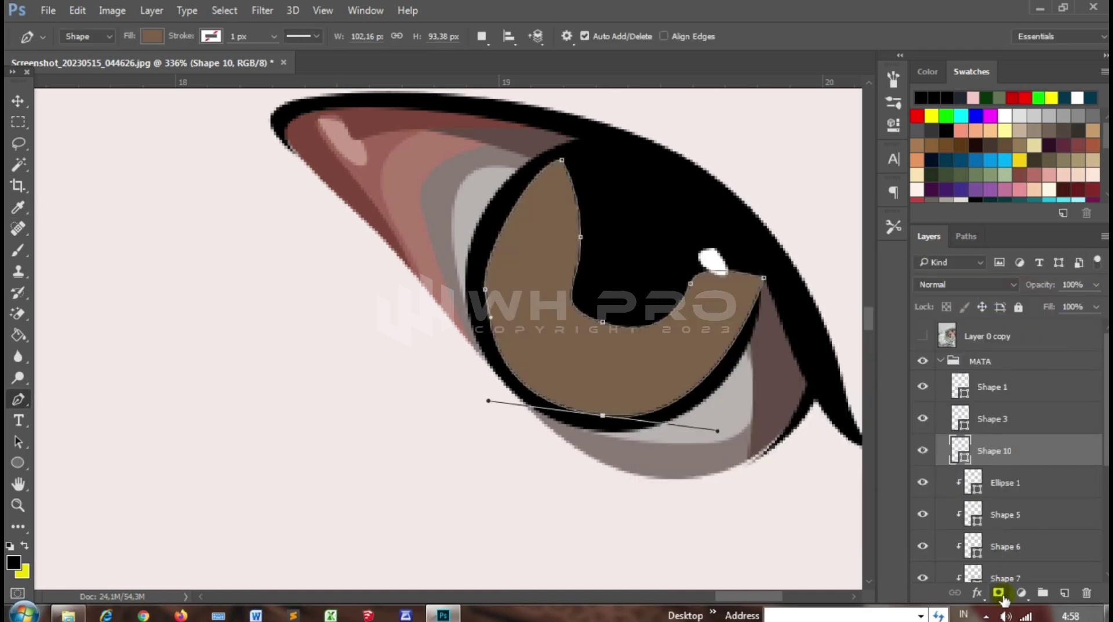
Brush the top of the iris darker through its mask with a soft brush
key("b")
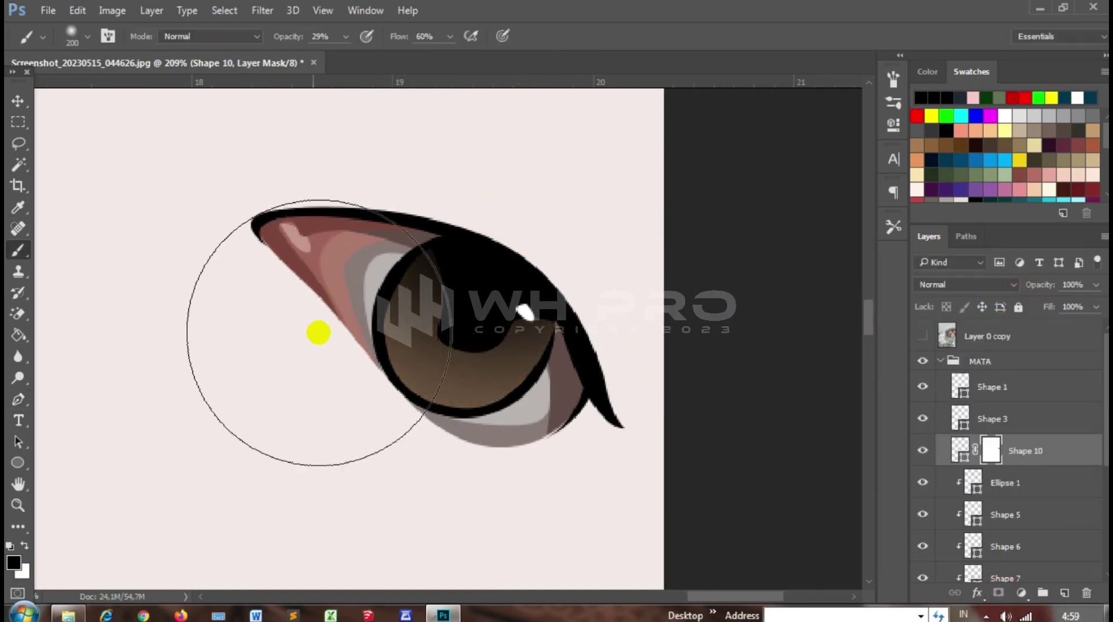
left_click_drag(525, 226, 460, 342)
key("bracketleft")
key("bracketleft")
key("bracketleft")
scroll(410, 400, "down", 2)
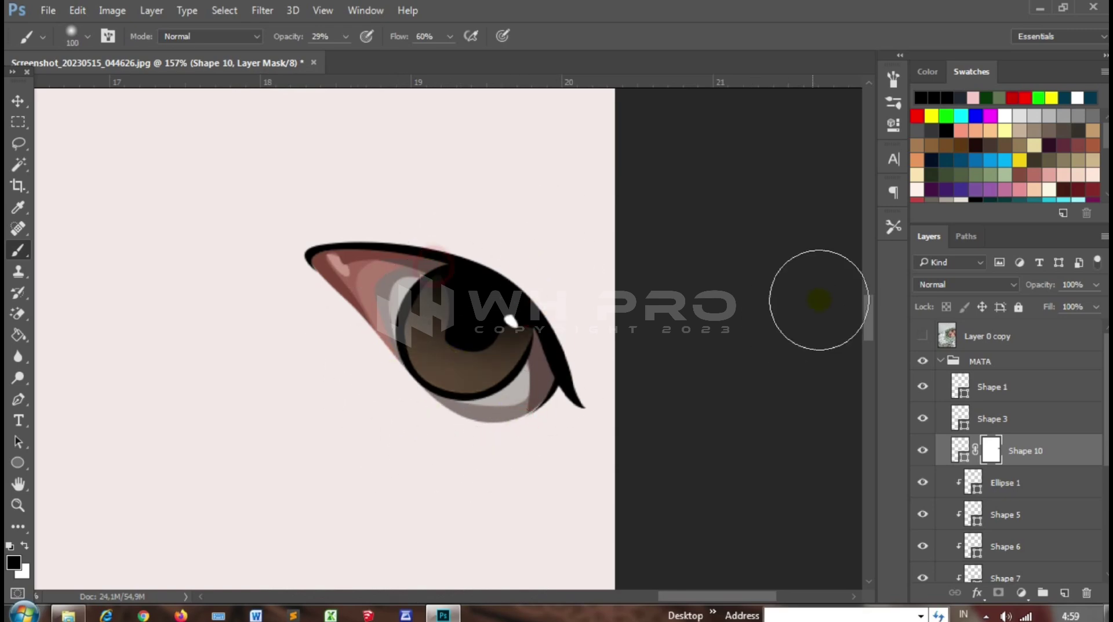
scroll(820, 298, "down", 5)
scroll(942, 453, "down", 3)
left_click(924, 534)
left_click(923, 534)
scroll(490, 263, "up", 1)
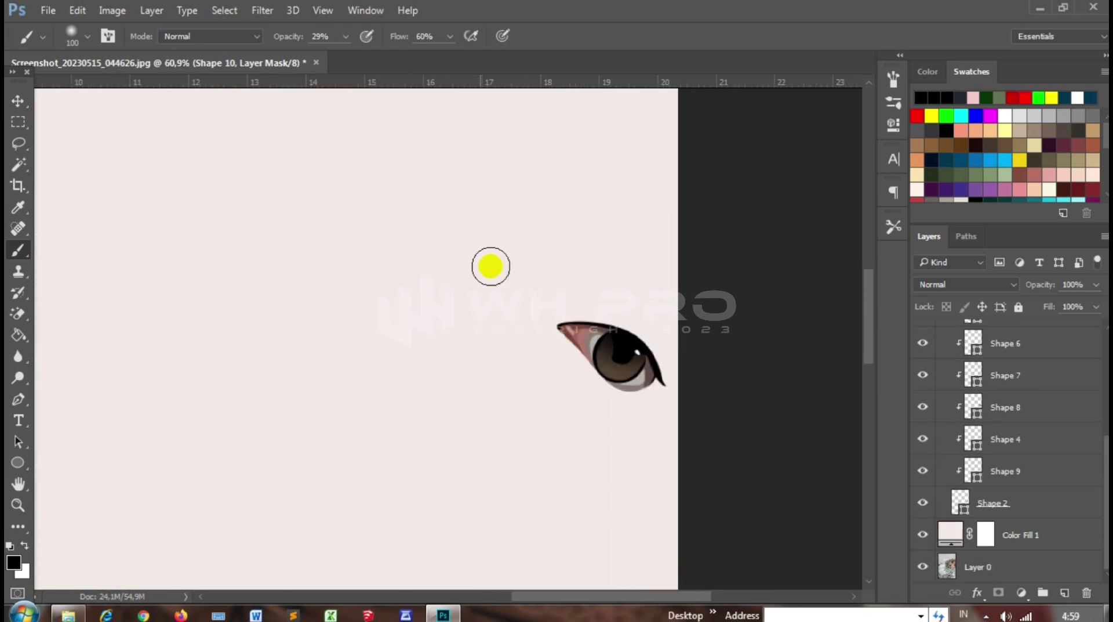
scroll(986, 452, "up", 5)
Group the first eye's shape layers into Group 1 and create an empty Group 2
left_click(942, 361)
left_click(993, 386)
scroll(1007, 464, "down", 5)
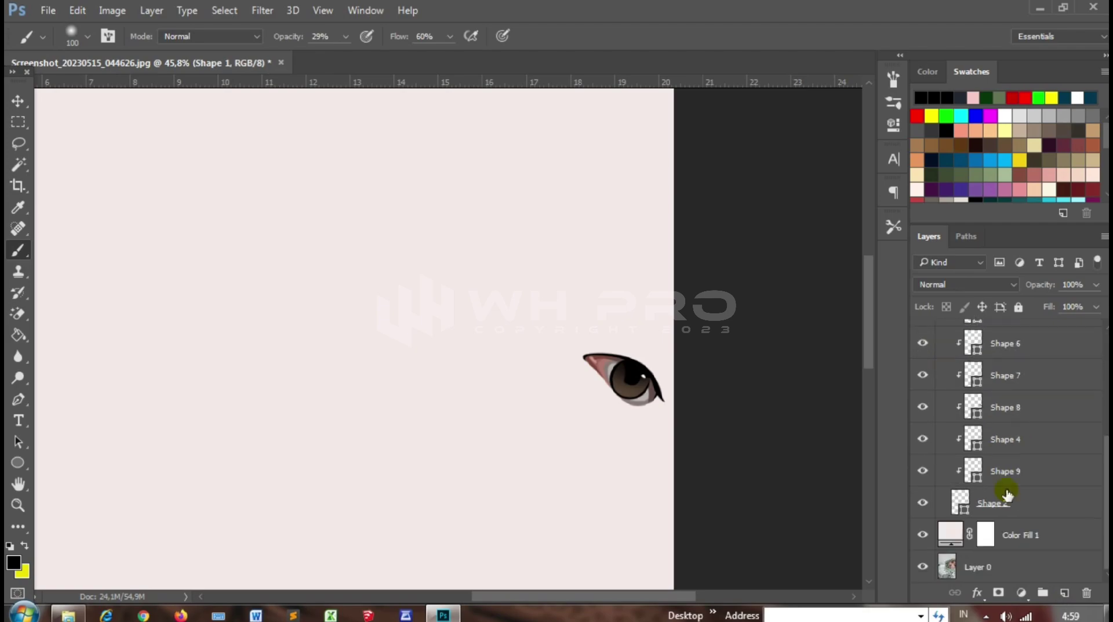
left_click(1008, 492, "shift")
key("ctrl+g")
key("ctrl+plus")
key("ctrl+plus")
left_click(1043, 592)
Start a black pen-shape eyelid curve from the eye corner along the upper lid
left_click(925, 336)
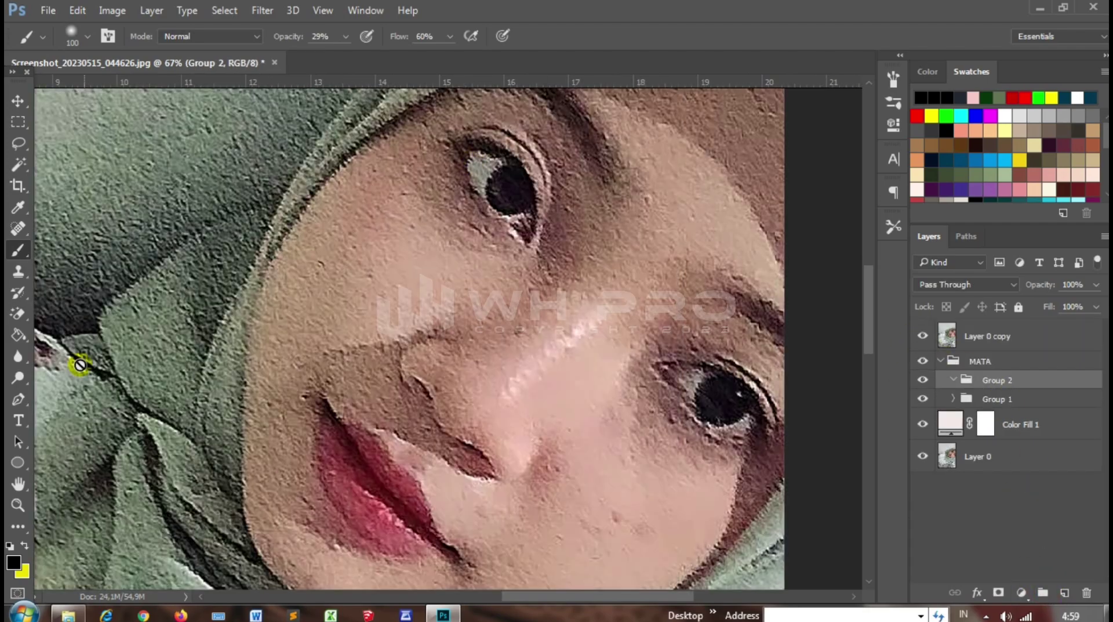
key("p")
scroll(522, 162, "up", 5)
scroll(529, 199, "up", 1)
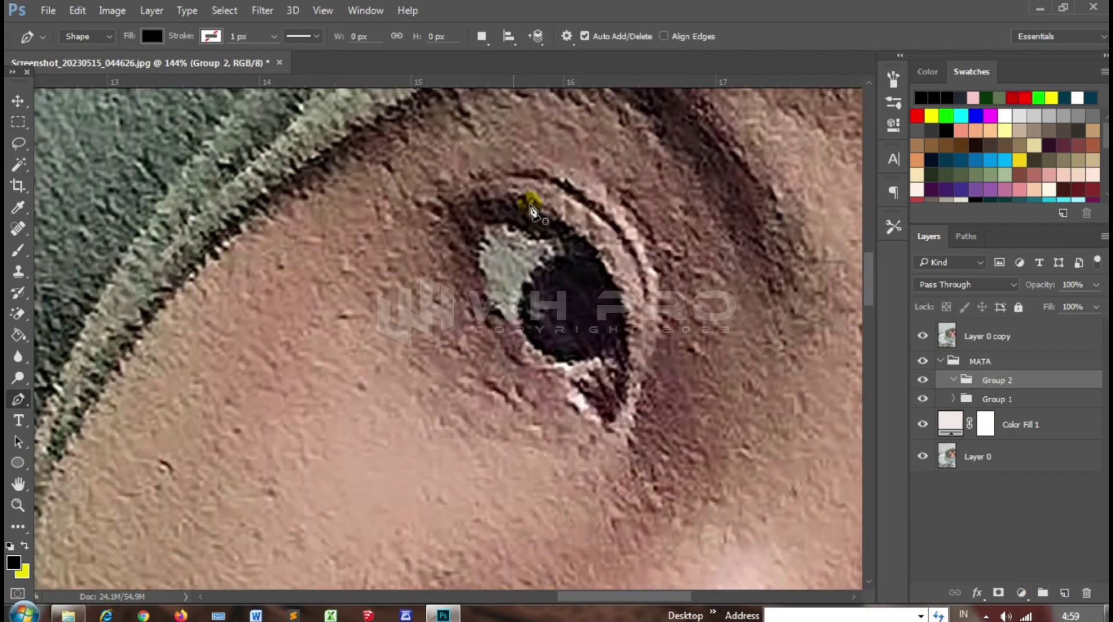
scroll(607, 456, "up", 1)
left_click(542, 439)
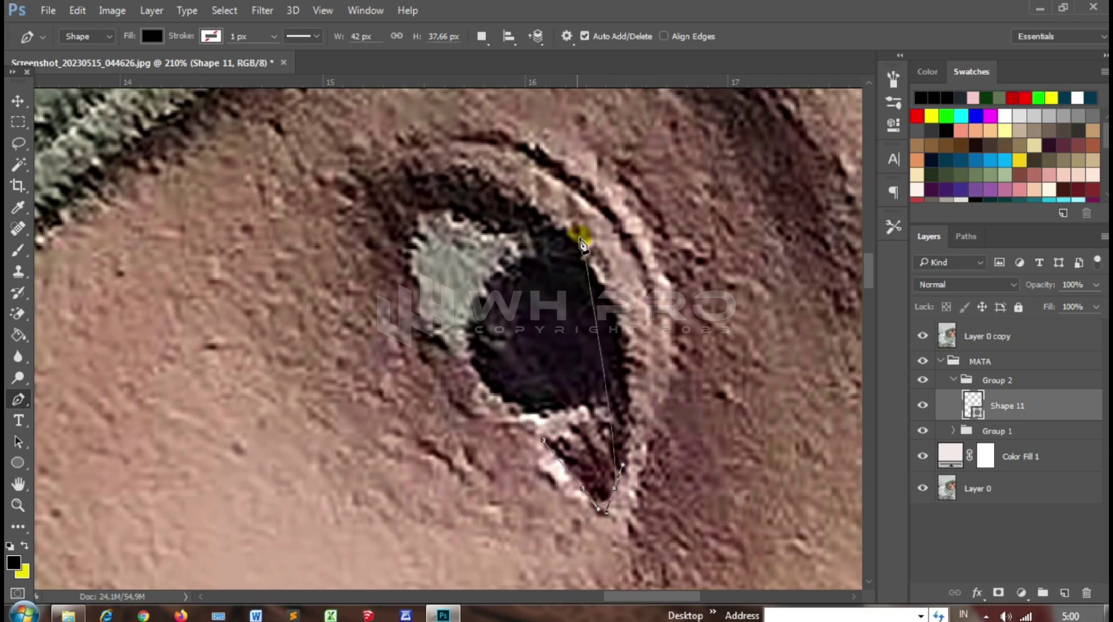
mouse_move(581, 245)
left_mouse_down()
mouse_move(505, 135)
mouse_move(517, 155)
left_mouse_up()
left_click_drag(340, 152, 316, 122)
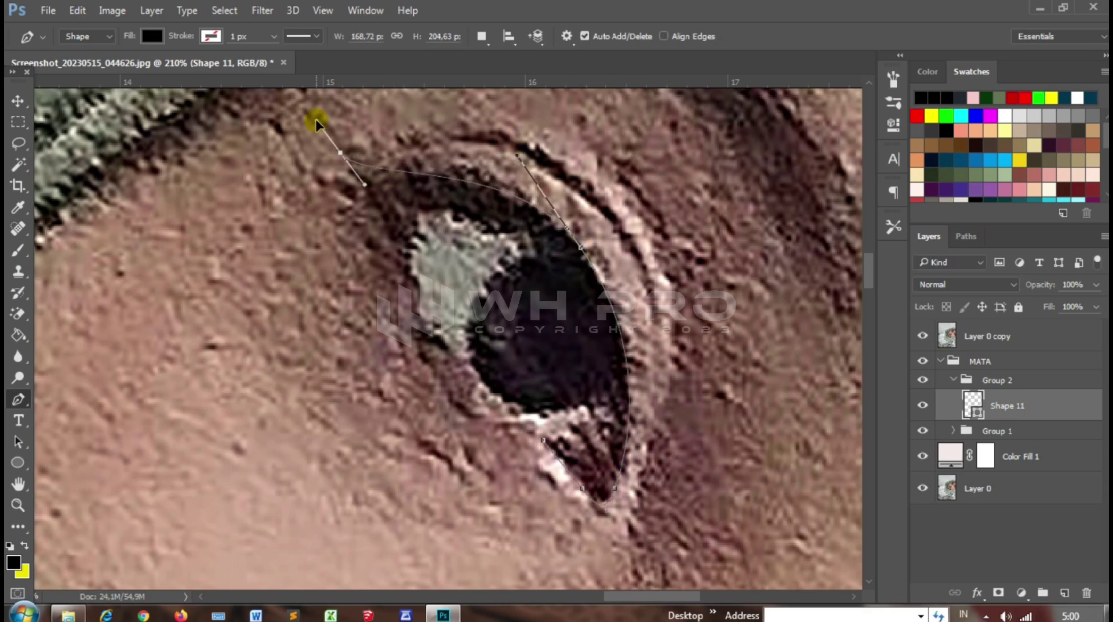
left_click_drag(364, 184, 392, 210)
left_click_drag(515, 155, 468, 106)
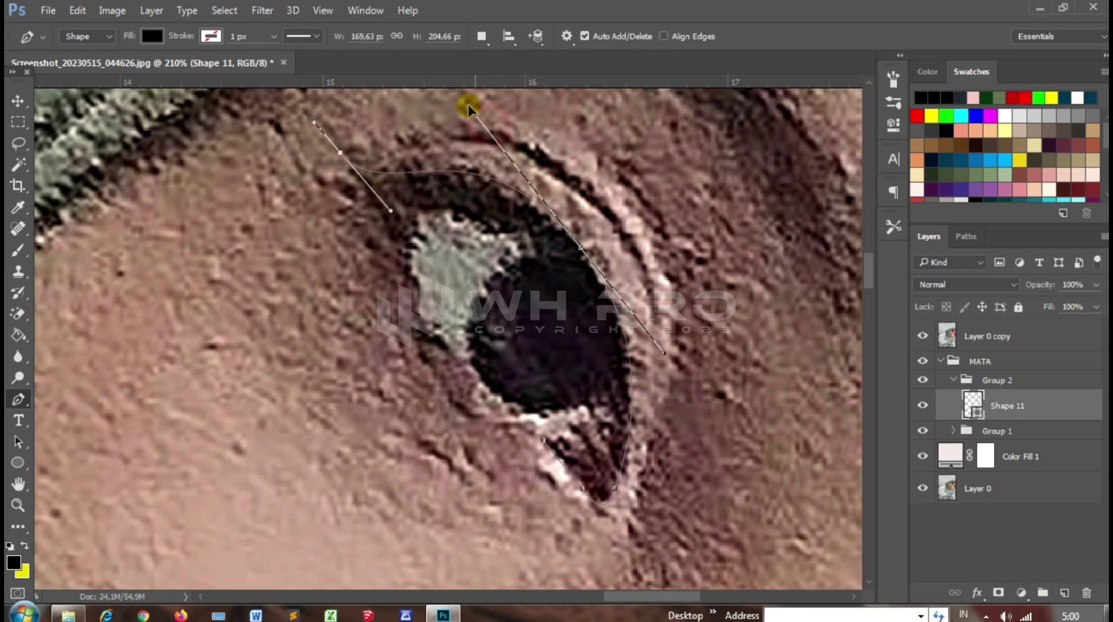
left_click_drag(435, 211, 488, 218)
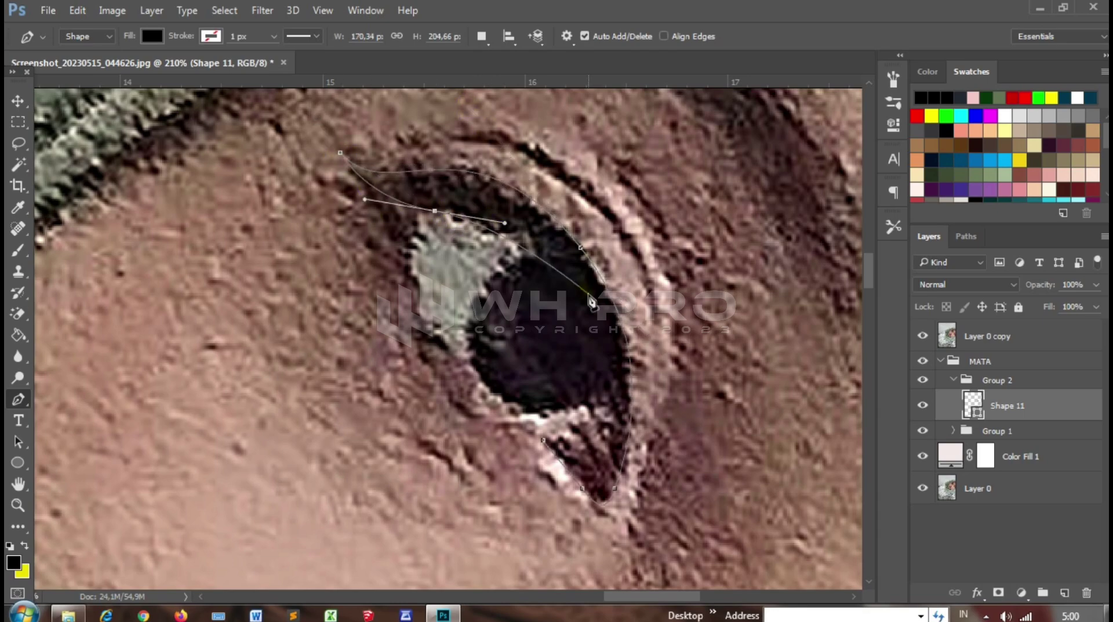
Finish the eyelid outline down the eye's outer edge to form the tapered liner
left_click_drag(589, 294, 620, 372)
left_click_drag(617, 499, 587, 371)
scroll(586, 371, "up", 1)
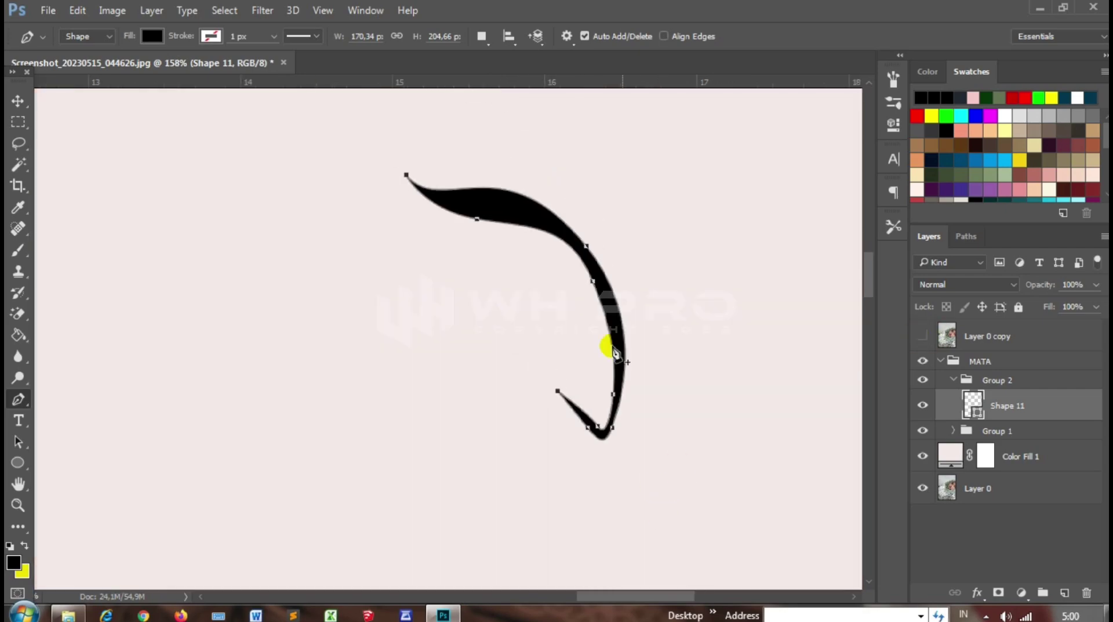
scroll(606, 346, "up", 2)
left_click(584, 266)
left_click_drag(631, 383, 646, 393)
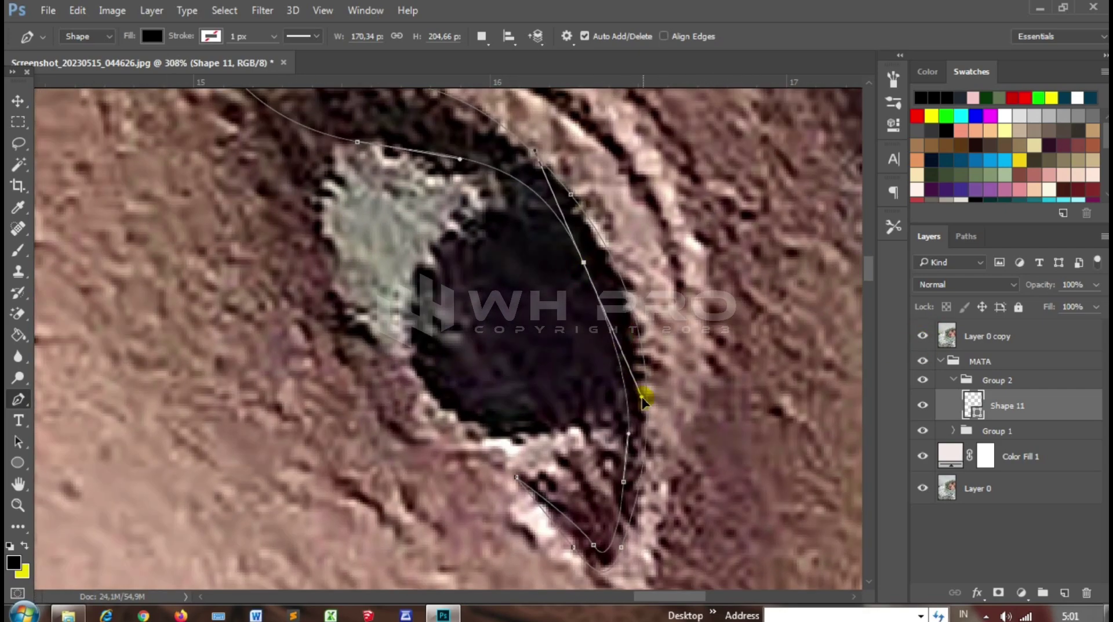
left_click(922, 335)
scroll(623, 319, "down", 5)
scroll(624, 319, "down", 1)
Add an empty Layer 1 below the eyelid Shape 11
key("ctrl+shift+alt+n")
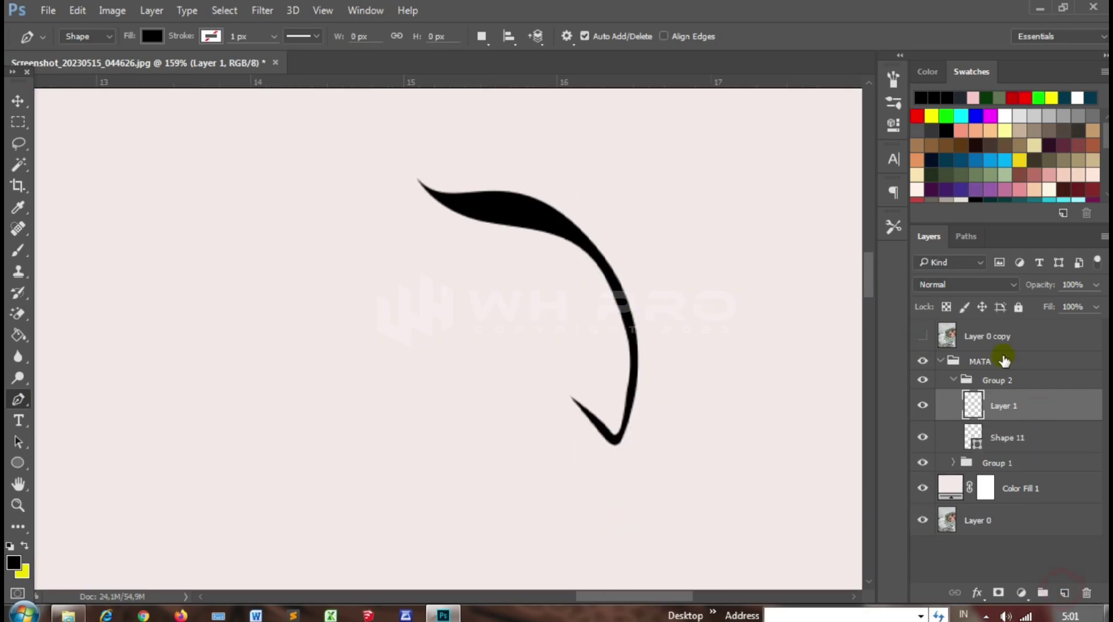
key("ctrl+bracketleft")
left_click(922, 336)
Pen-draw the almond eye outline, Shape 12, on the empty layer below the eyelid
left_click(1008, 405)
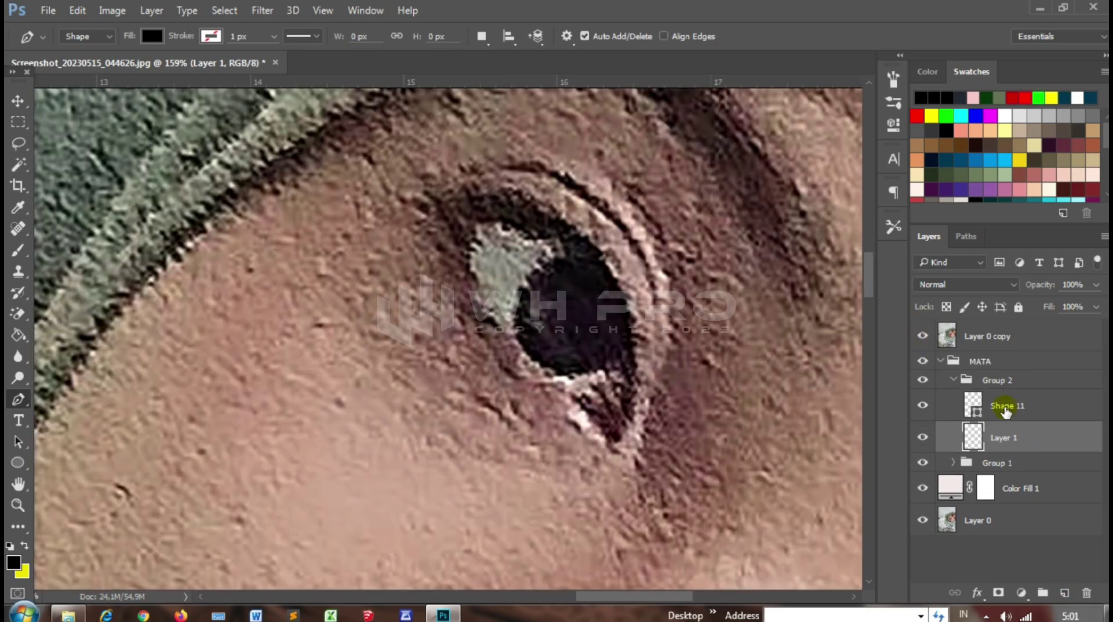
scroll(471, 87, "up", 2)
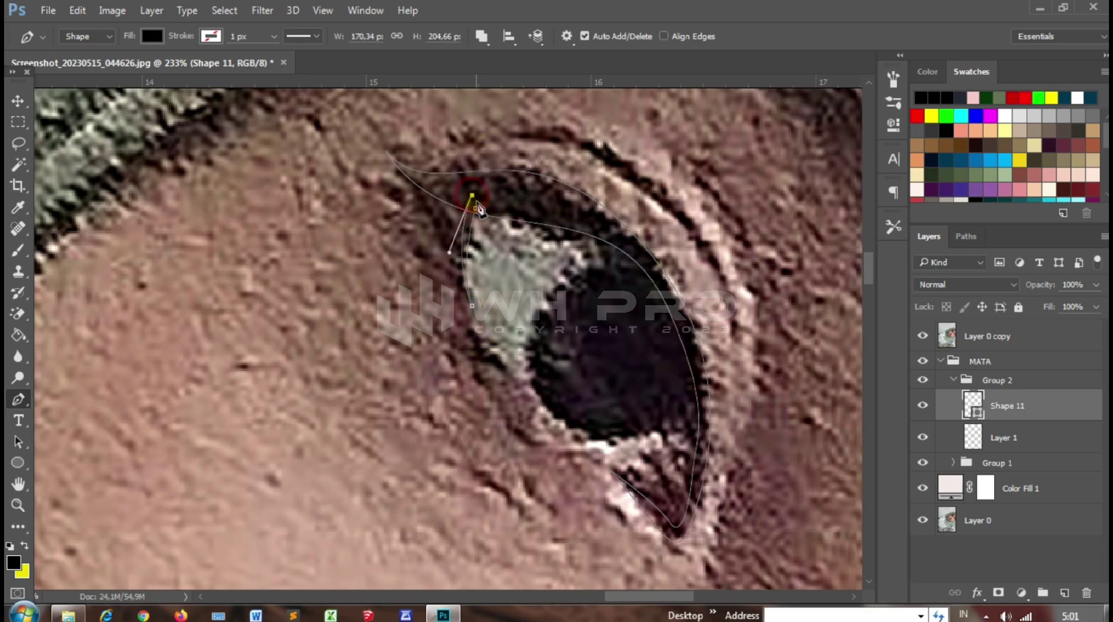
left_click(1003, 438)
left_click(478, 207)
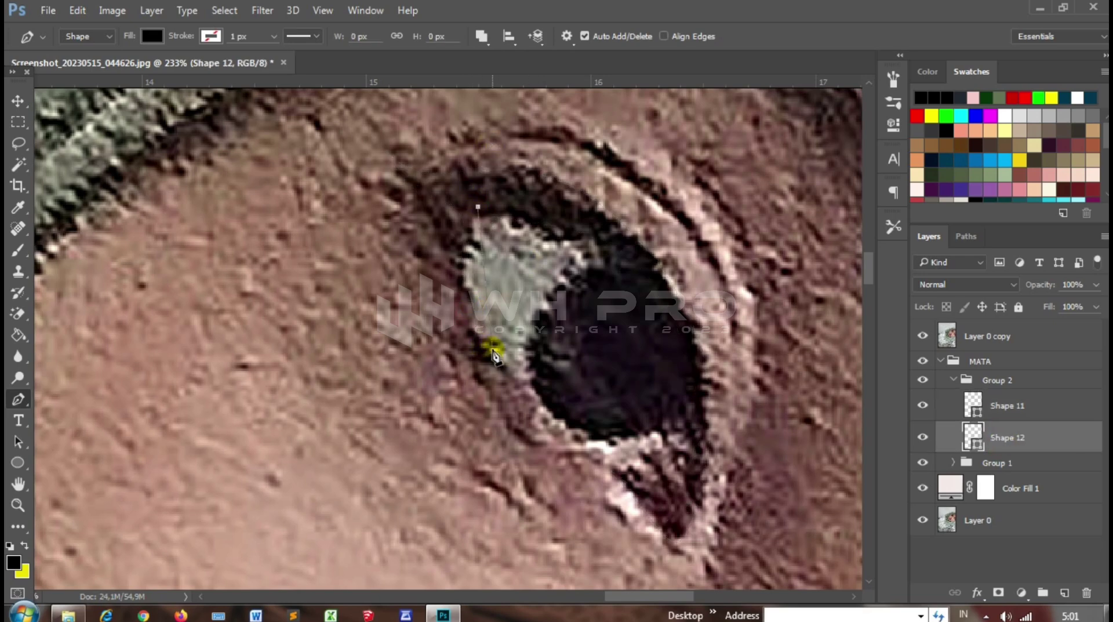
left_click_drag(492, 351, 546, 427)
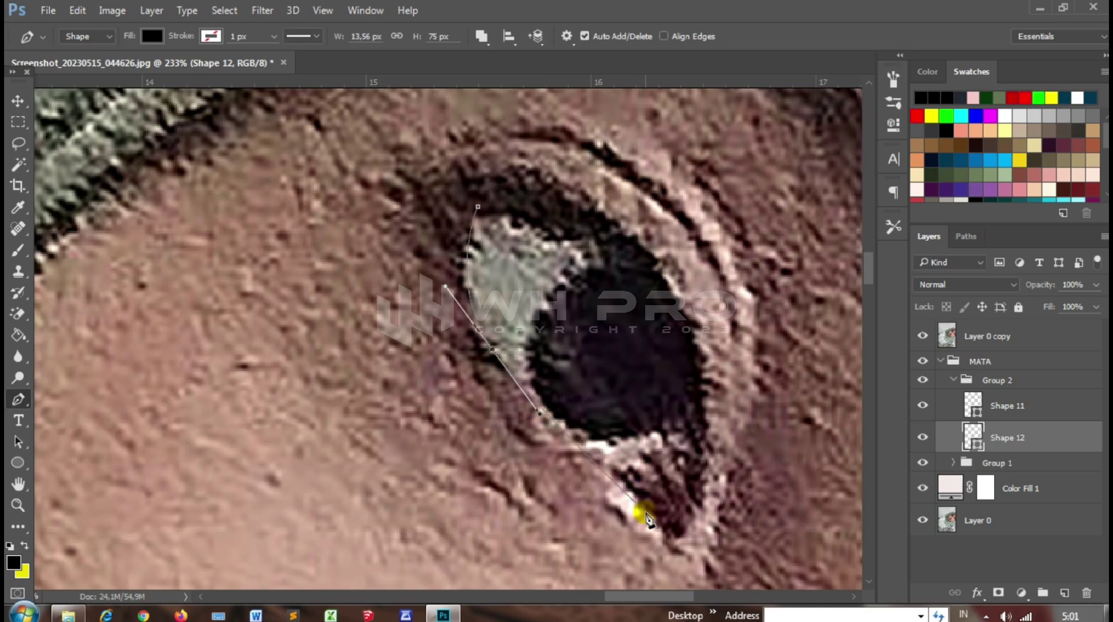
left_click_drag(646, 504, 680, 551)
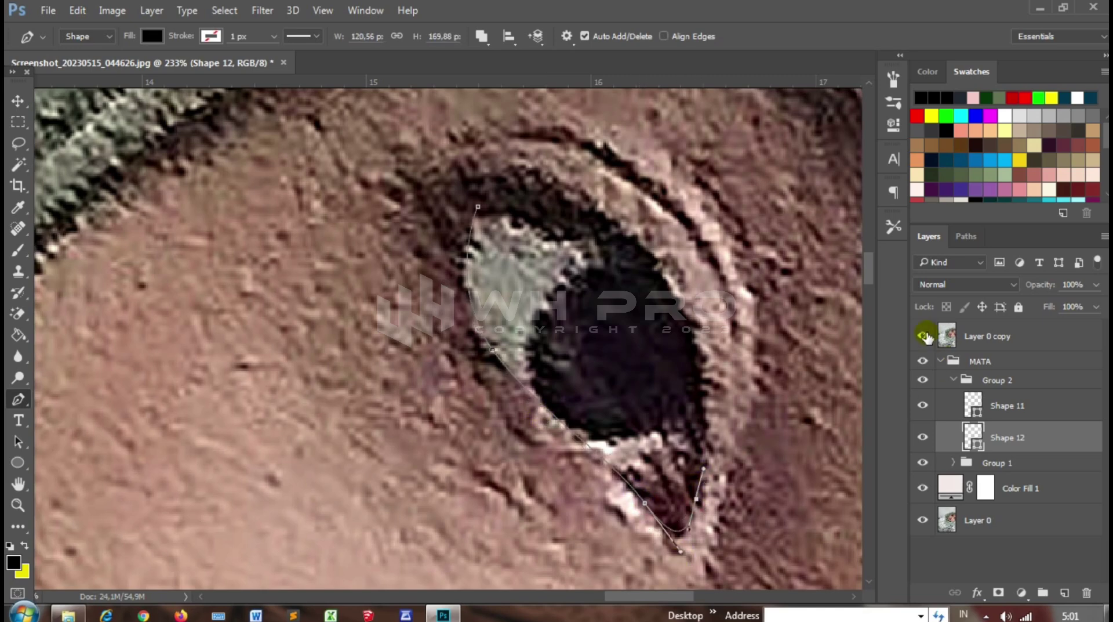
left_click(926, 337)
left_click_drag(658, 276, 601, 179)
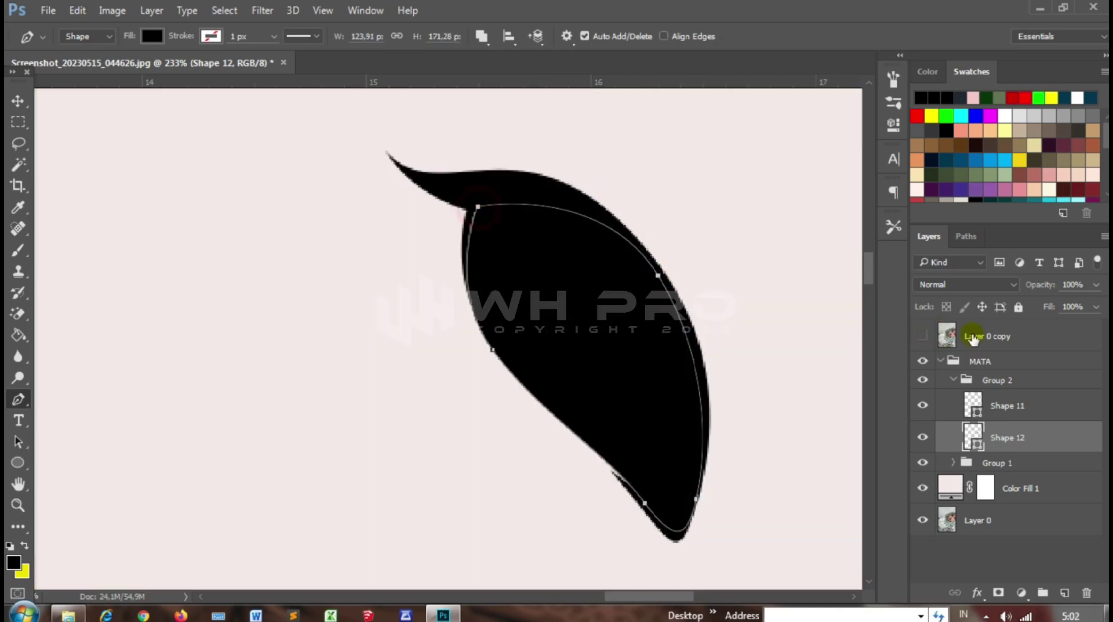
Fill Shape 12 with a grey-brown sampled from the first eye
double_click(974, 440)
left_click(671, 318)
left_click(1044, 293)
scroll(373, 293, "down", 5)
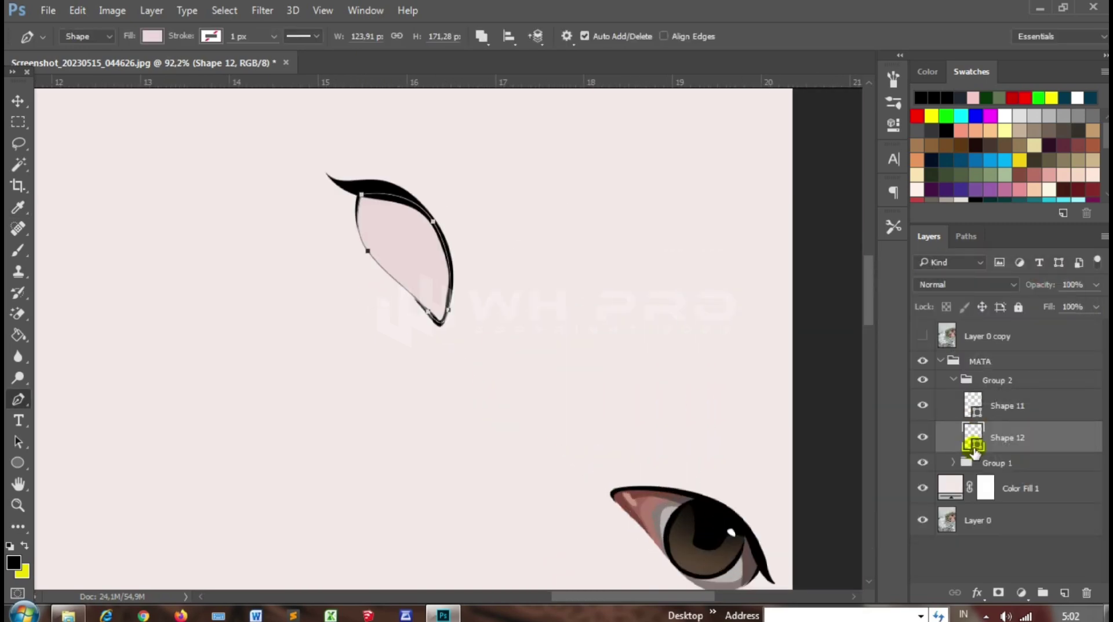
double_click(974, 441)
left_click_drag(818, 261, 805, 103)
left_click(660, 509)
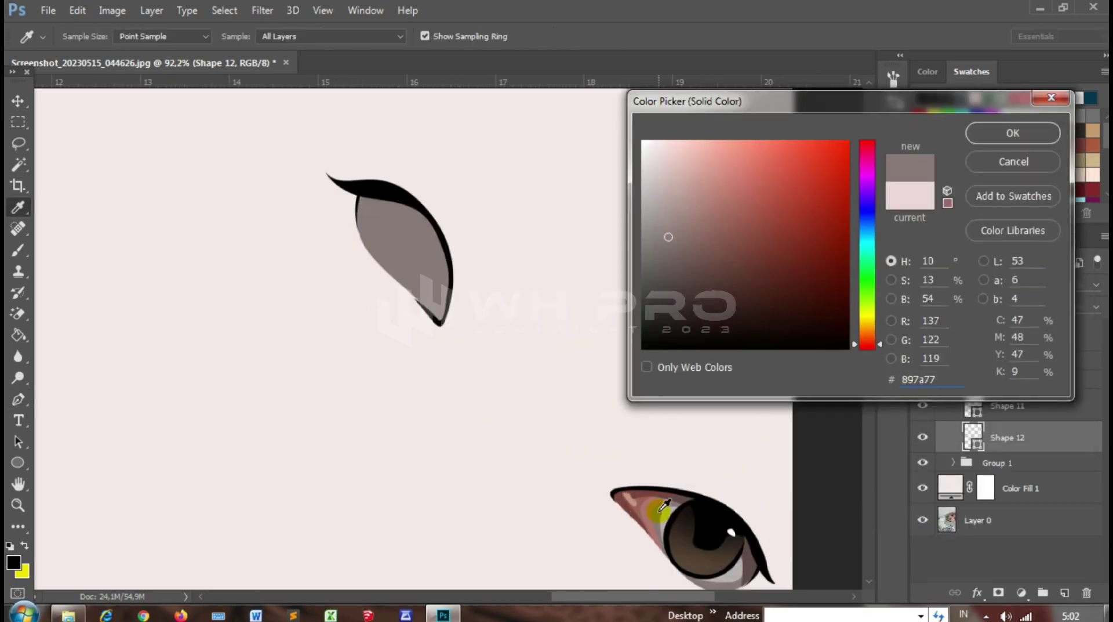
key("Return")
scroll(473, 199, "up", 1)
scroll(473, 199, "up", 2)
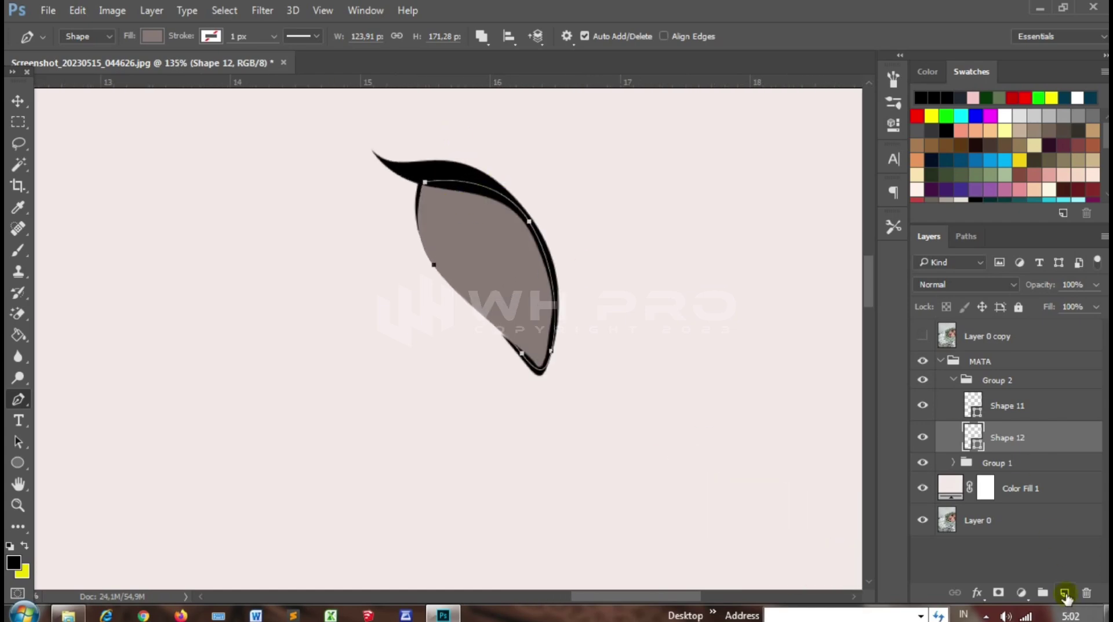
Draw an ellipse iris circle over the photo's dark pupil
left_click(1064, 592)
right_click(1000, 437)
key("Escape")
left_click(18, 462)
left_click(922, 335)
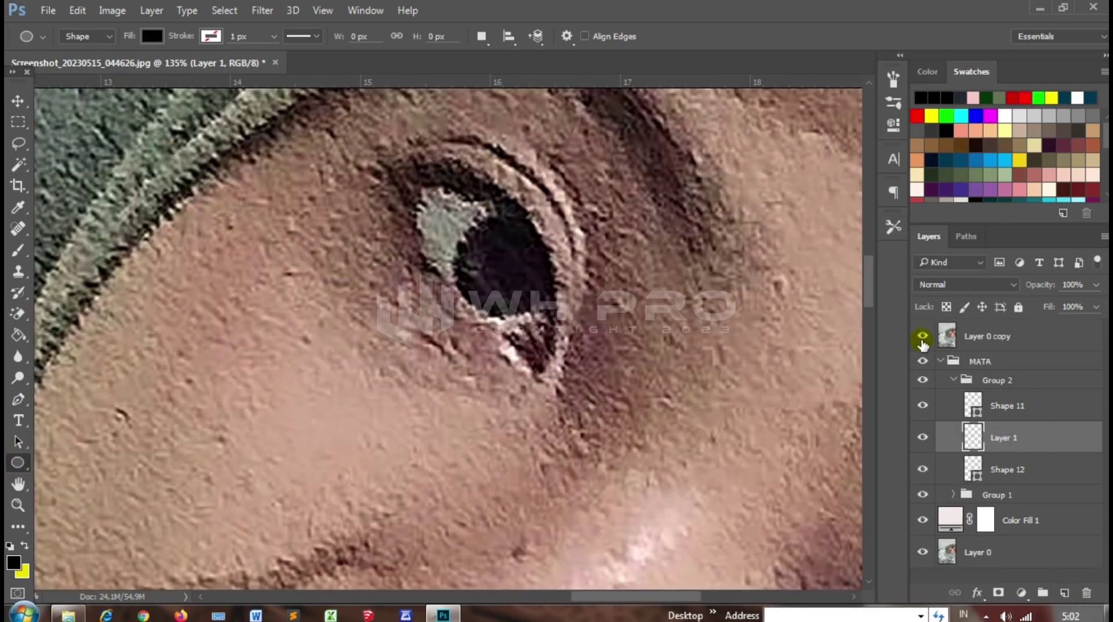
scroll(368, 240, "up", 3)
left_click_drag(387, 207, 666, 405)
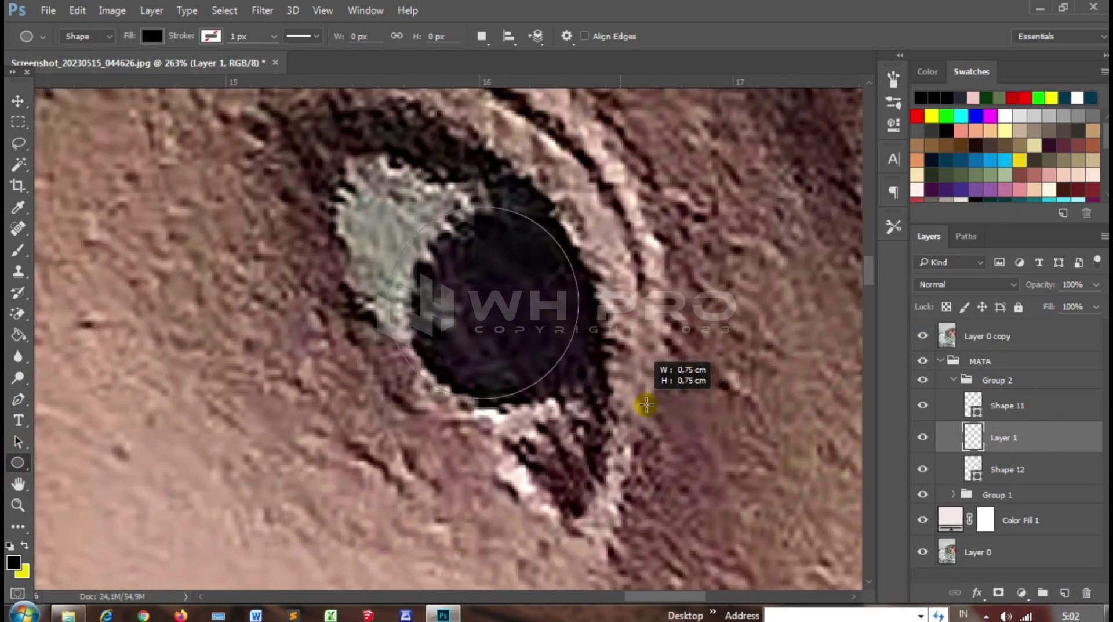
left_click_drag(482, 289, 483, 286)
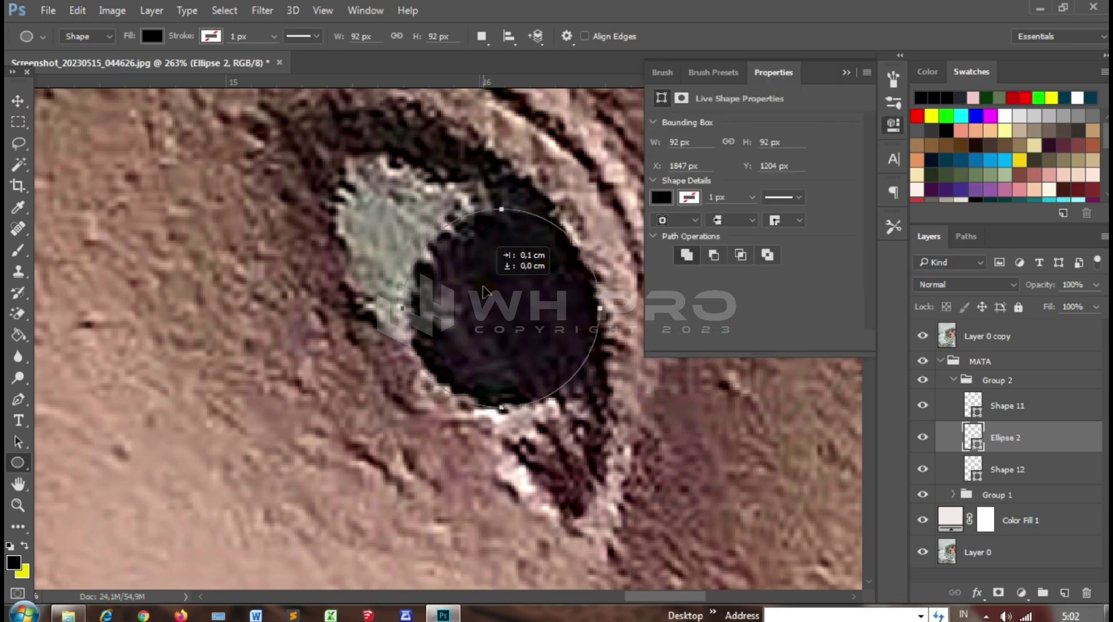
Resize the iris to 93×93 px, clip it to Shape 12, and show Layer 0 copy
key("ctrl+t")
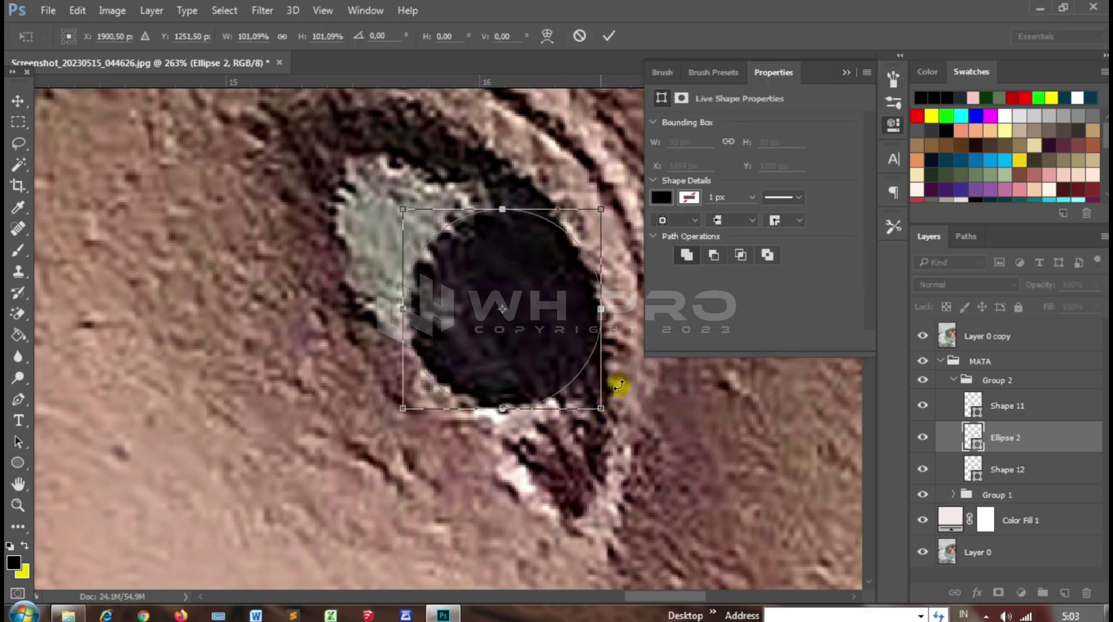
left_click(609, 36)
left_click(922, 336)
right_click(985, 435)
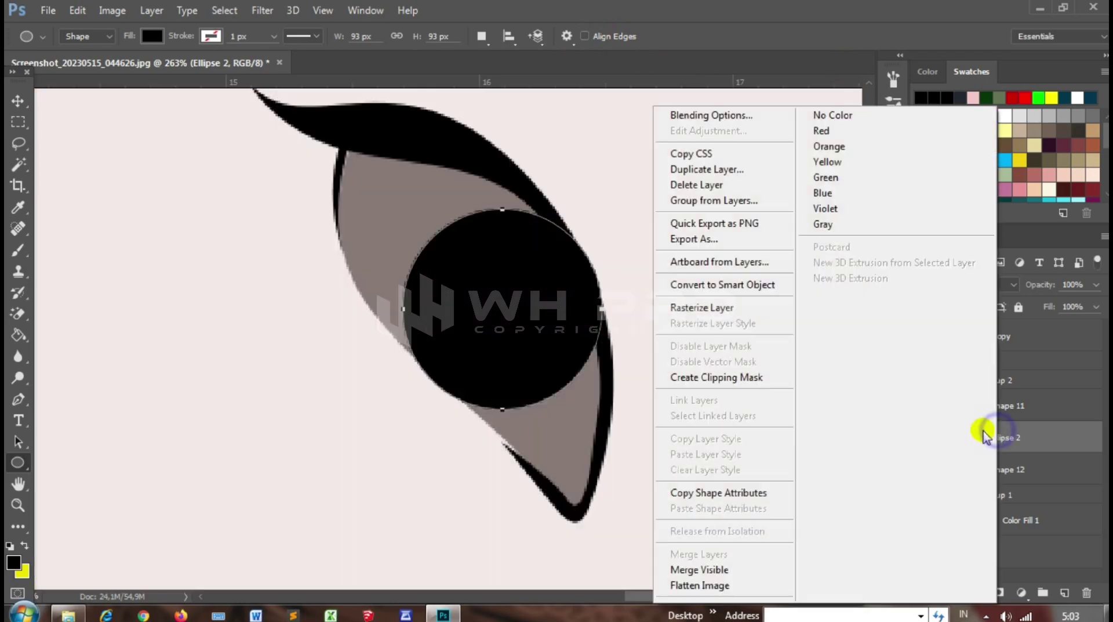
left_click(743, 375)
left_click(922, 336)
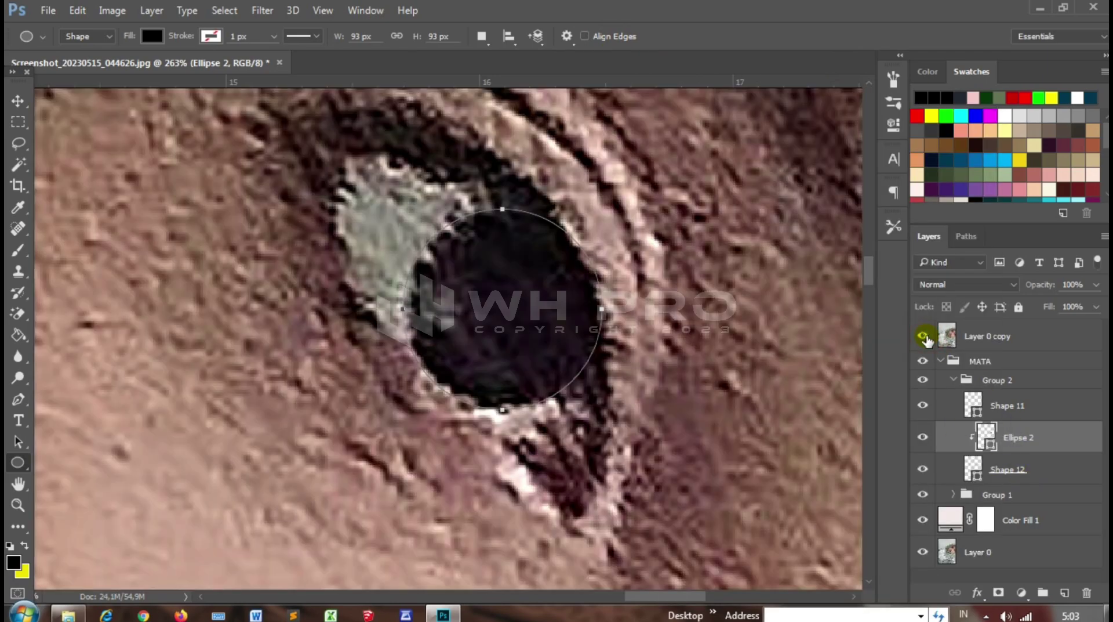
Pen-draw the lower eye corner shape, Shape 13, on a new clipped layer
left_click(1006, 471)
left_click(1064, 592)
left_click(18, 399)
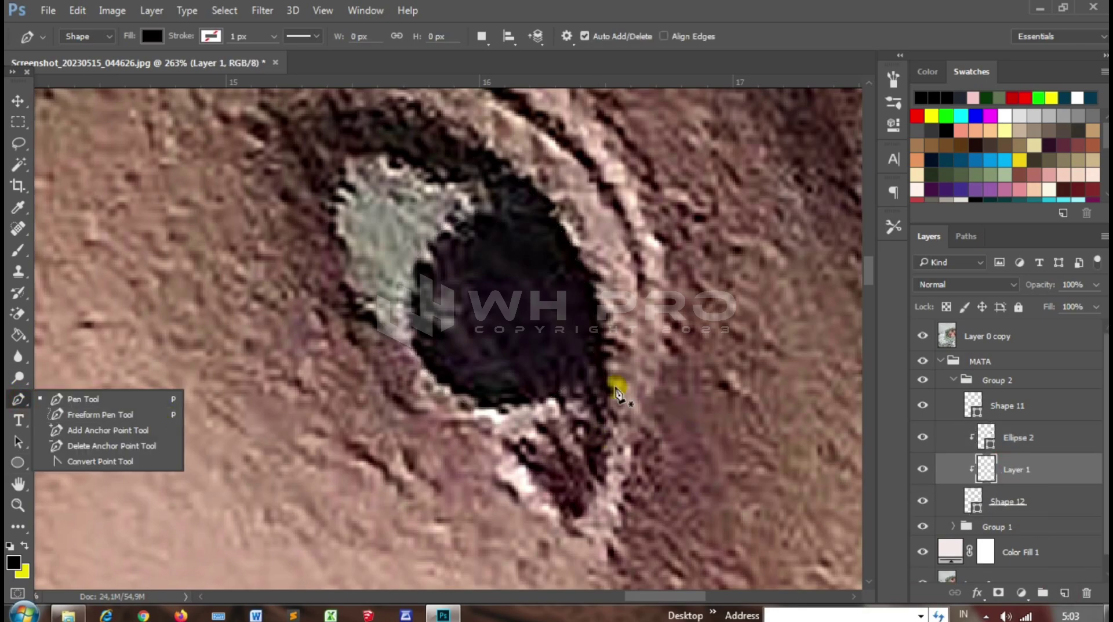
left_click(614, 322)
left_click(492, 422)
left_click_drag(556, 542, 537, 577)
left_click(614, 505)
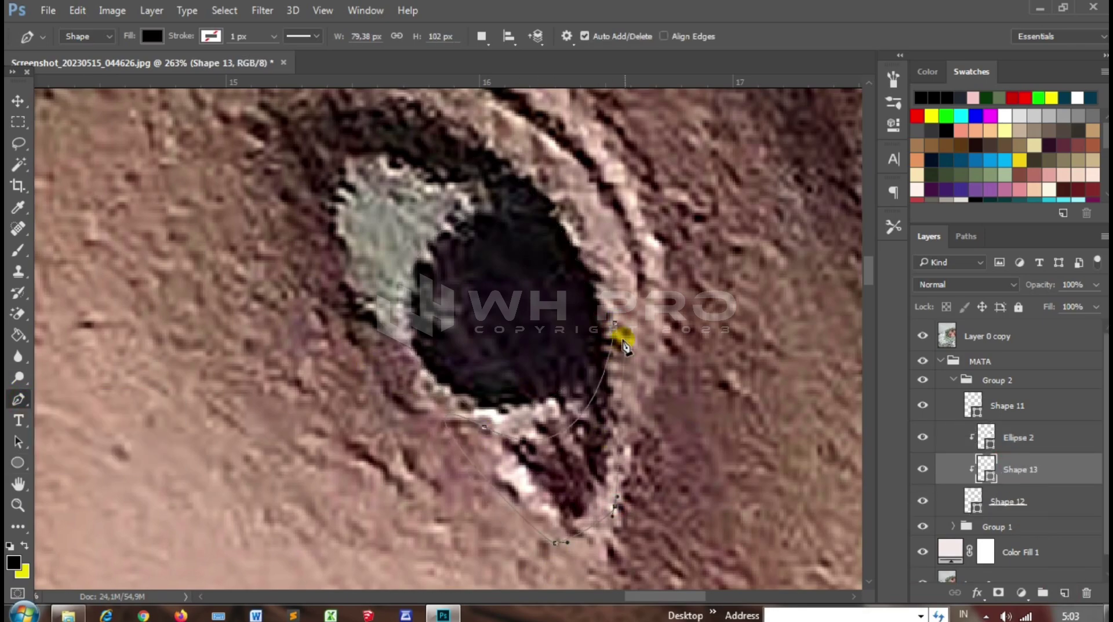
left_click(615, 322)
Fill Shape 13 with a pink sampled from the reference eye's corner
scroll(415, 246, "down", 3)
left_click(923, 335)
double_click(986, 469)
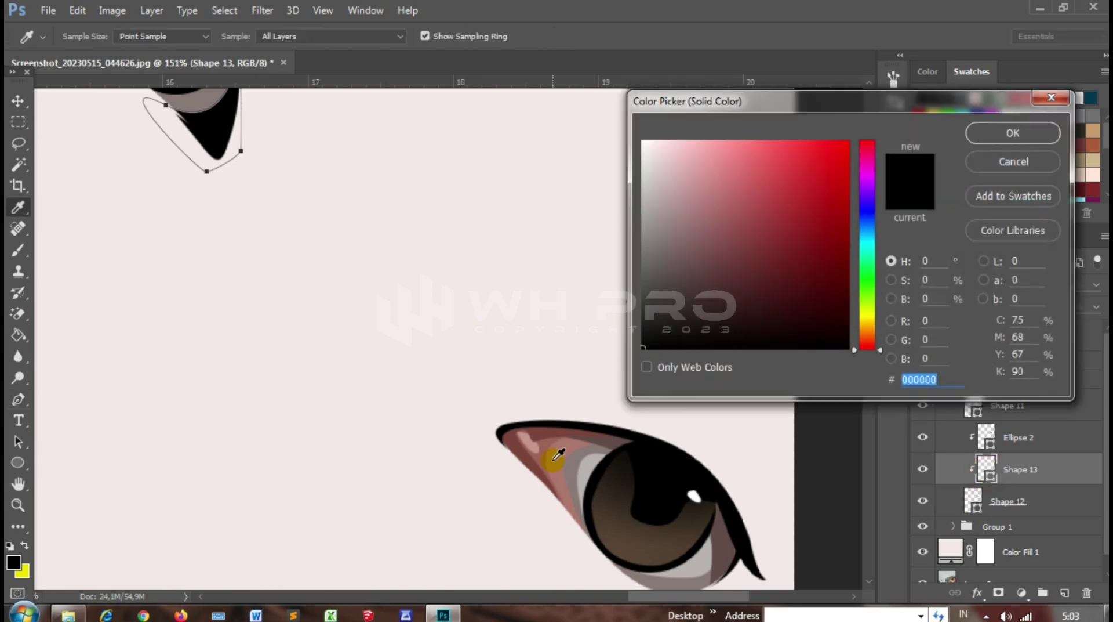
left_click(558, 452)
left_click(1013, 133)
scroll(406, 290, "up", 3)
scroll(405, 289, "up", 2)
Trace the upper lid shadow, Shape 14, along the iris edge and eyelid crease
left_click(1064, 592)
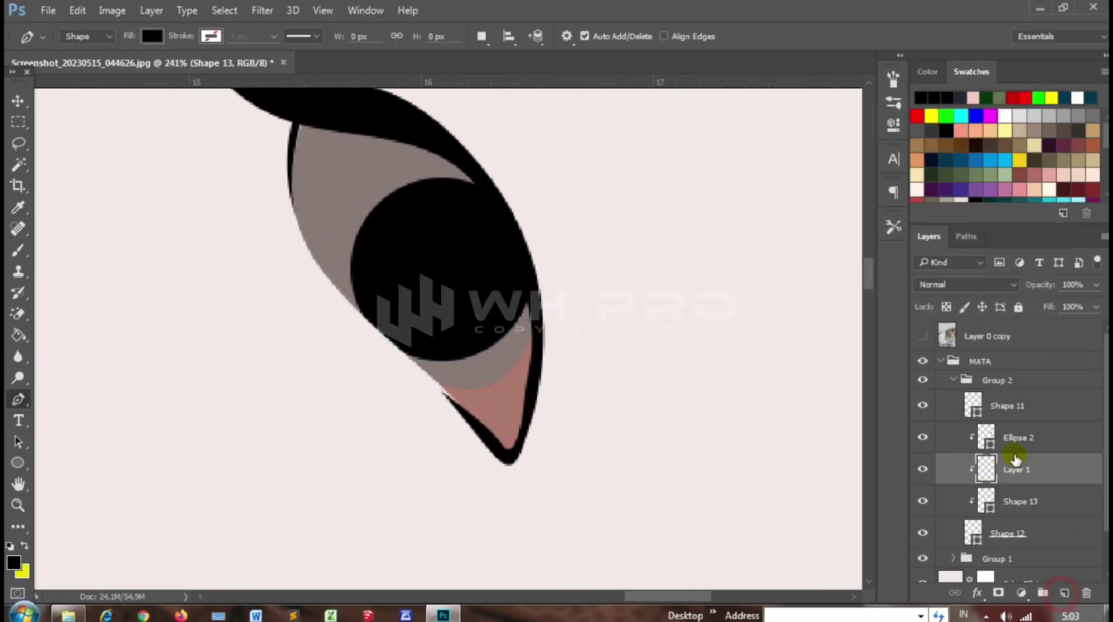
left_click(922, 335)
left_click(512, 471)
left_click_drag(422, 176, 553, 307)
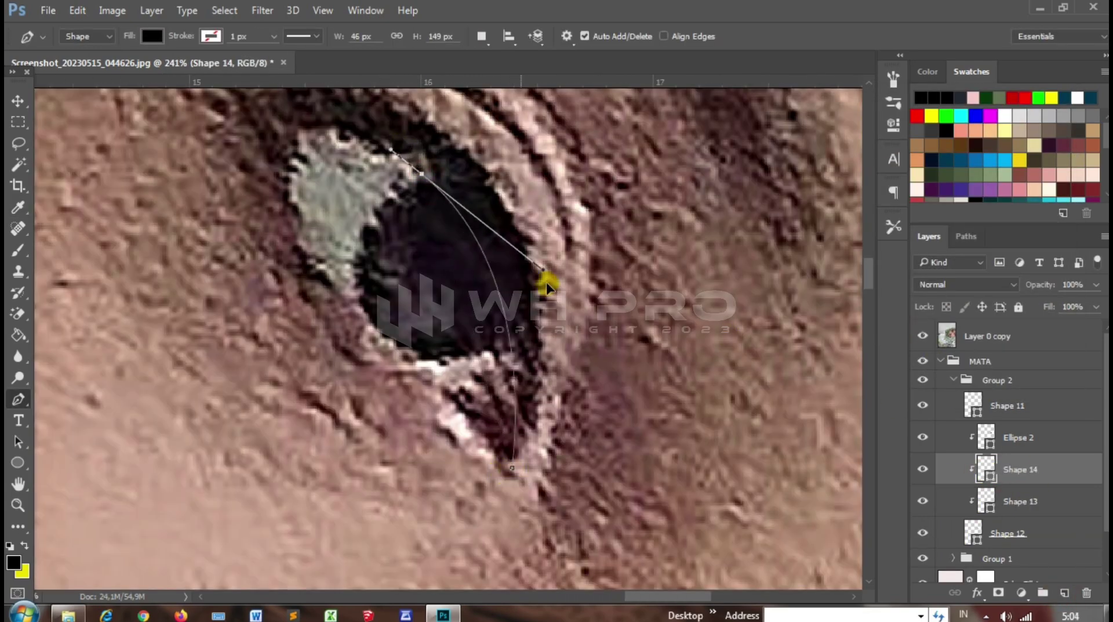
left_click_drag(260, 140, 307, 203)
left_click(297, 205)
left_click_drag(418, 141, 489, 157)
left_click(604, 310)
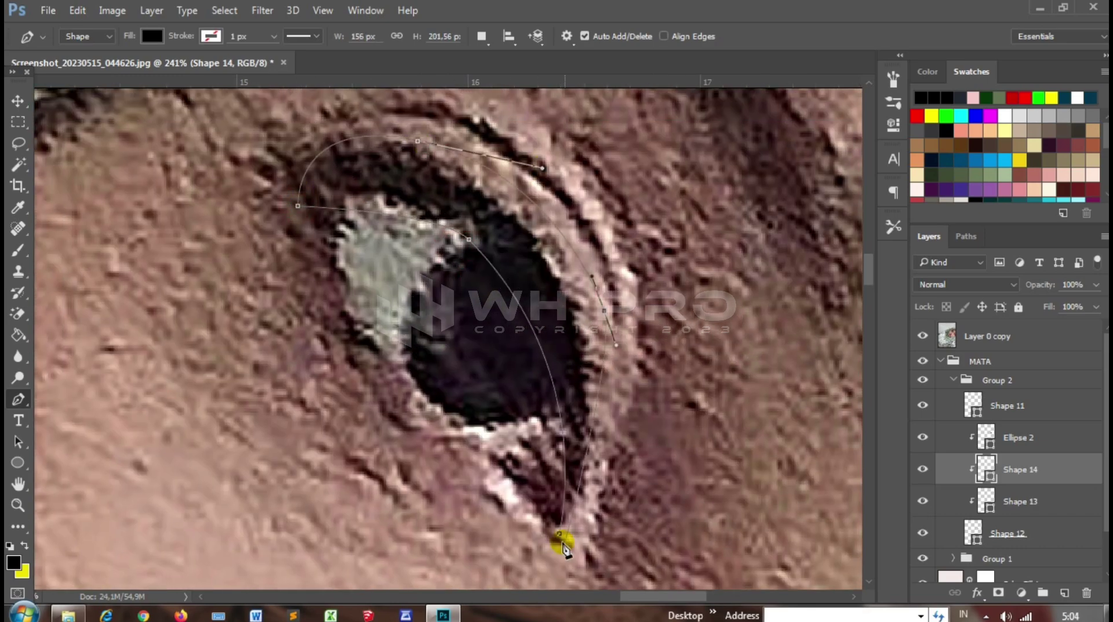
left_click_drag(558, 532, 497, 524)
left_click(923, 336)
Fill the lid shadow with a dusky brown sampled from the reference eye
scroll(601, 366, "down", 3)
scroll(601, 365, "up", 2)
double_click(986, 469)
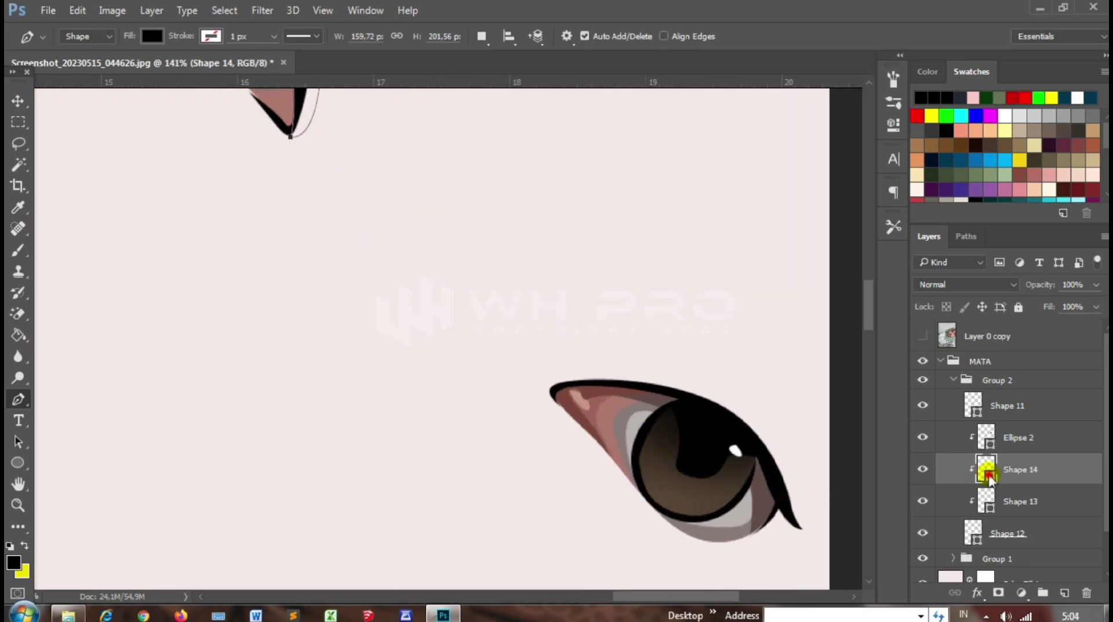
left_click(693, 266)
left_click(1014, 131)
scroll(398, 179, "up", 3)
left_click(922, 337)
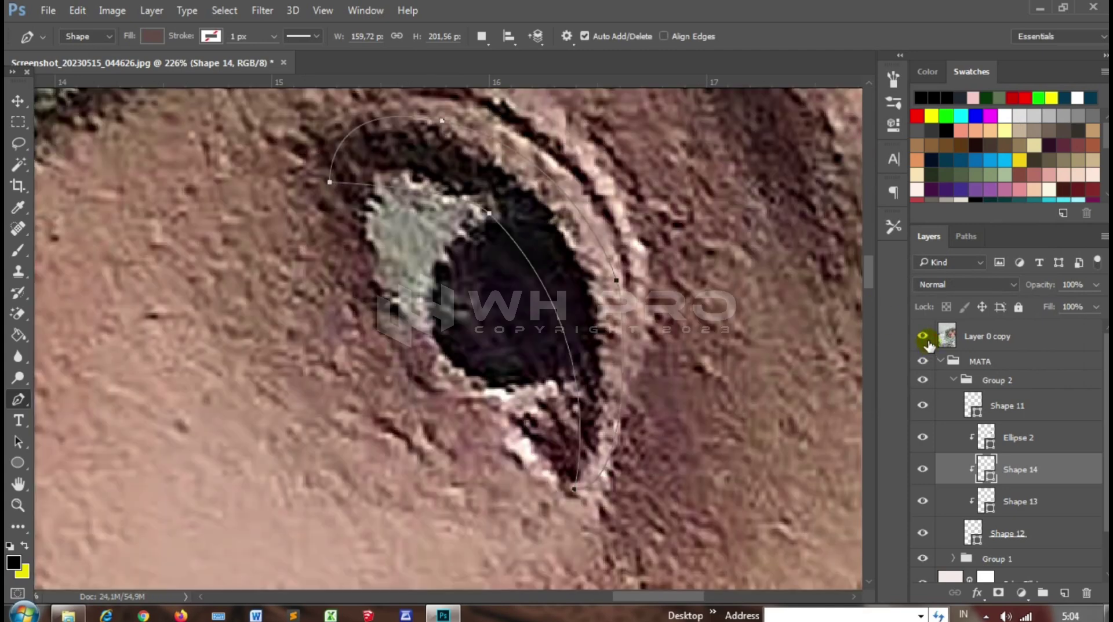
Draw Shape 15 under and beside the iris as one shape using Combine Shapes
left_click(1010, 502)
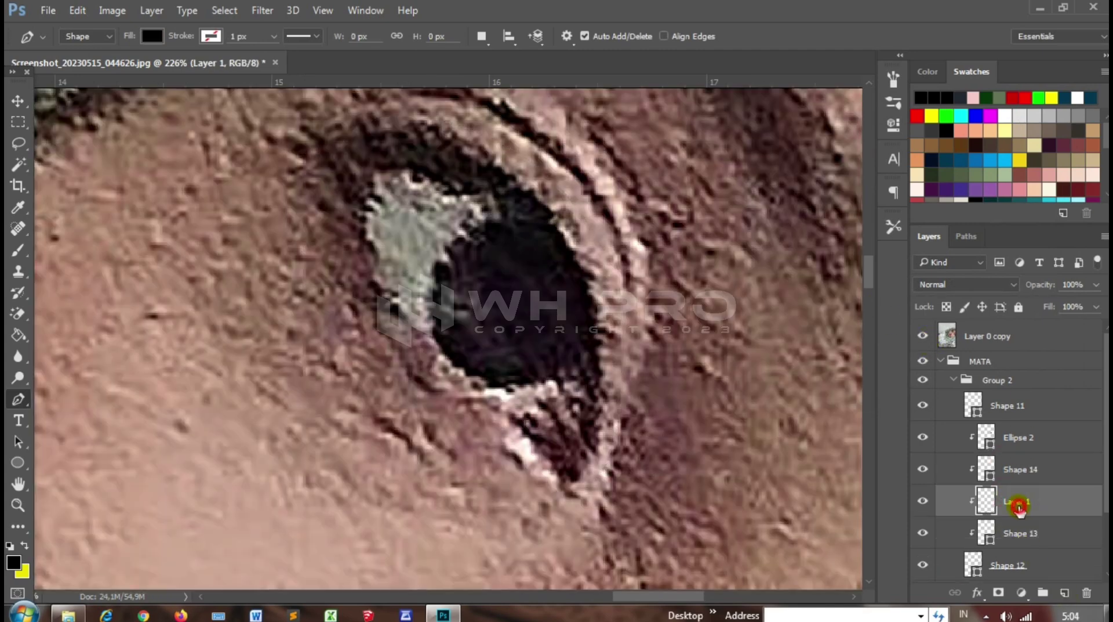
key("ctrl+shift+alt+n")
scroll(577, 410, "up", 2)
left_click(923, 336)
left_click(554, 352)
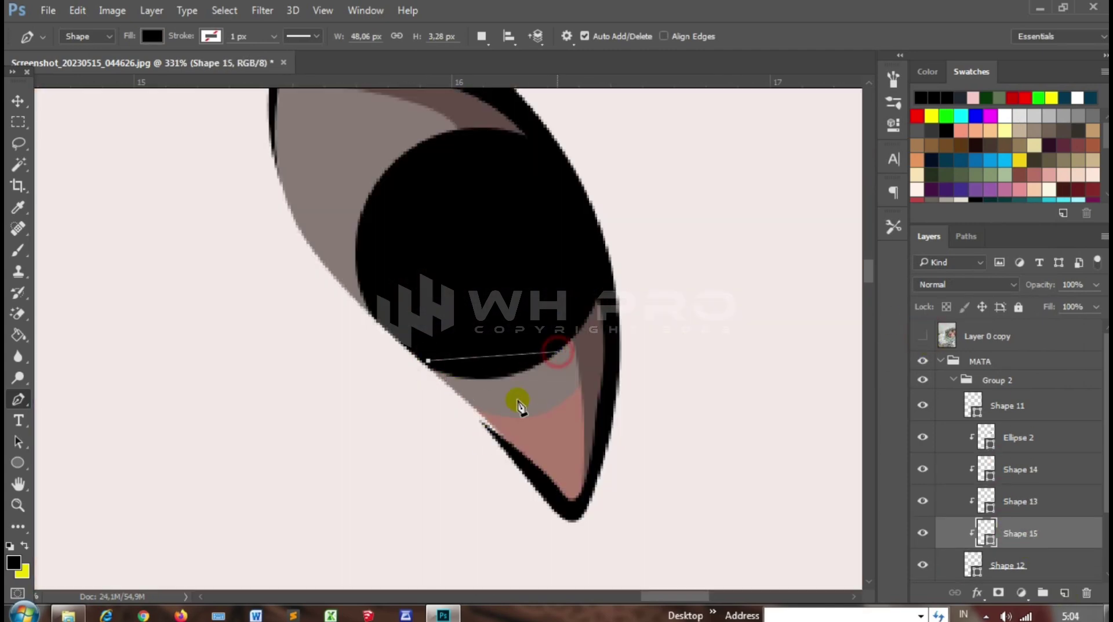
left_click(486, 392)
left_click(424, 359)
scroll(569, 447, "down", 2)
left_click(481, 36)
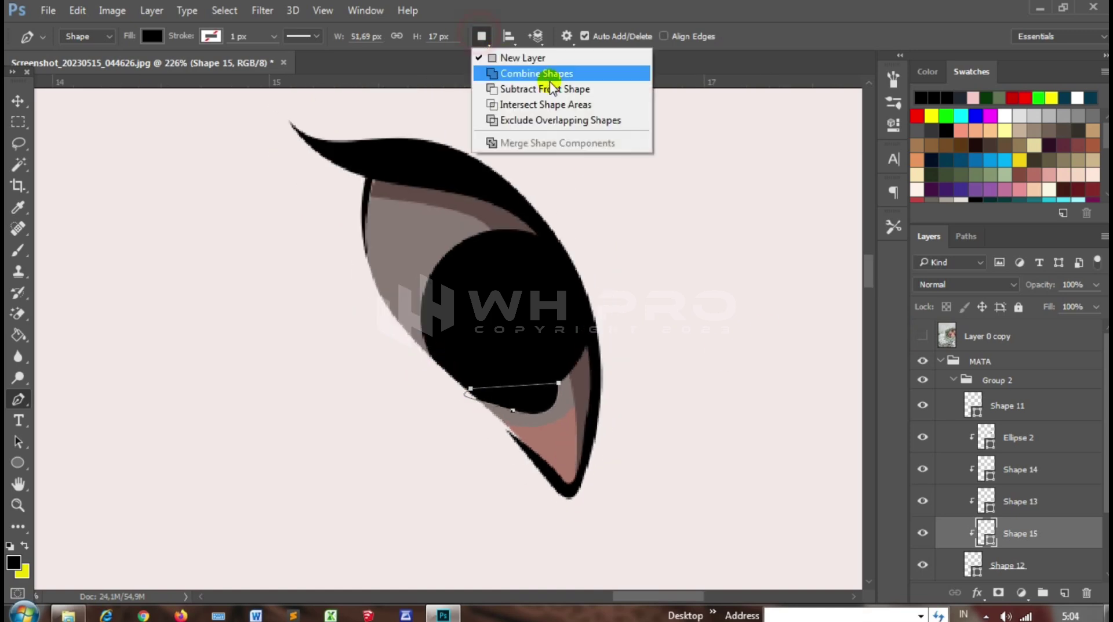
left_click(550, 75)
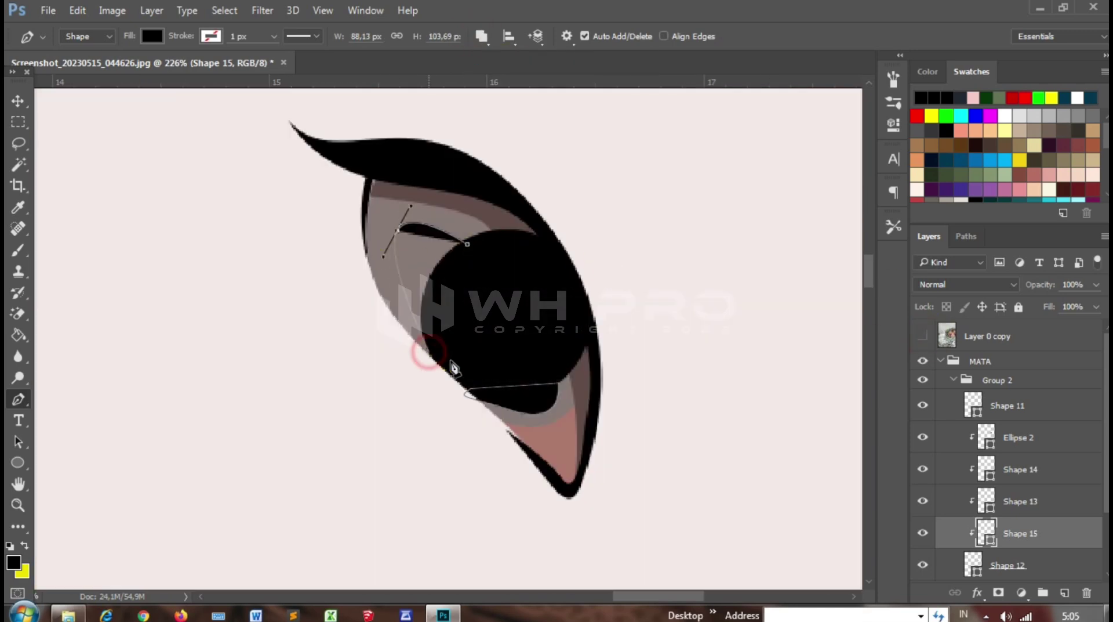
left_click(467, 243)
scroll(481, 232, "down", 3)
Fill Shape 15 with a light grey sampled from the reference eye
double_click(980, 532)
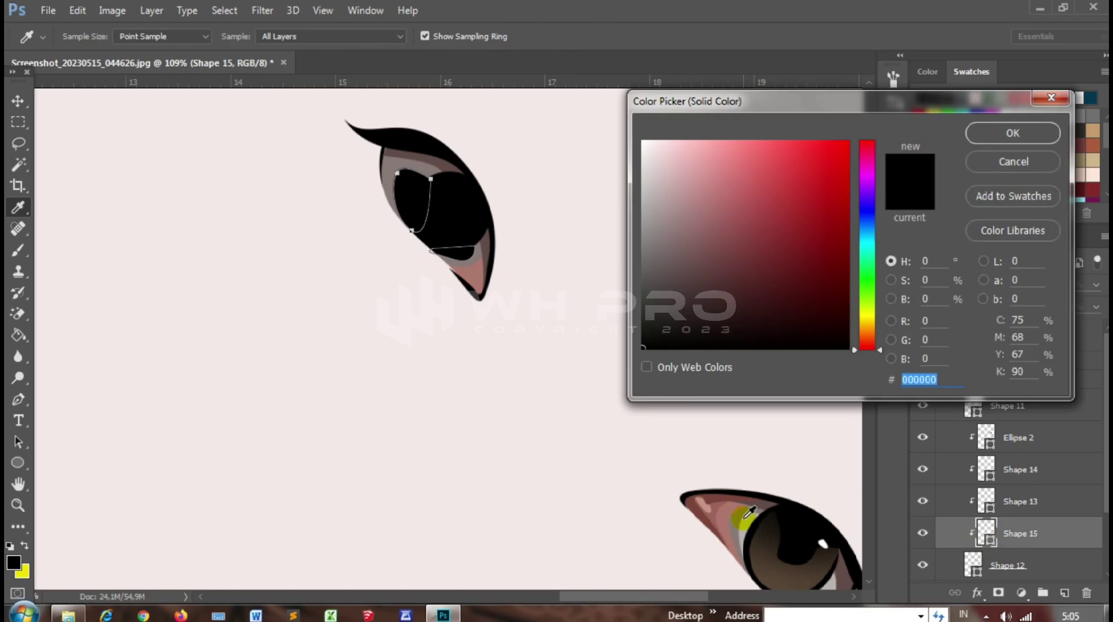
left_click(1011, 131)
scroll(470, 313, "up", 1)
scroll(467, 313, "up", 1)
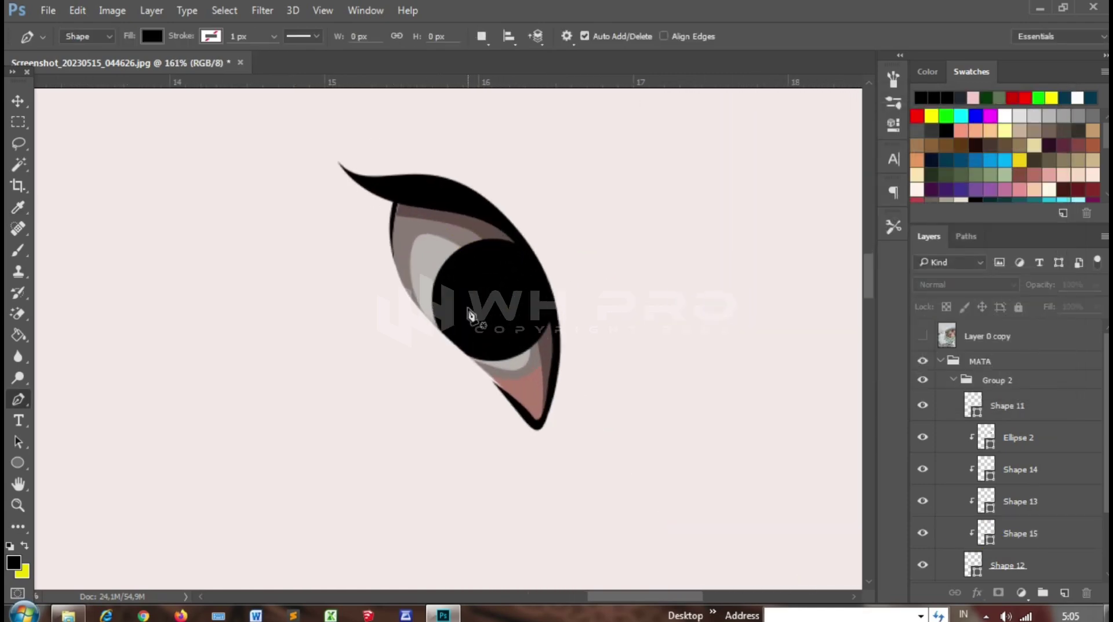
scroll(464, 311, "down", 2)
scroll(808, 323, "up", 3)
left_click(923, 335)
scroll(444, 292, "up", 2)
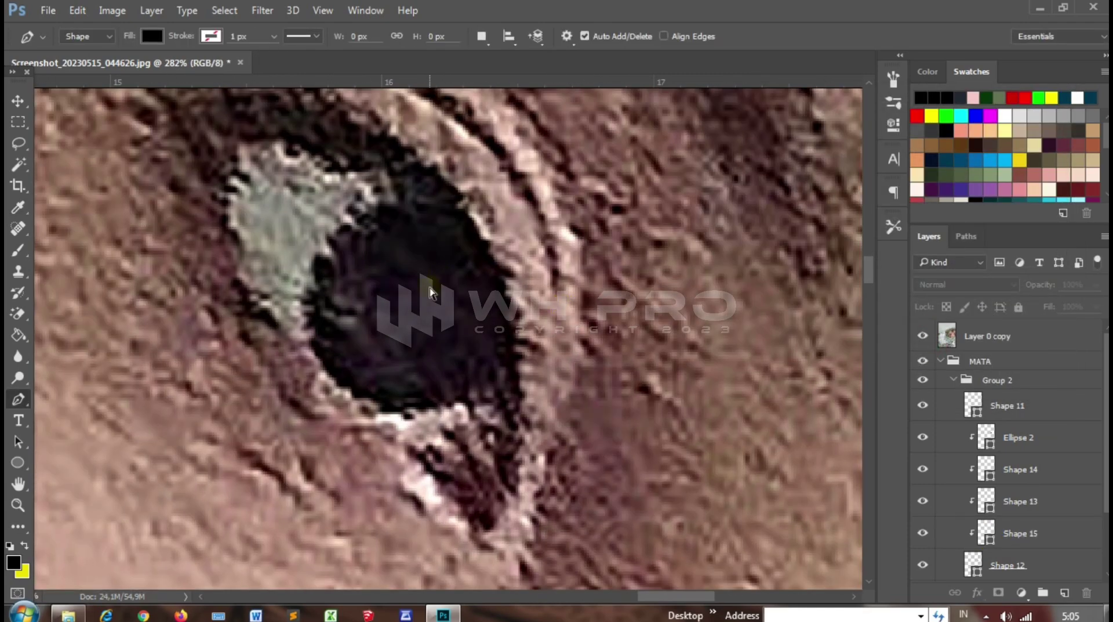
Draw a tiny light-coloured catchlight, Shape 16, on the pupil
left_click(445, 265)
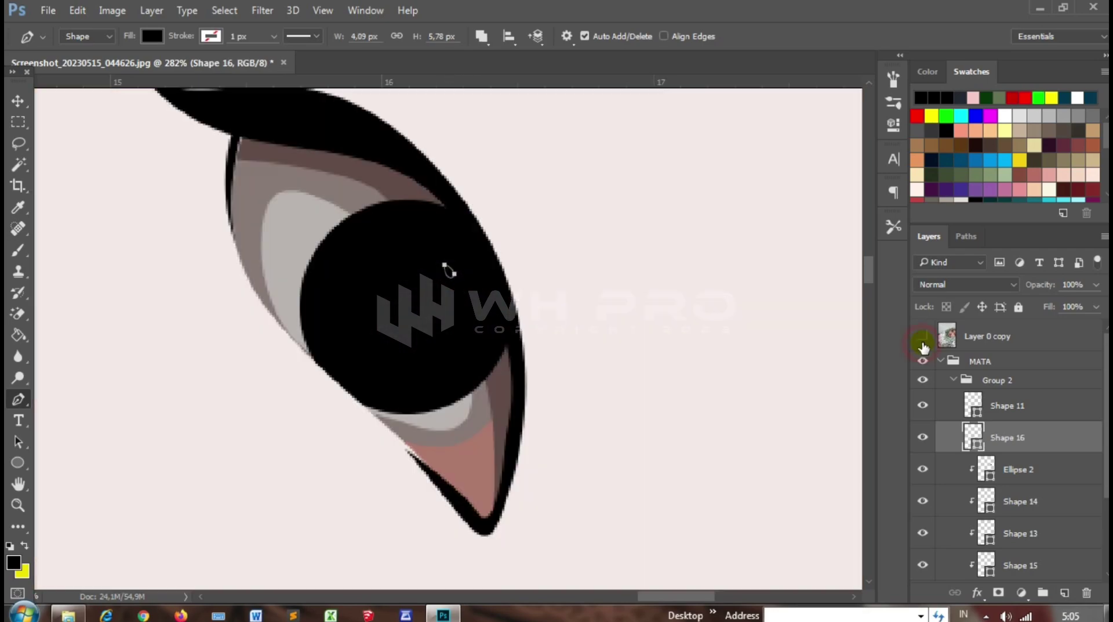
double_click(974, 437)
left_click(646, 154)
left_click(946, 132)
scroll(404, 316, "down", 2)
scroll(404, 316, "up", 3)
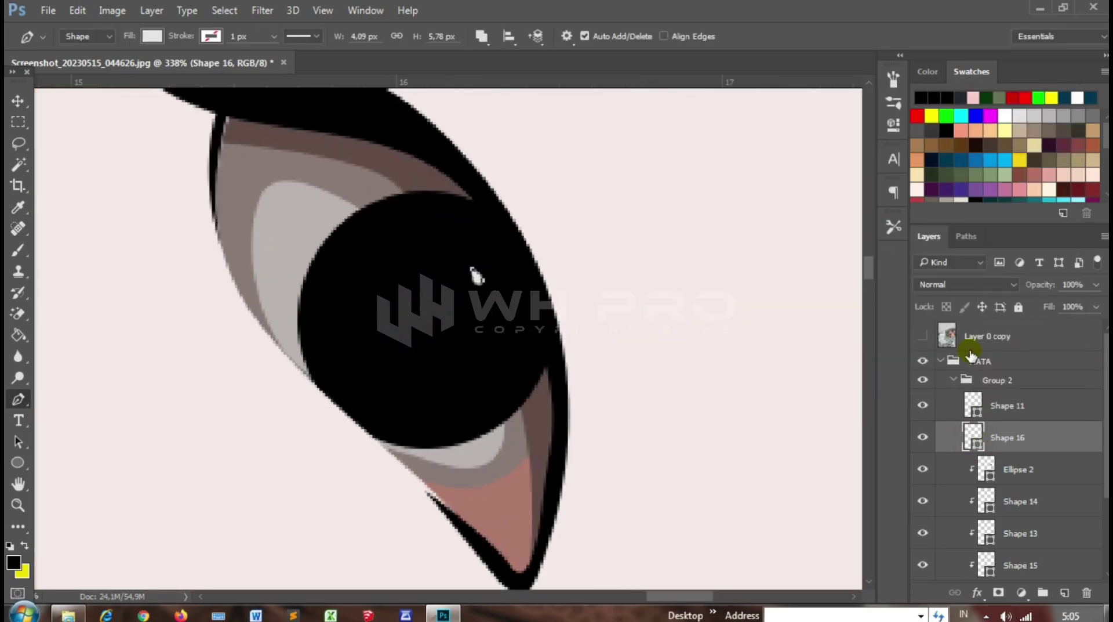
left_click(922, 336)
Trace the iris crescent, Shape 17, above the iris circle and fill it dark brown
left_click(1028, 471)
left_click(387, 205)
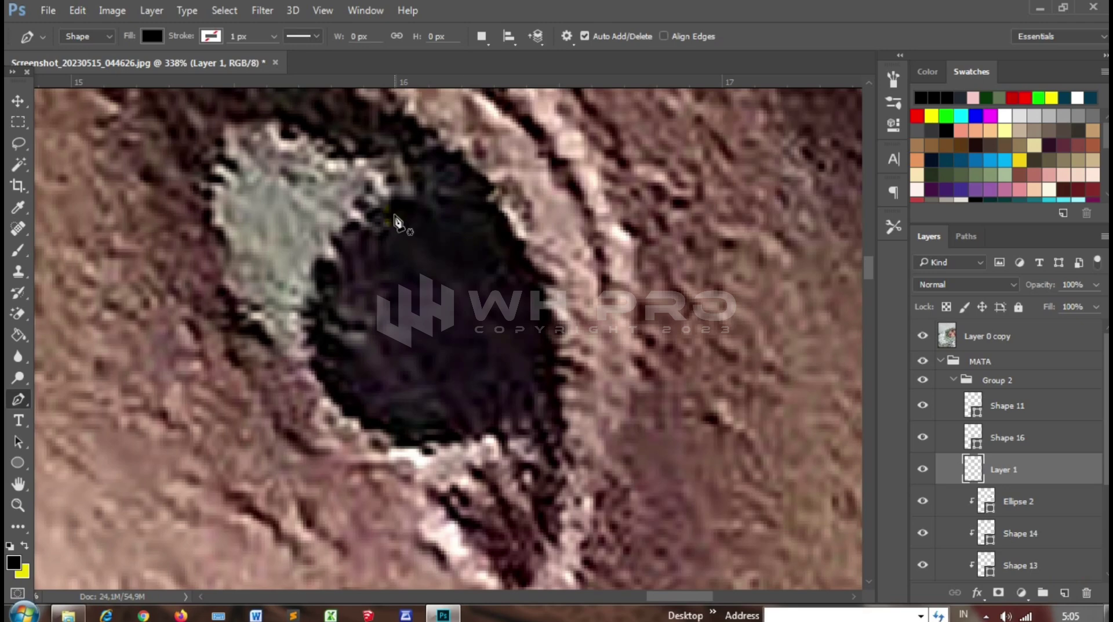
left_click(399, 287)
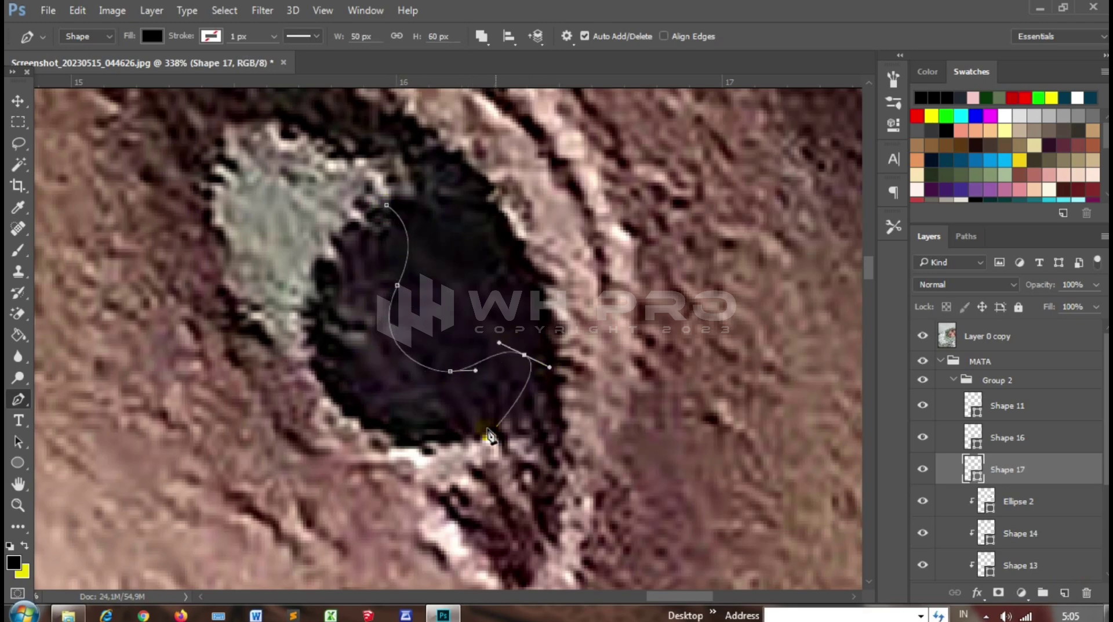
left_click_drag(469, 435, 429, 436)
left_click(387, 205)
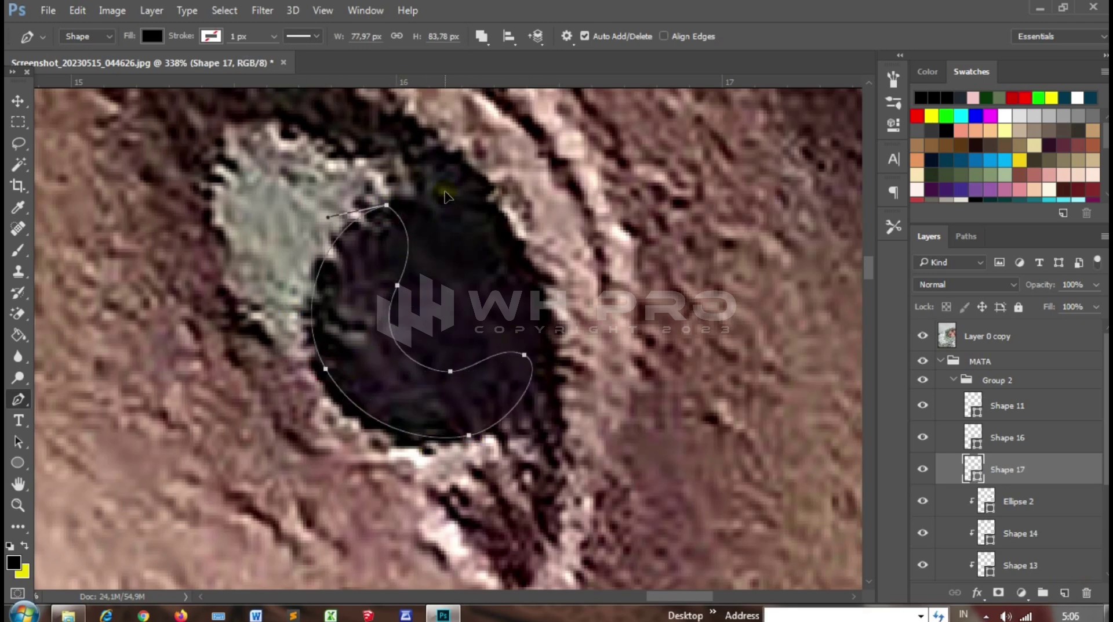
left_click(923, 335)
key("ctrl+0")
double_click(974, 468)
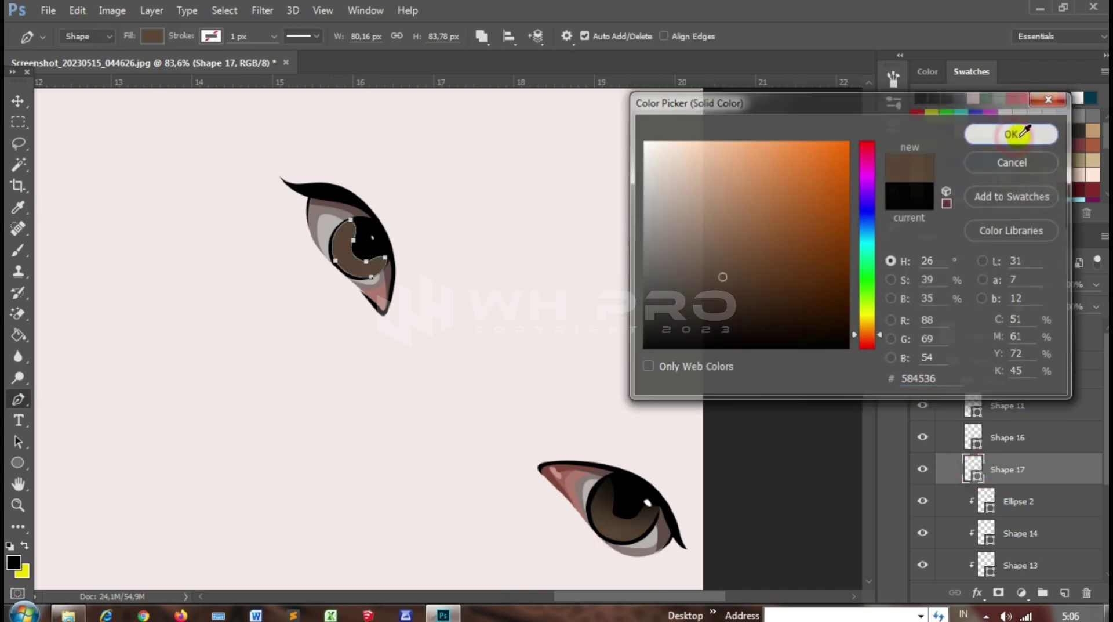
left_click(984, 132)
left_click(999, 592)
Soften the crescent's mask edge with the Brush
key("b")
scroll(360, 237, "up", 2)
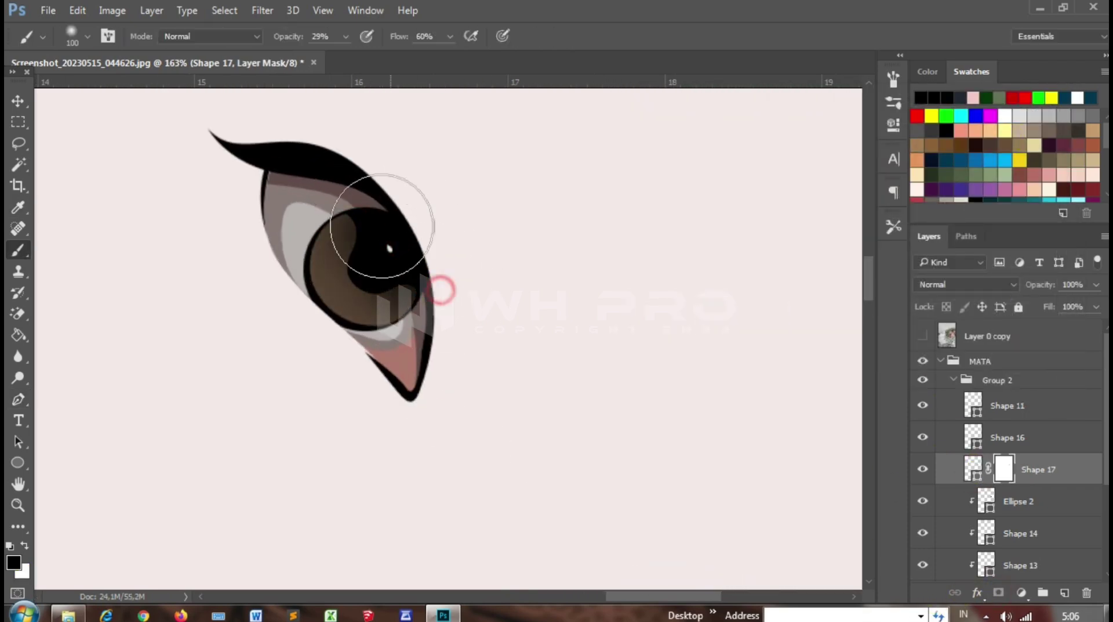
scroll(415, 217, "down", 4)
scroll(405, 164, "up", 1)
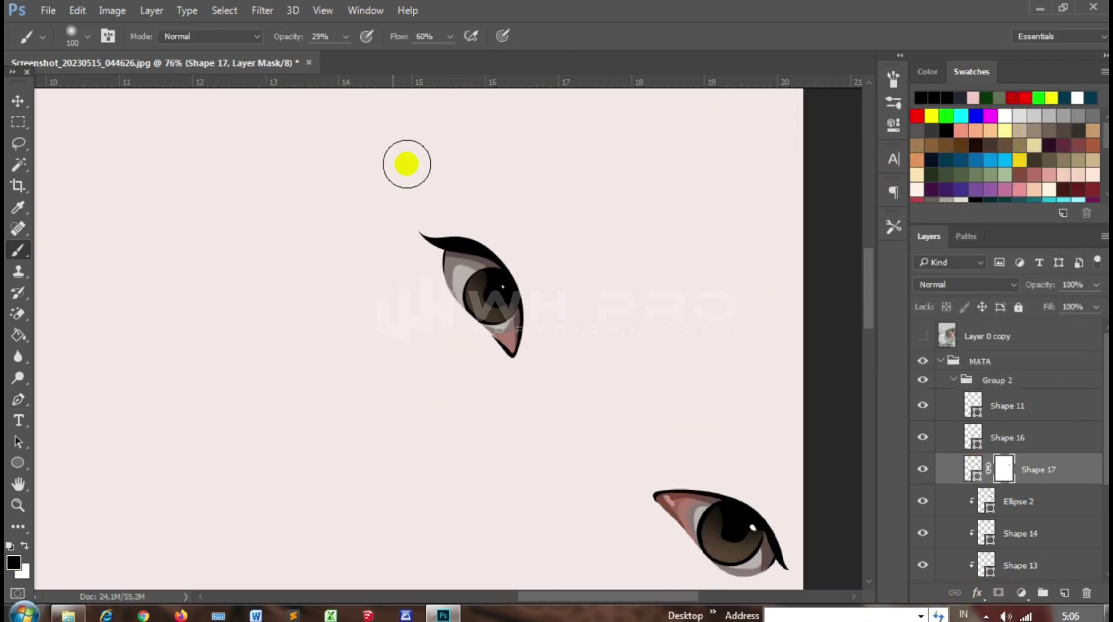
scroll(500, 310, "up", 4)
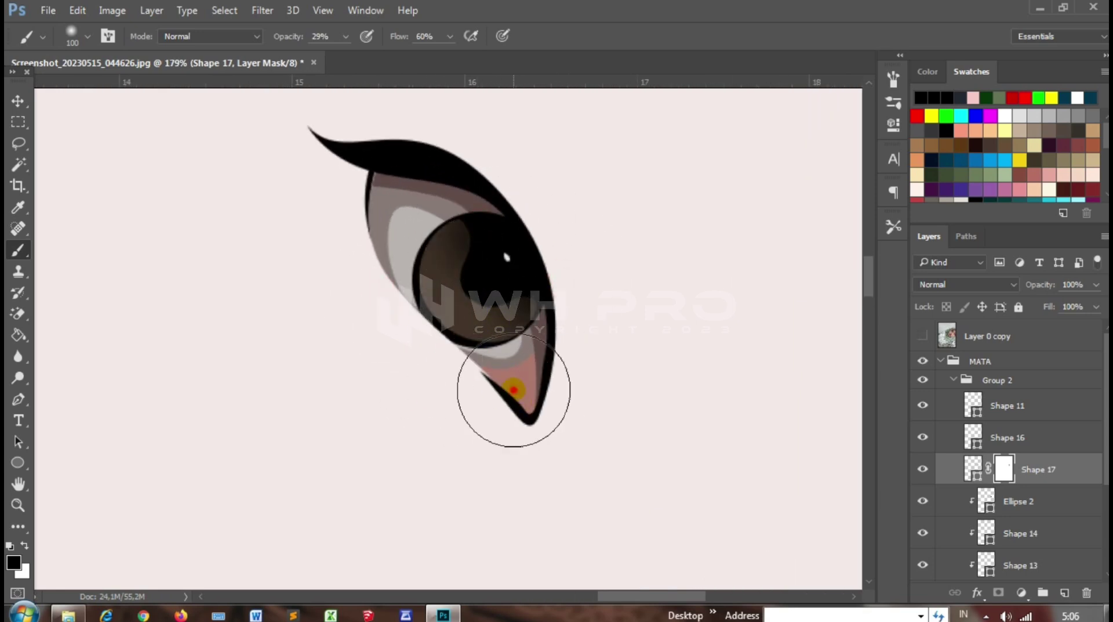
scroll(487, 274, "down", 6)
scroll(482, 270, "up", 1)
Retune the crescent to a slightly lighter brown sampled from the reference eye
double_click(973, 468)
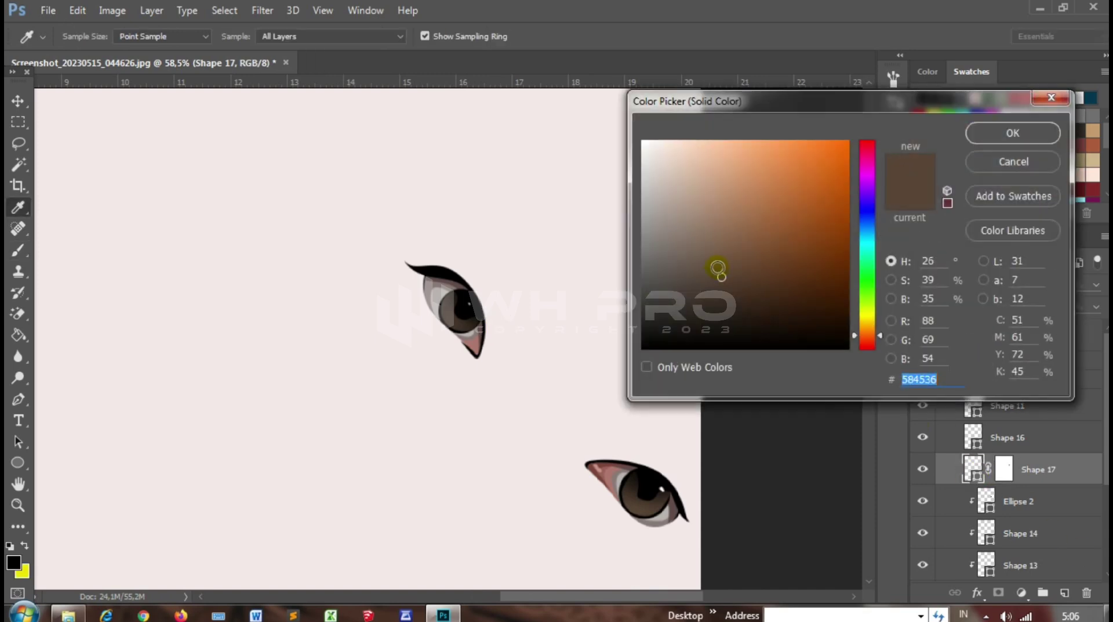
left_click(648, 499)
left_click_drag(649, 499, 646, 505)
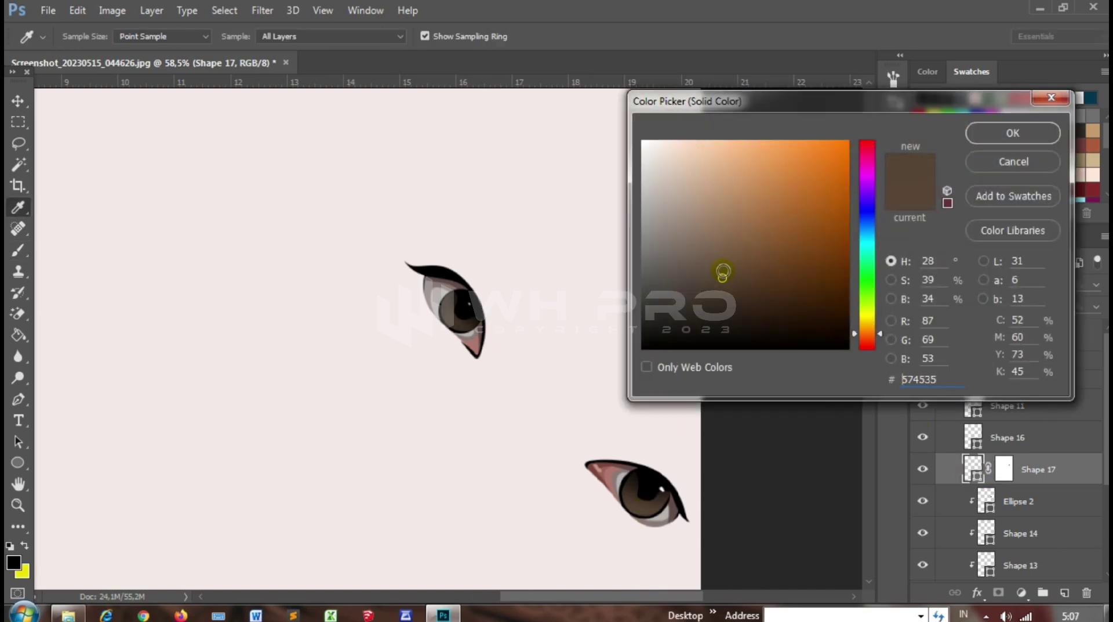
key("Return")
double_click(975, 470)
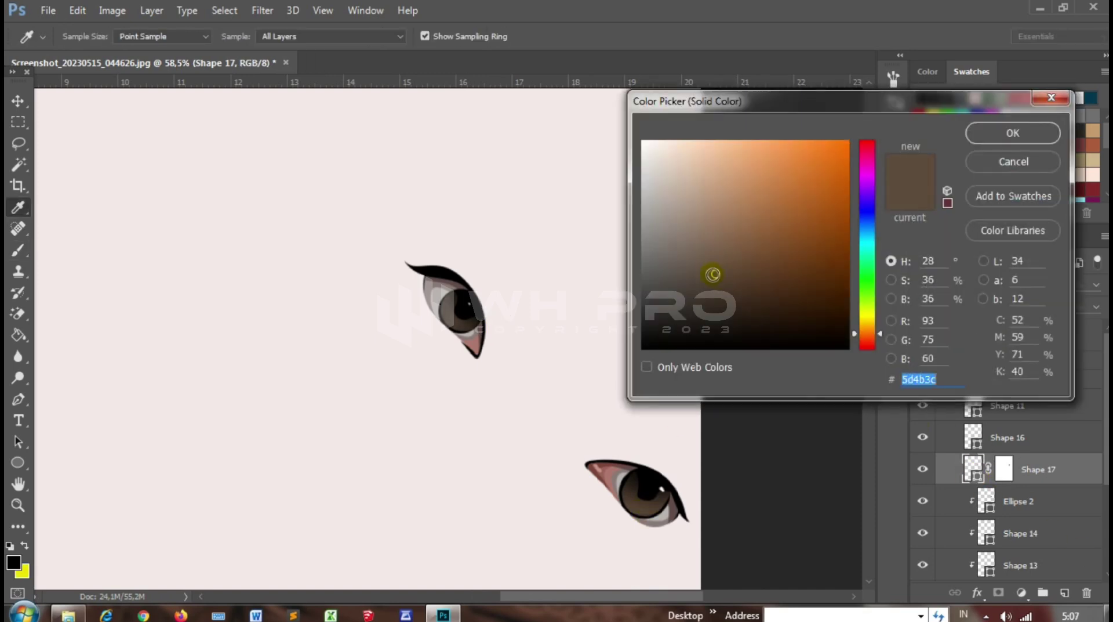
left_click(708, 266)
key("Return")
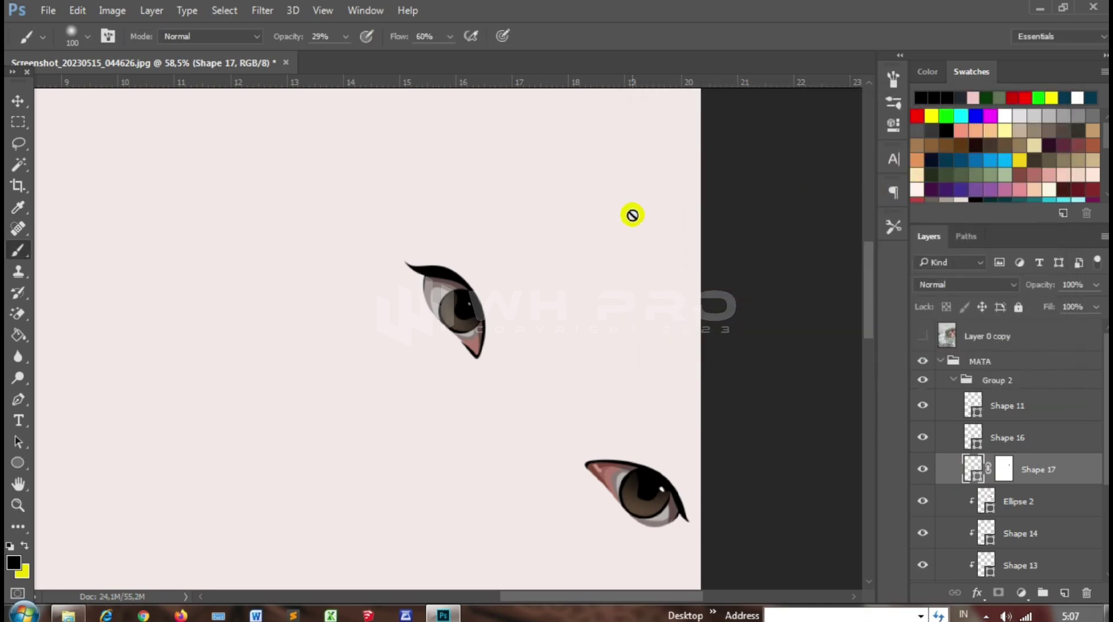
scroll(429, 325, "up", 2)
scroll(429, 324, "up", 4)
scroll(522, 278, "up", 2)
Select an anchor point on the crescent with the Direct Selection tool
right_click(18, 399)
left_click(64, 393)
left_click(550, 300)
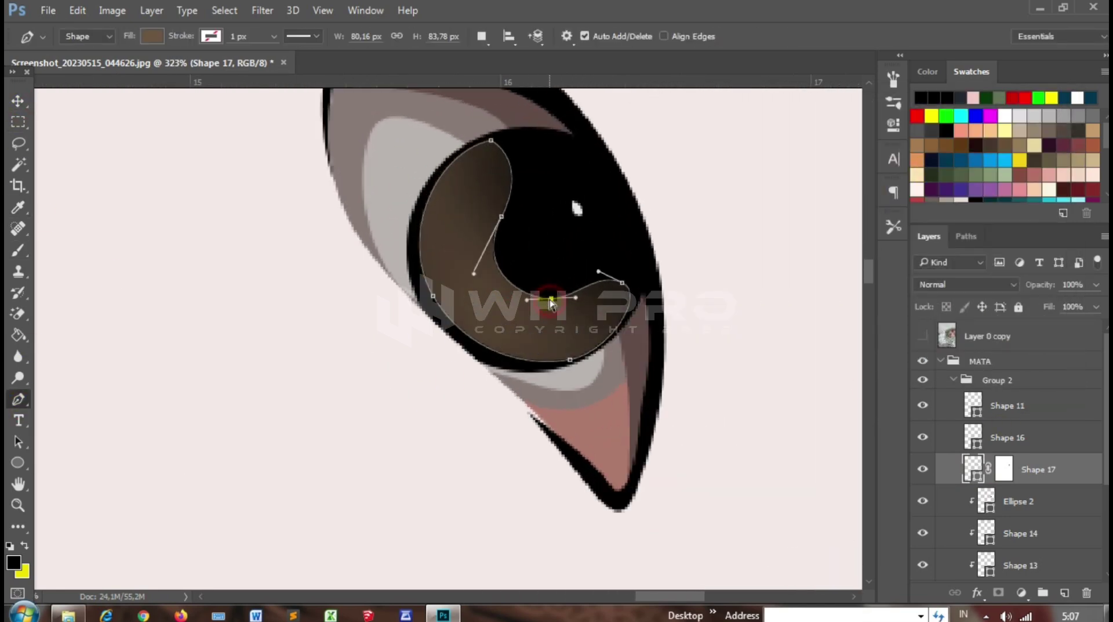
scroll(504, 226, "down", 5)
Toggle the photo layer on and off to compare the eye shapes against it
scroll(397, 343, "down", 6)
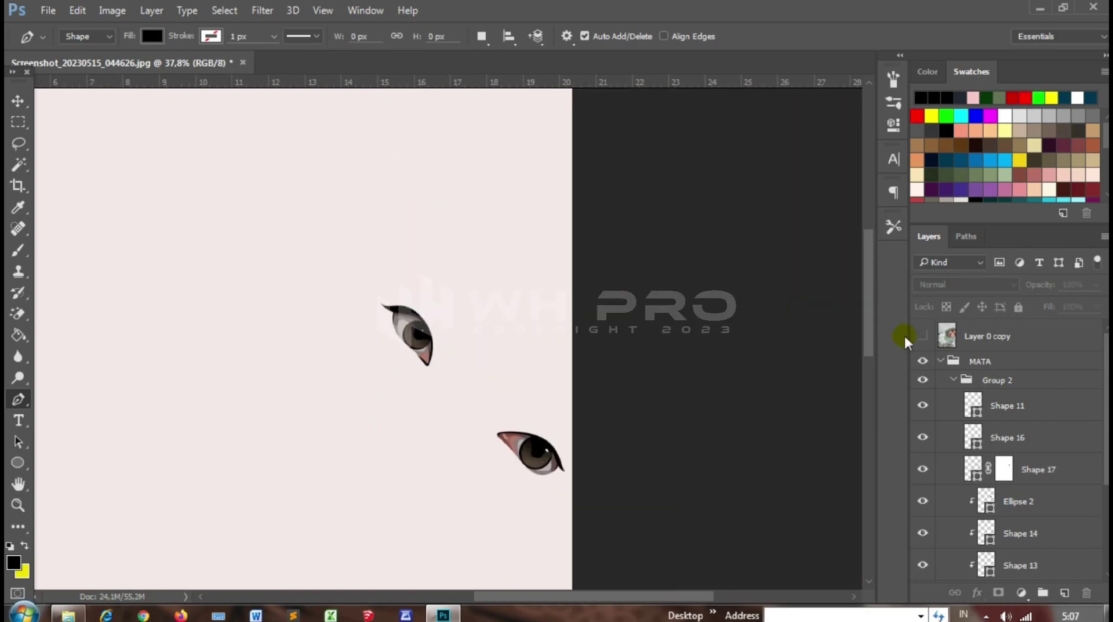
scroll(986, 441, "down", 3)
left_click(923, 533)
scroll(356, 162, "up", 2)
scroll(517, 256, "up", 4)
scroll(496, 283, "down", 2)
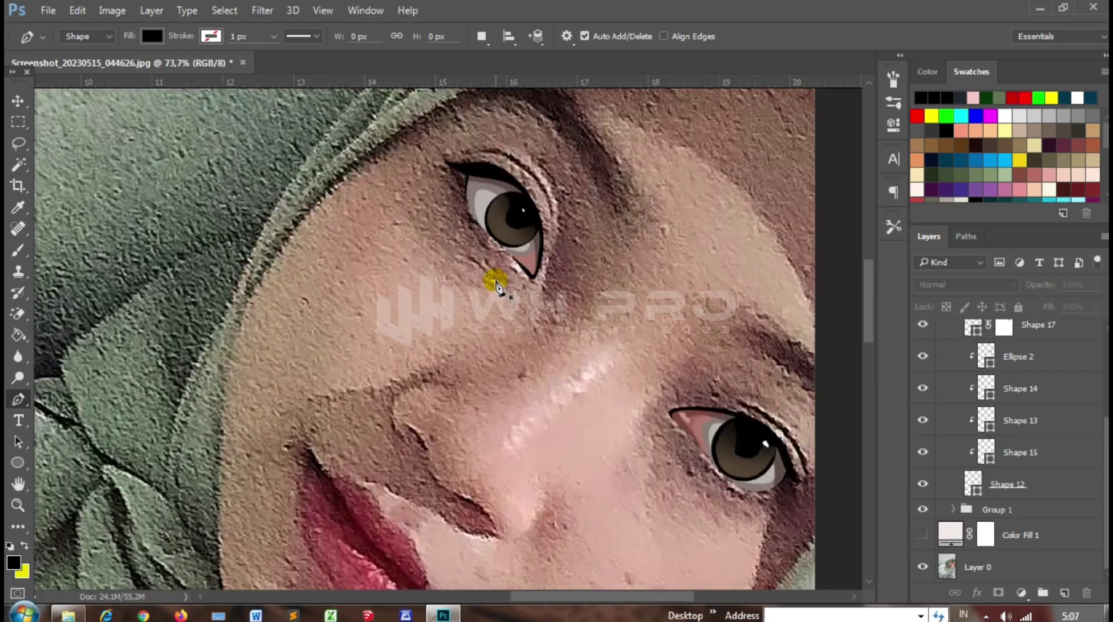
left_click(923, 534)
scroll(522, 250, "up", 5)
scroll(964, 356, "up", 5)
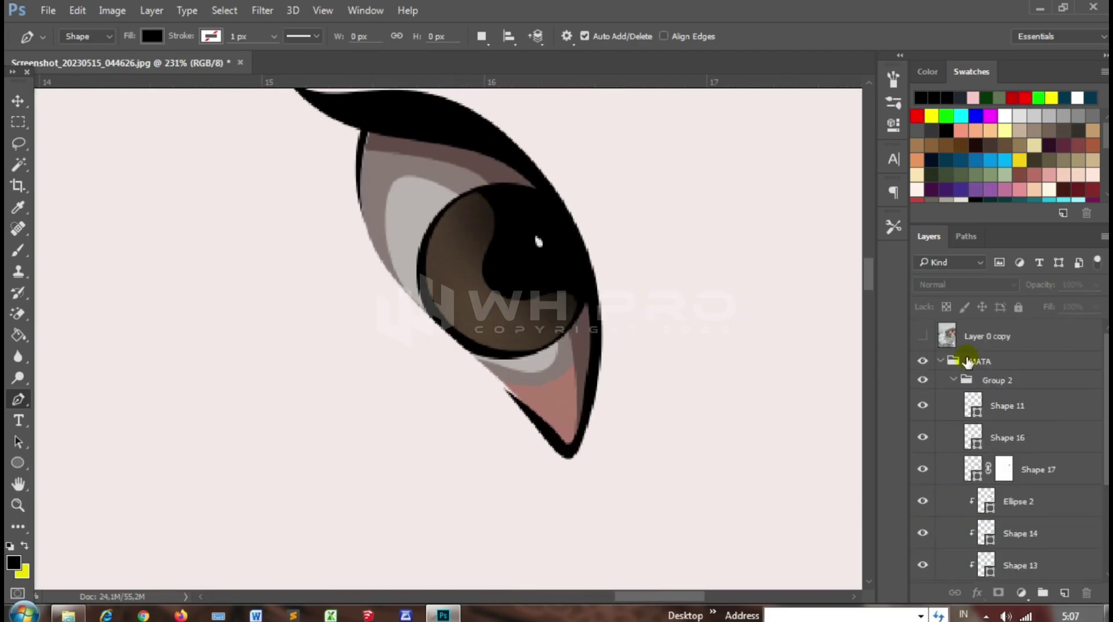
left_click(923, 336)
scroll(472, 373, "down", 2)
scroll(472, 373, "up", 4)
On a new layer, draw a curved shading shape in the eye's lower corner
left_click(1065, 592)
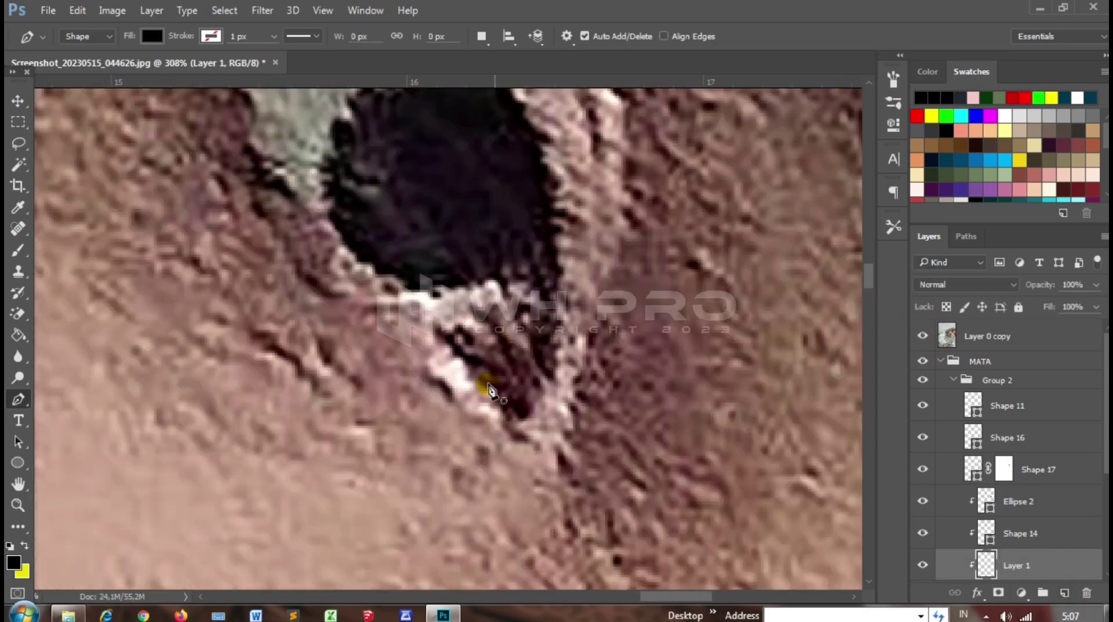
left_click(406, 300)
left_click_drag(500, 343, 513, 378)
left_click_drag(549, 270, 630, 203)
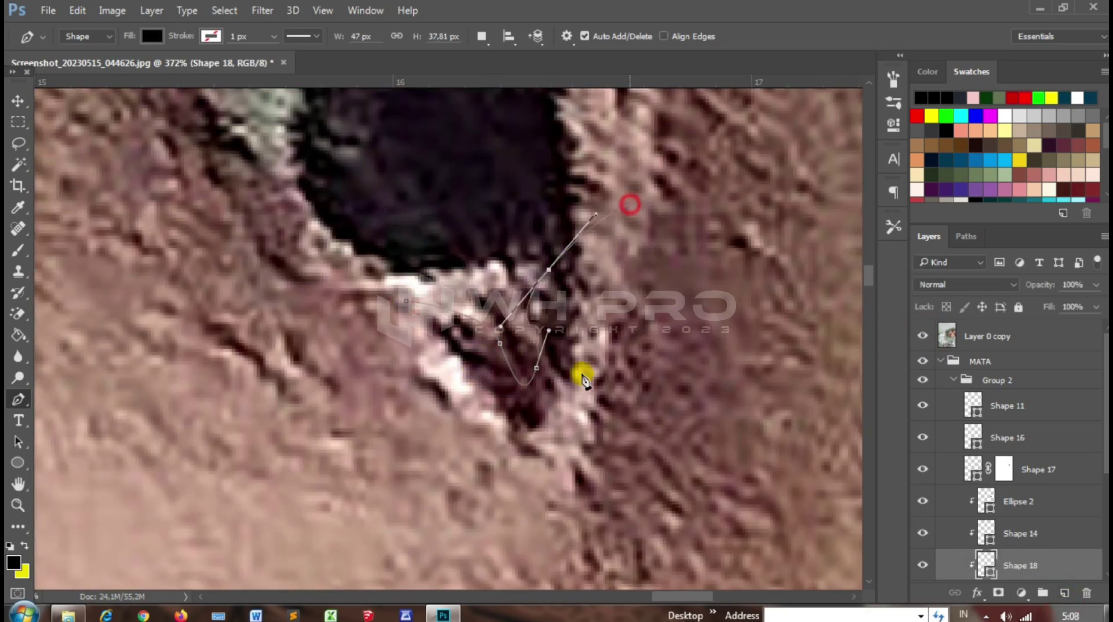
left_click_drag(558, 473, 514, 475)
left_click(922, 335)
Fill the corner shading shape with a red-brown sampled from the eye
double_click(986, 564)
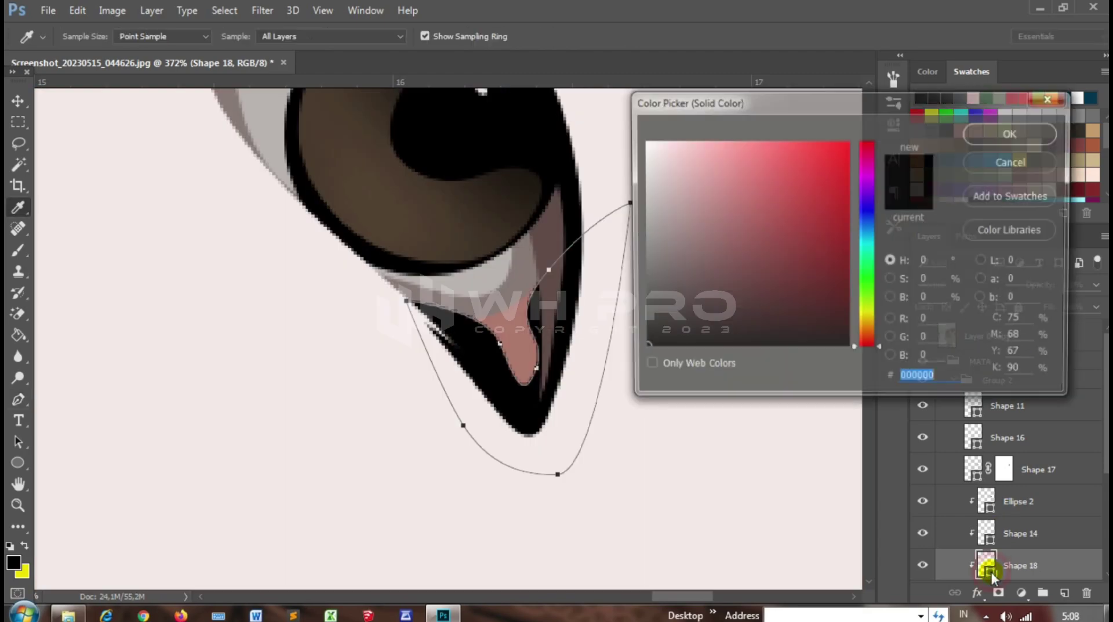
left_click(720, 239)
left_click(751, 270)
left_click(1013, 133)
left_click(1008, 405)
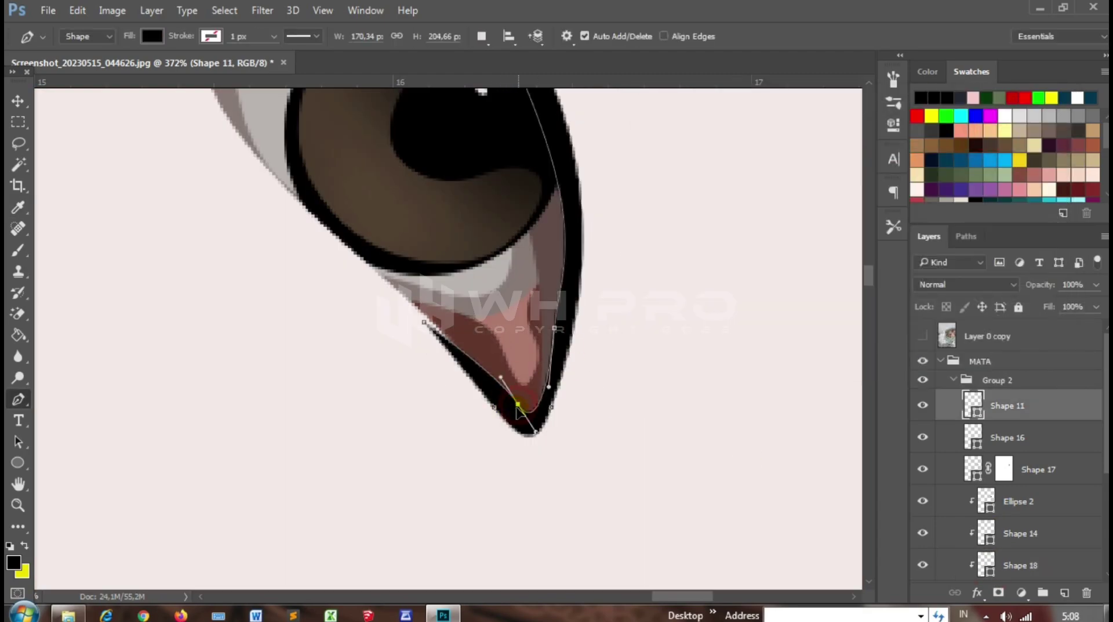
left_click(502, 348, "ctrl")
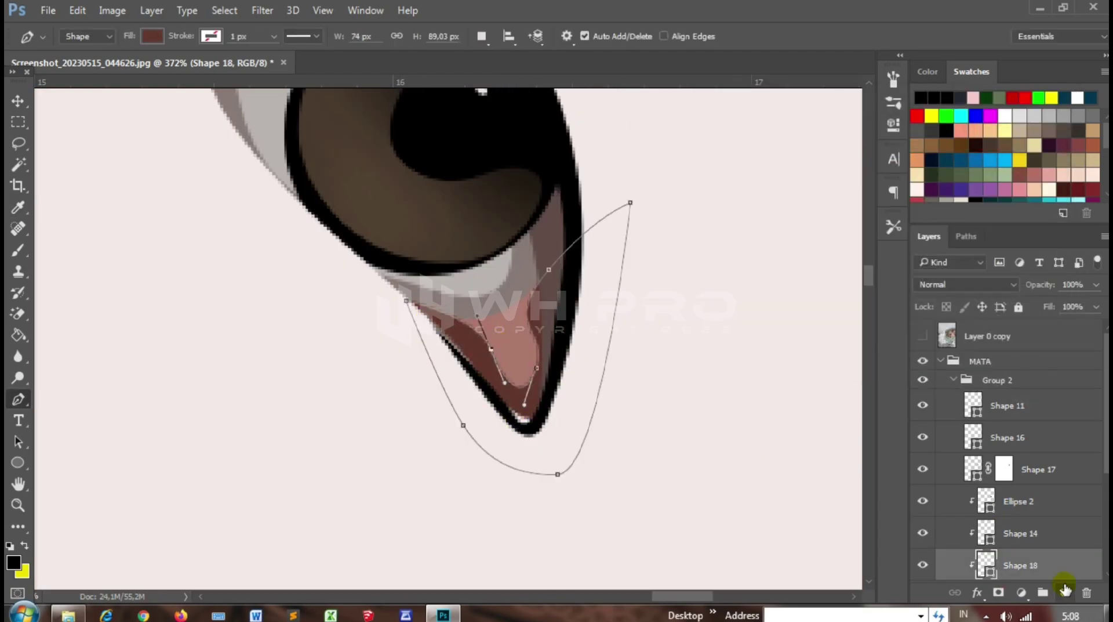
Draw a second curved shading shape in the eye corner on a fresh layer
left_click(1066, 589)
left_click(585, 154)
left_click(585, 413)
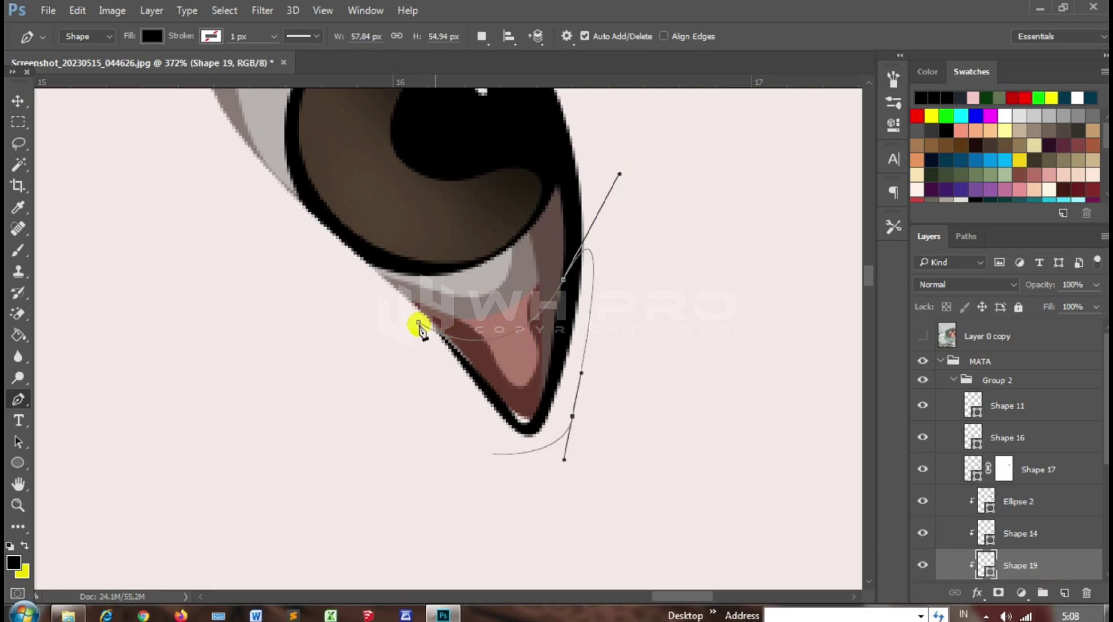
left_click_drag(499, 465, 481, 465)
left_click_drag(497, 316, 393, 284)
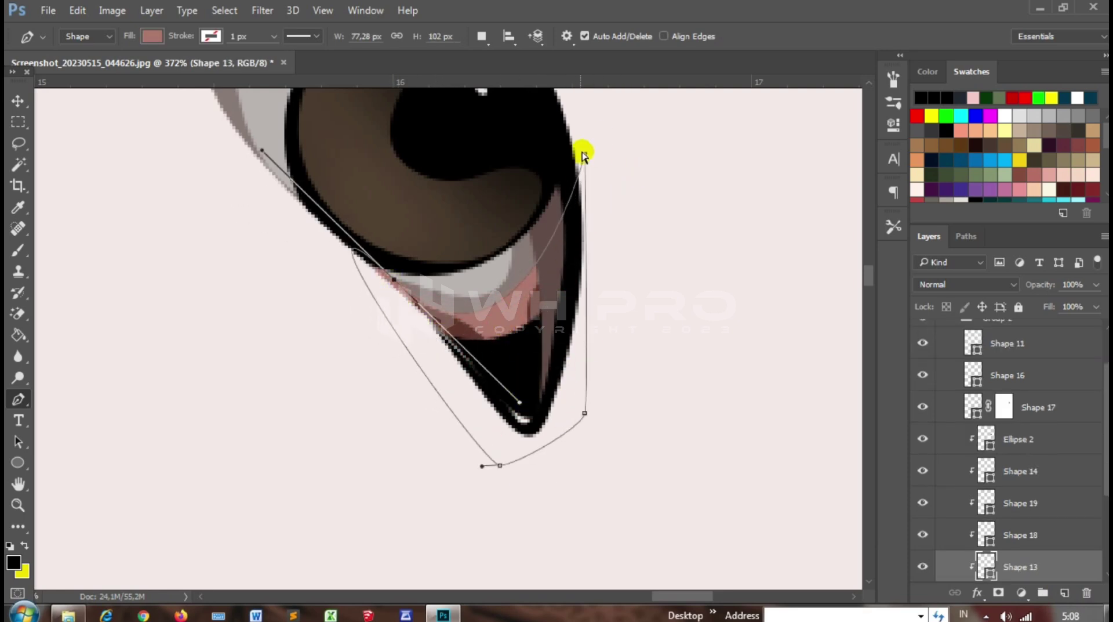
left_click_drag(584, 153, 574, 149)
Zoom in on the corner and give Shape 19 a dark reddish fill
scroll(525, 363, "down", 1)
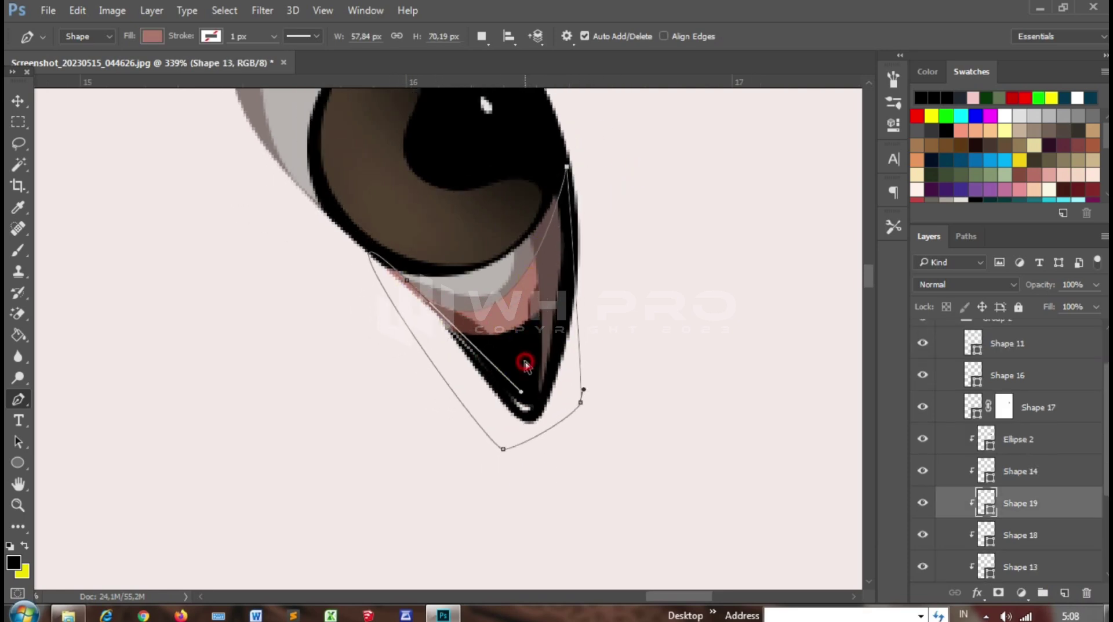
left_click(1004, 480)
scroll(517, 427, "up", 3)
scroll(406, 255, "down", 3)
key("alt+bracketleft")
scroll(365, 191, "up", 5)
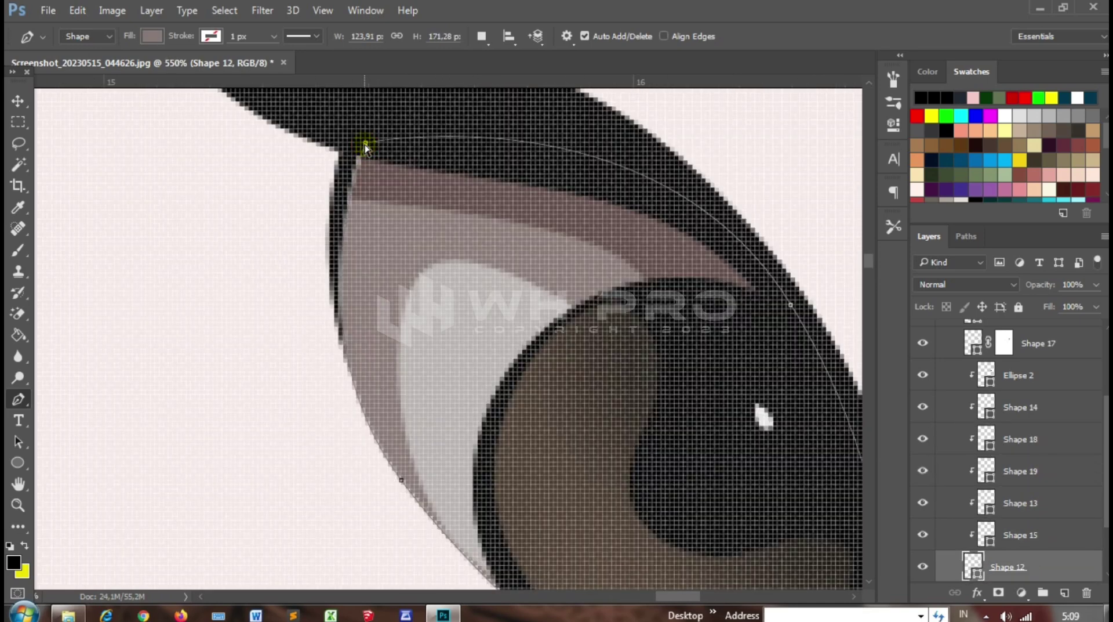
scroll(464, 319, "down", 5)
scroll(522, 406, "up", 3)
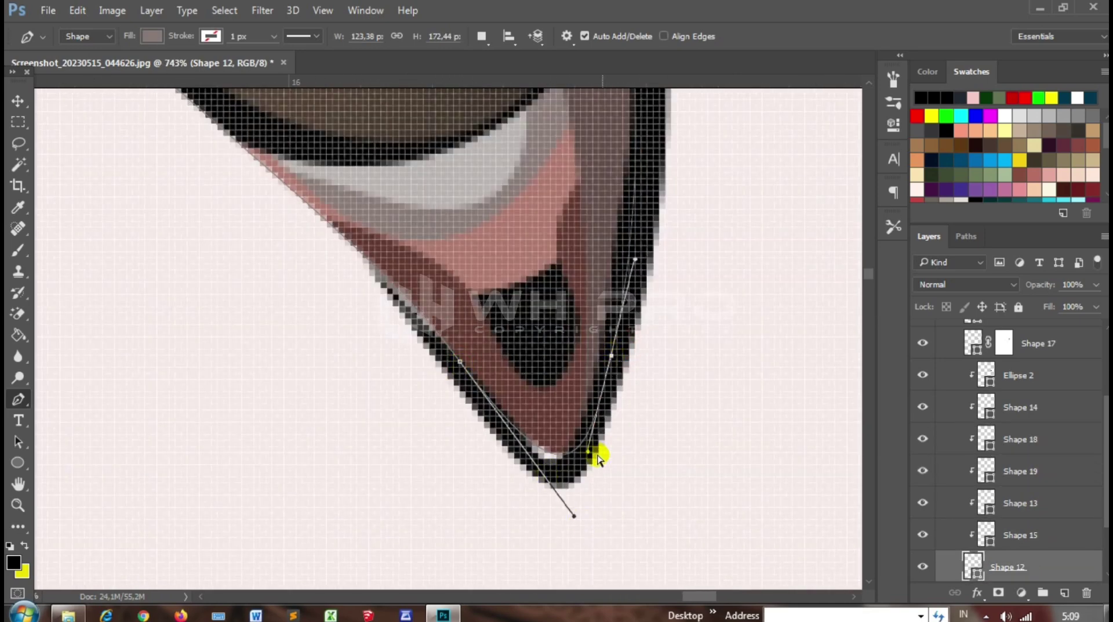
left_click(512, 298, "ctrl")
double_click(986, 470)
left_click(527, 246)
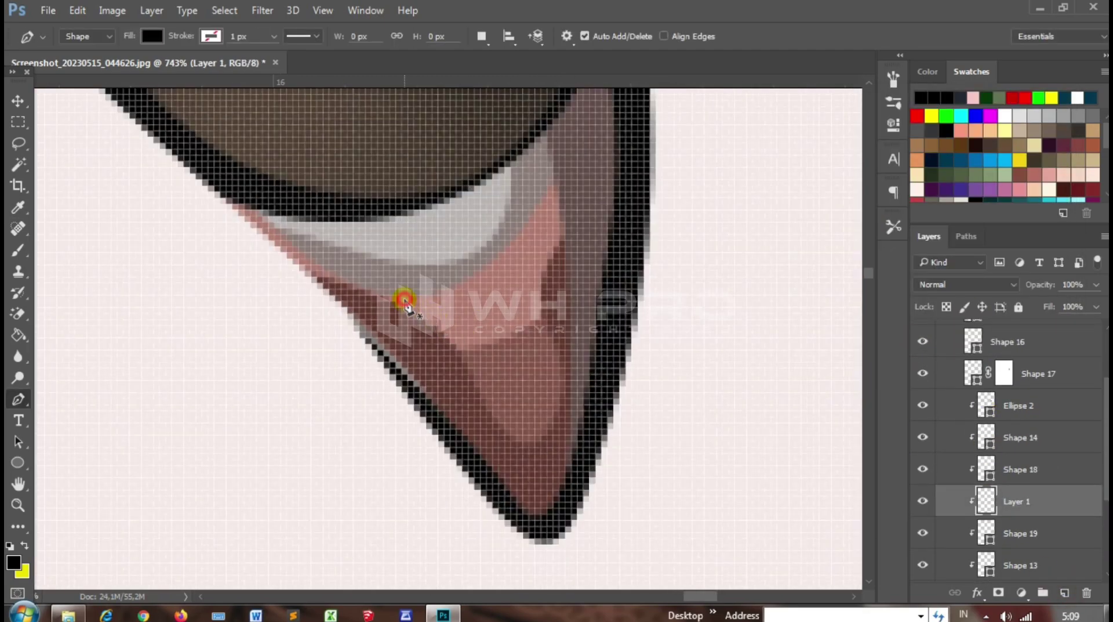
Add a small light pink highlight shape in the eye corner
left_click(404, 300)
left_click_drag(474, 339, 491, 372)
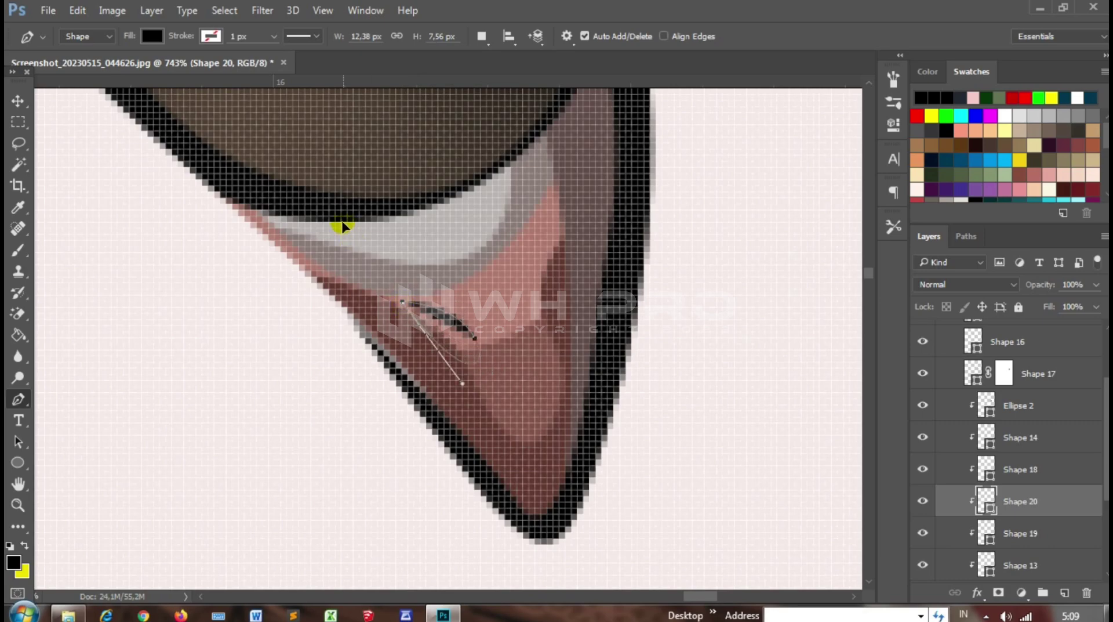
double_click(986, 501)
left_click(701, 176)
left_click(1008, 131)
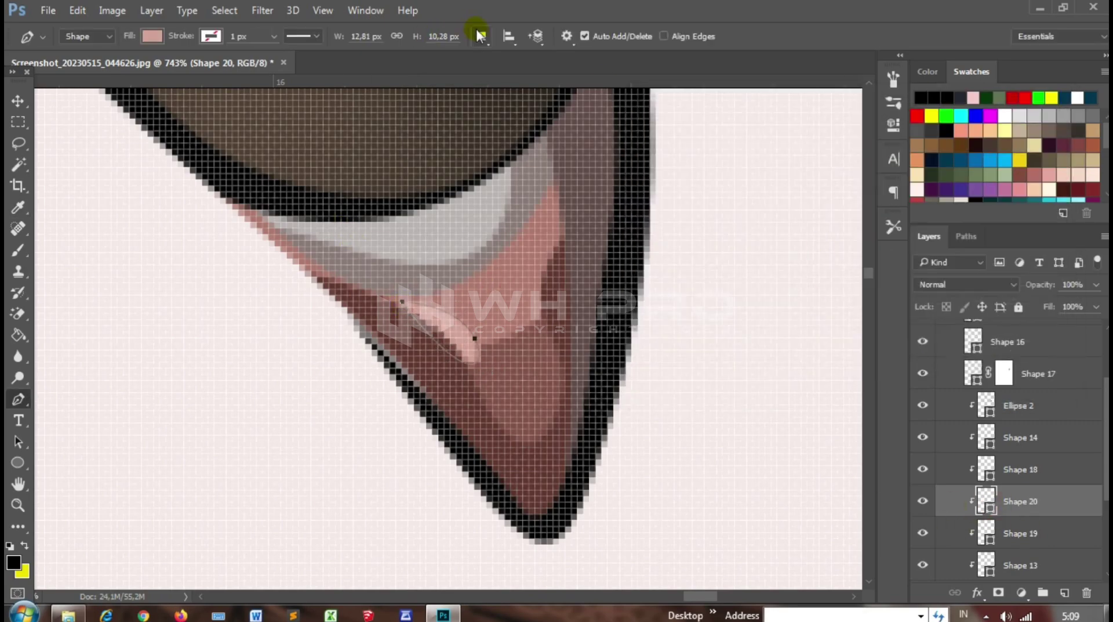
left_click(504, 283)
Compare the finished eye with the photo, then collapse the MATA group
scroll(509, 290, "down", 5)
scroll(343, 287, "down", 5)
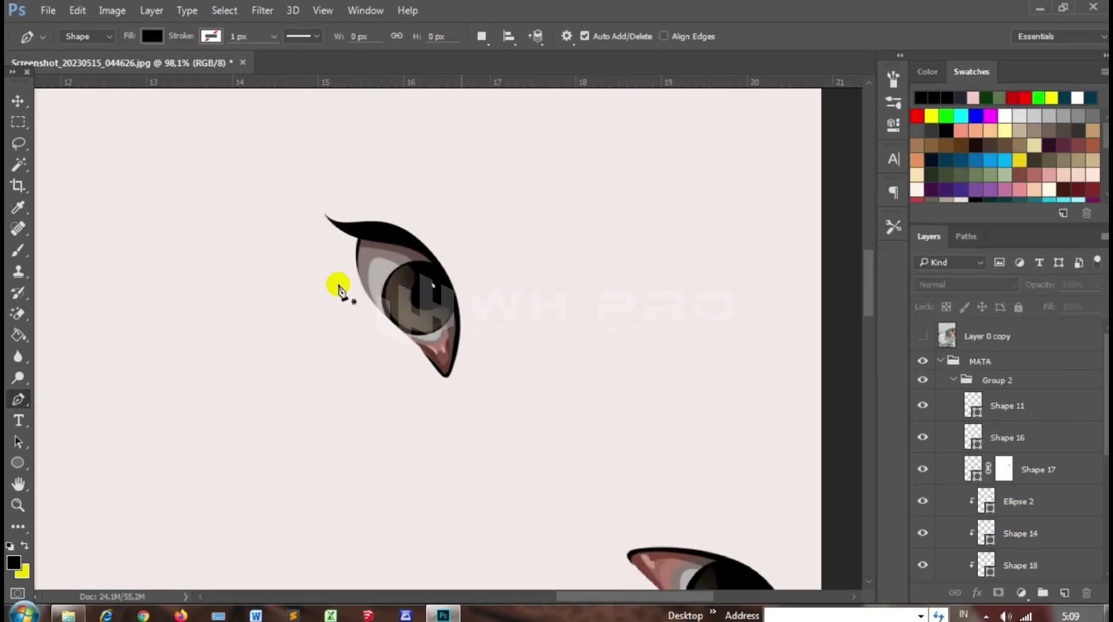
key("ctrl+comma")
key("ctrl+comma")
key("ctrl+comma")
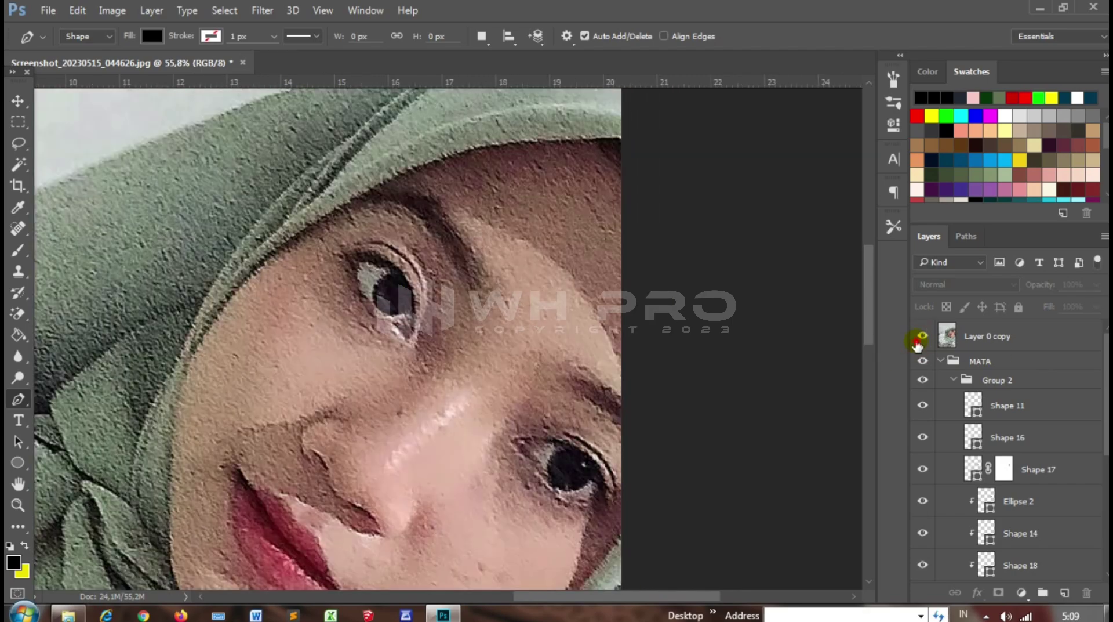
key("ctrl+comma")
key("ctrl+comma")
scroll(454, 250, "down", 3)
left_click(940, 360)
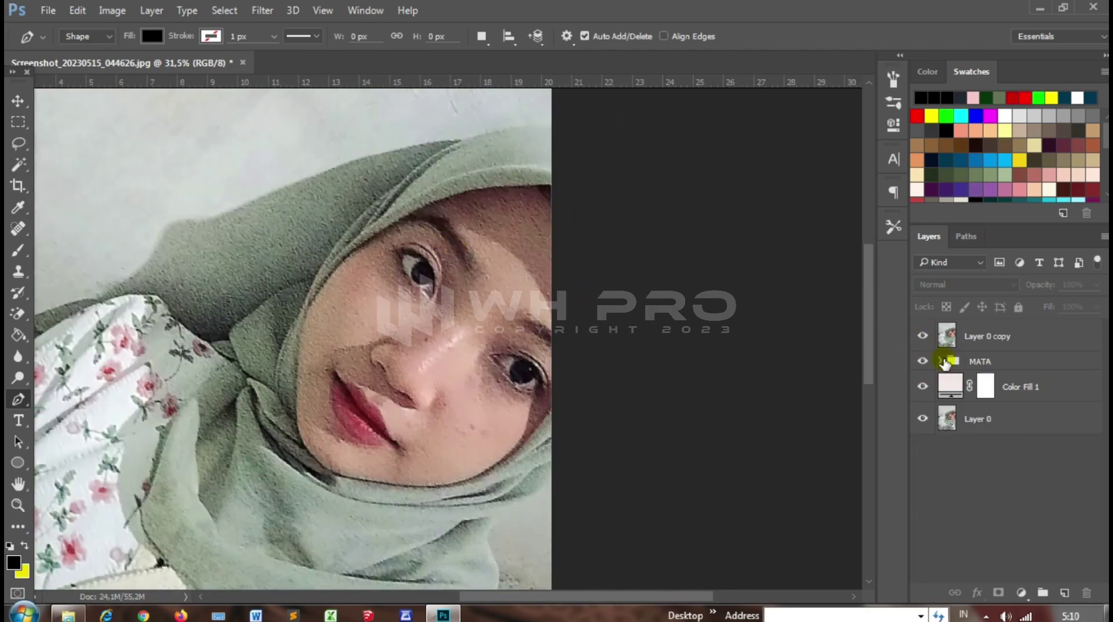
Begin tracing the face outline with Pen points along the cap edge
scroll(548, 400, "up", 2)
left_click(922, 335)
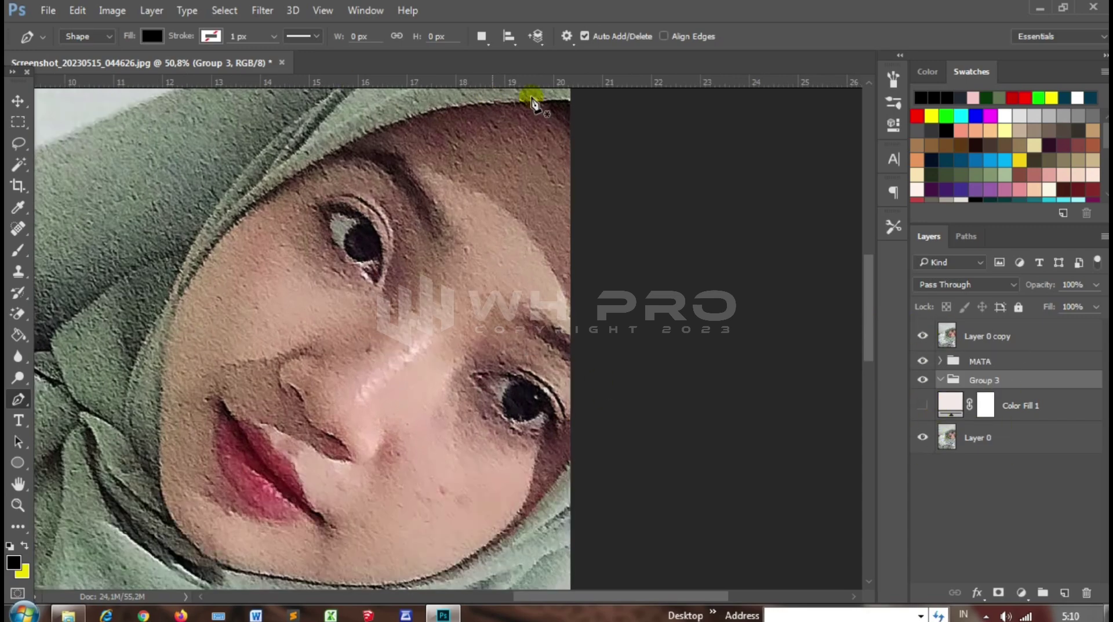
scroll(539, 93, "up", 5)
left_click(650, 179)
scroll(584, 196, "down", 1)
left_click(506, 183)
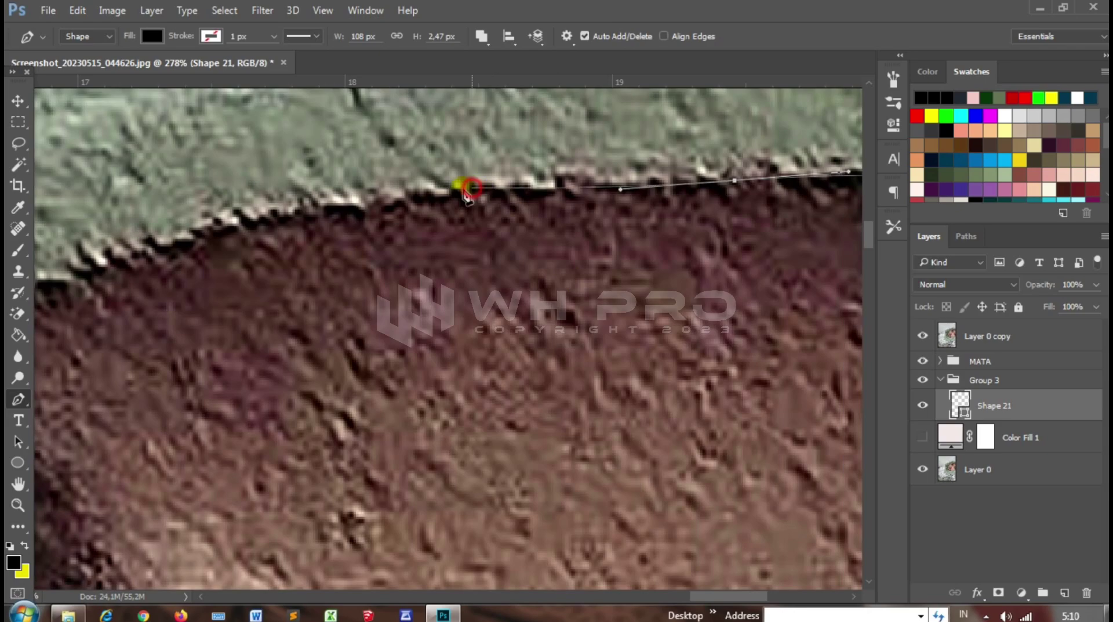
scroll(469, 194, "down", 2)
scroll(410, 291, "down", 1)
left_click(498, 202)
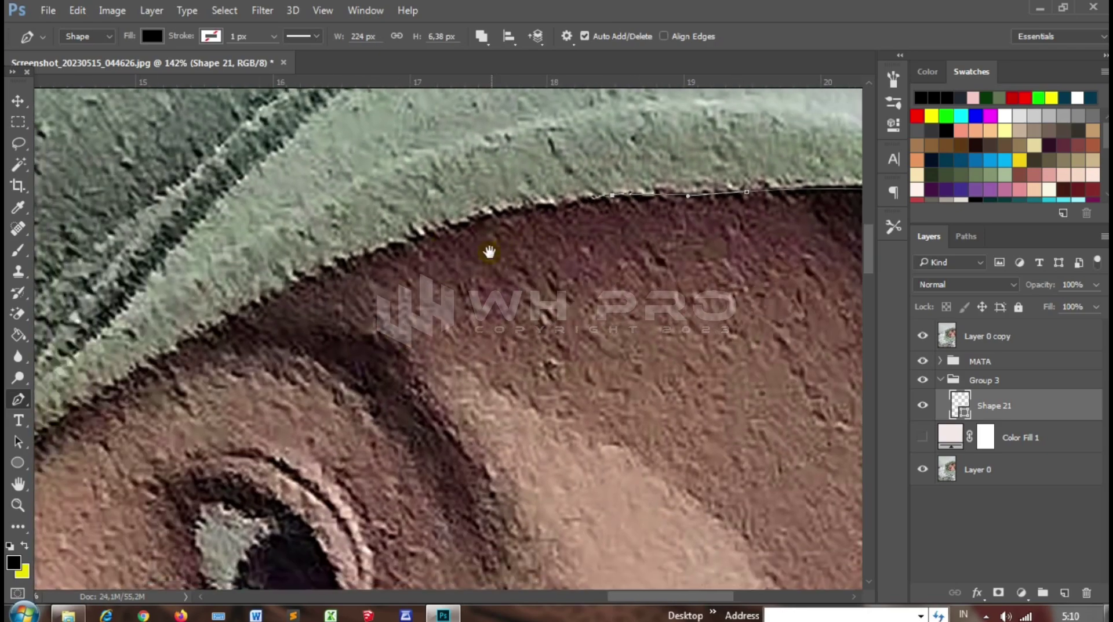
left_click(397, 242)
left_click(296, 282)
Continue the face outline down the cap edge, cheek and jaw
scroll(336, 314, "down", 2)
scroll(336, 314, "left", 3)
left_click(208, 292)
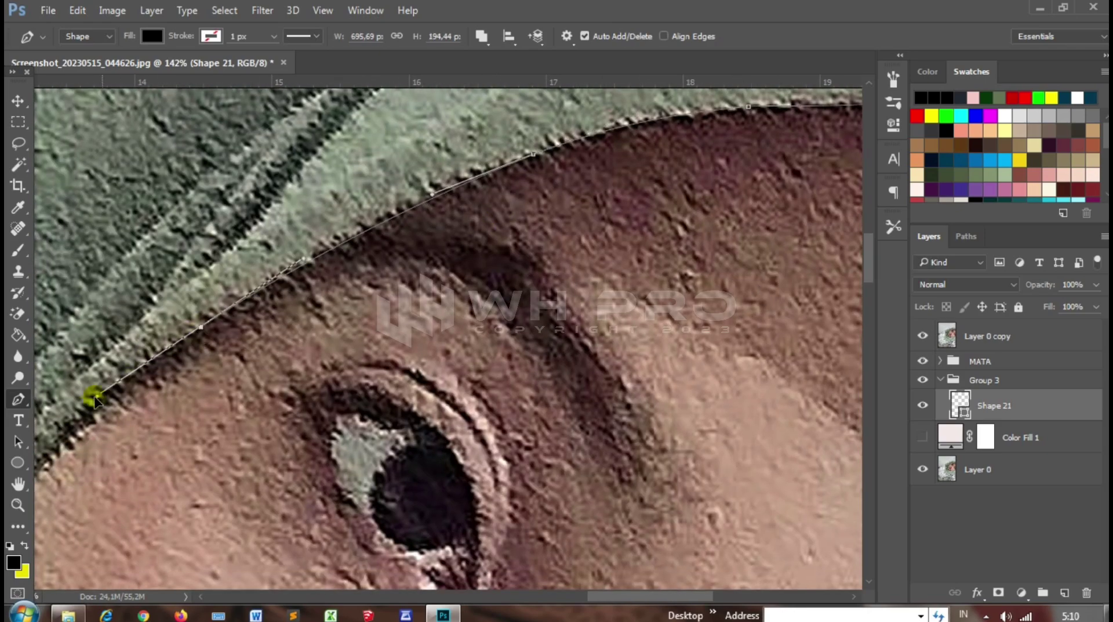
left_click(126, 344)
scroll(423, 244, "left", 5)
scroll(422, 244, "down", 1)
left_click(246, 444)
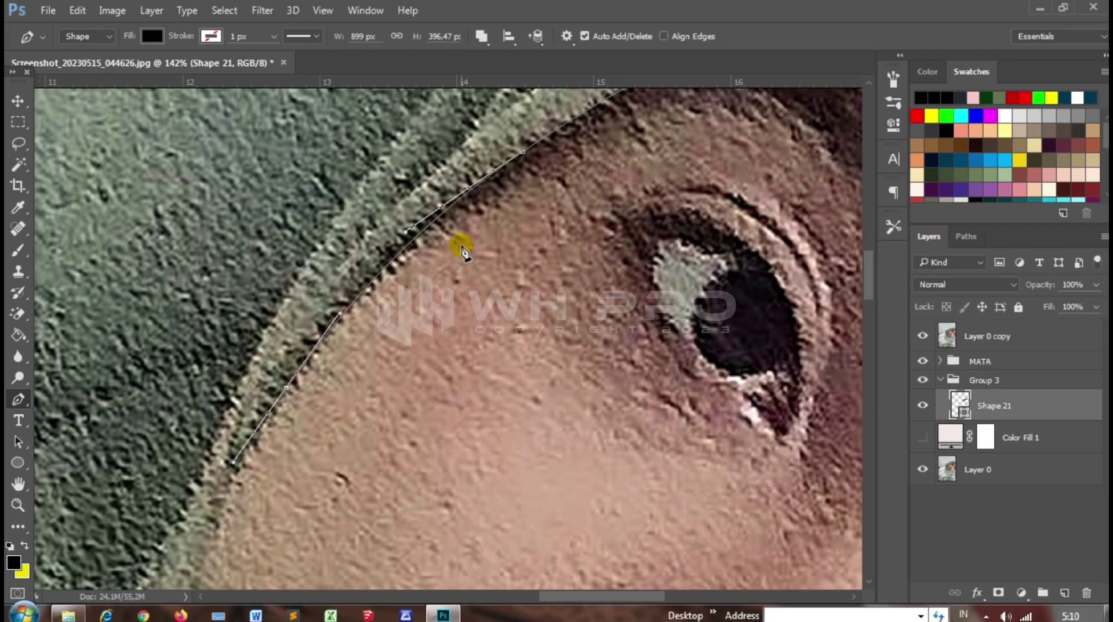
scroll(459, 241, "down", 4)
scroll(390, 301, "up", 3)
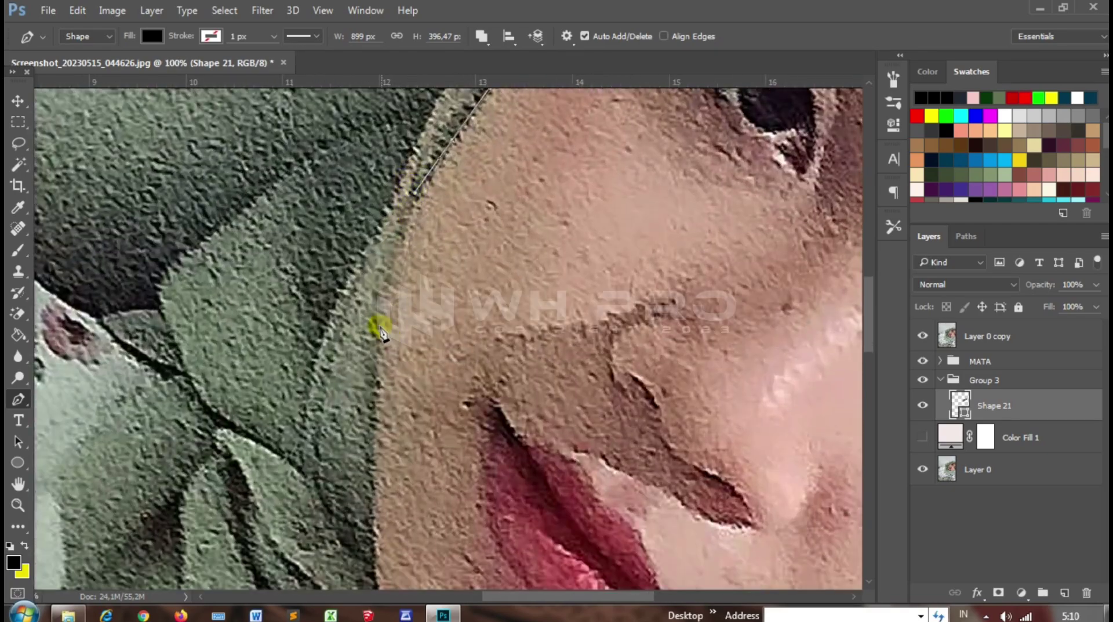
left_click(372, 383)
scroll(406, 365, "down", 2)
scroll(406, 365, "left", 2)
left_click(421, 406)
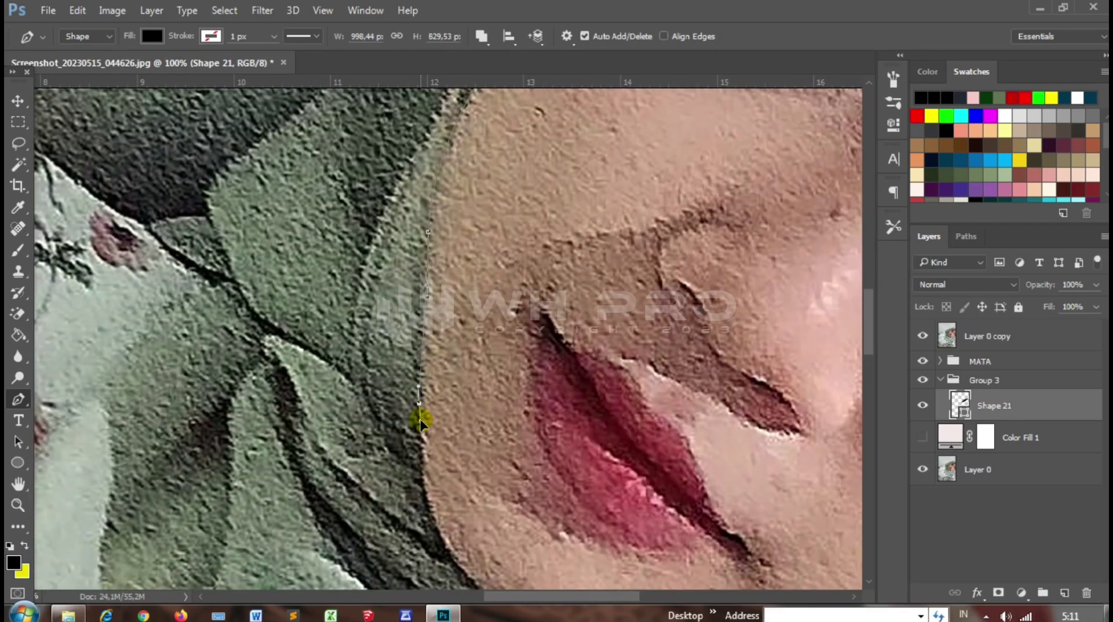
Trace the chin and right jaw edge to complete the face shape
left_click_drag(421, 408, 367, 227)
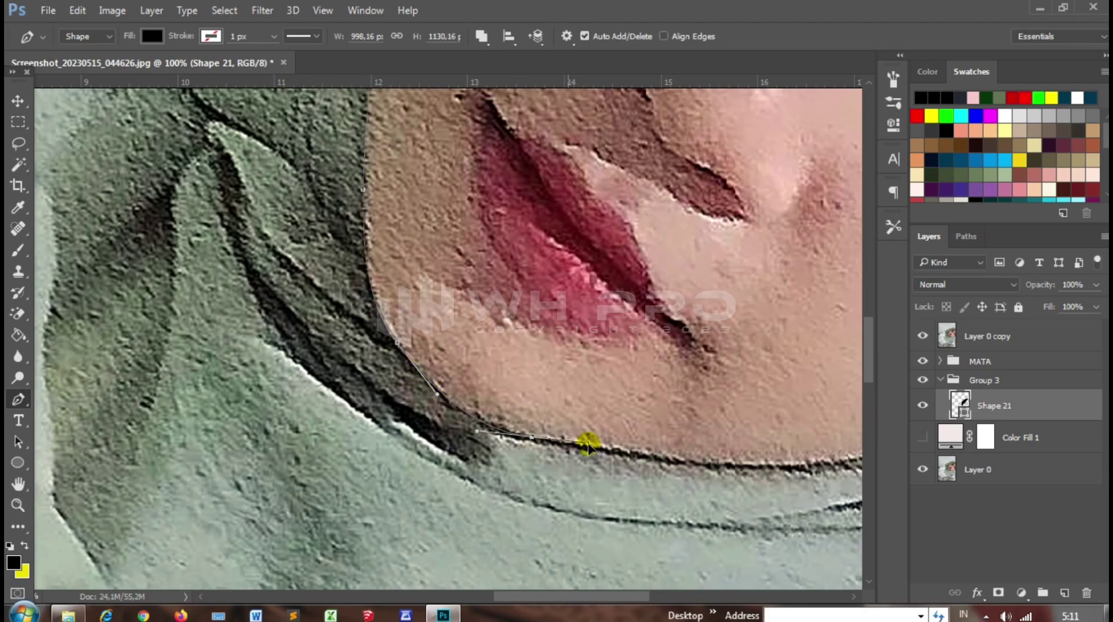
left_click(606, 464)
scroll(606, 464, "up", 2)
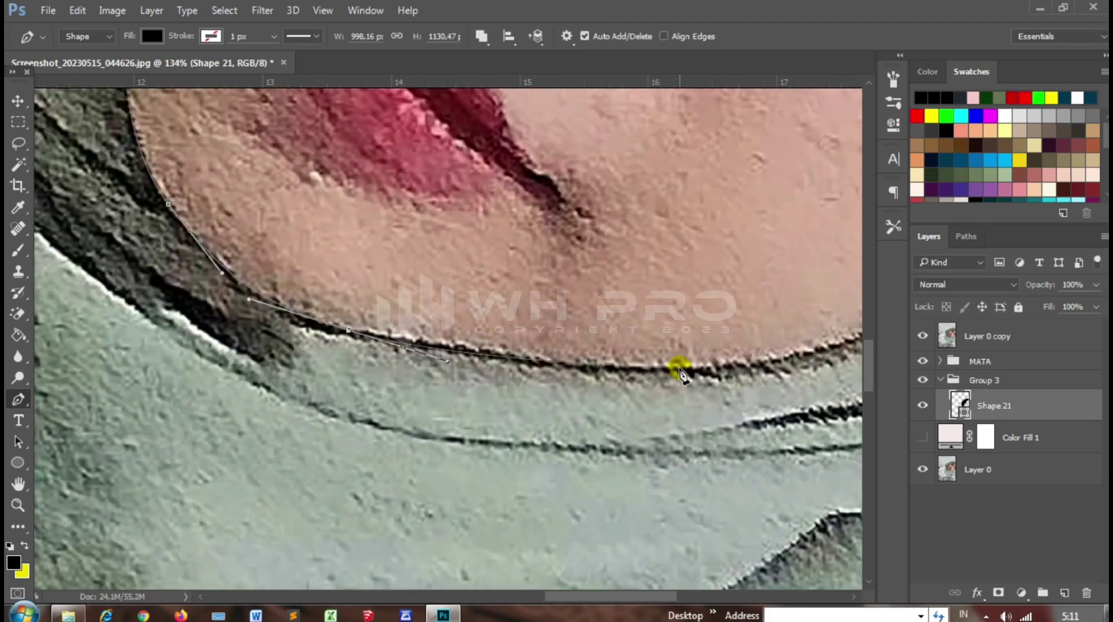
left_click(535, 358)
left_click(327, 319)
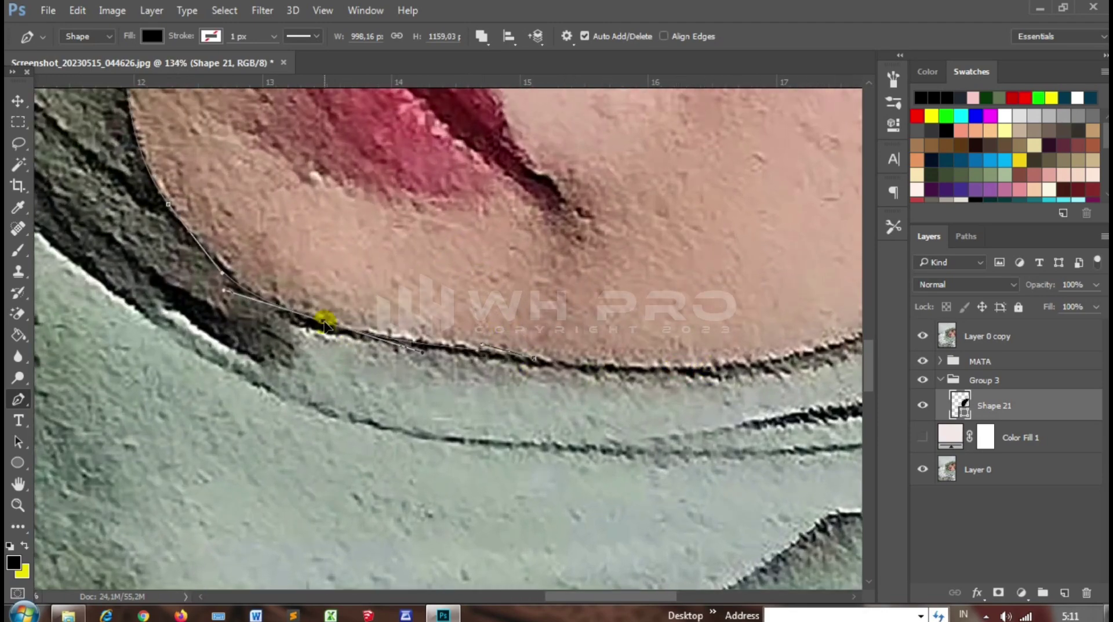
left_click_drag(817, 378, 551, 400)
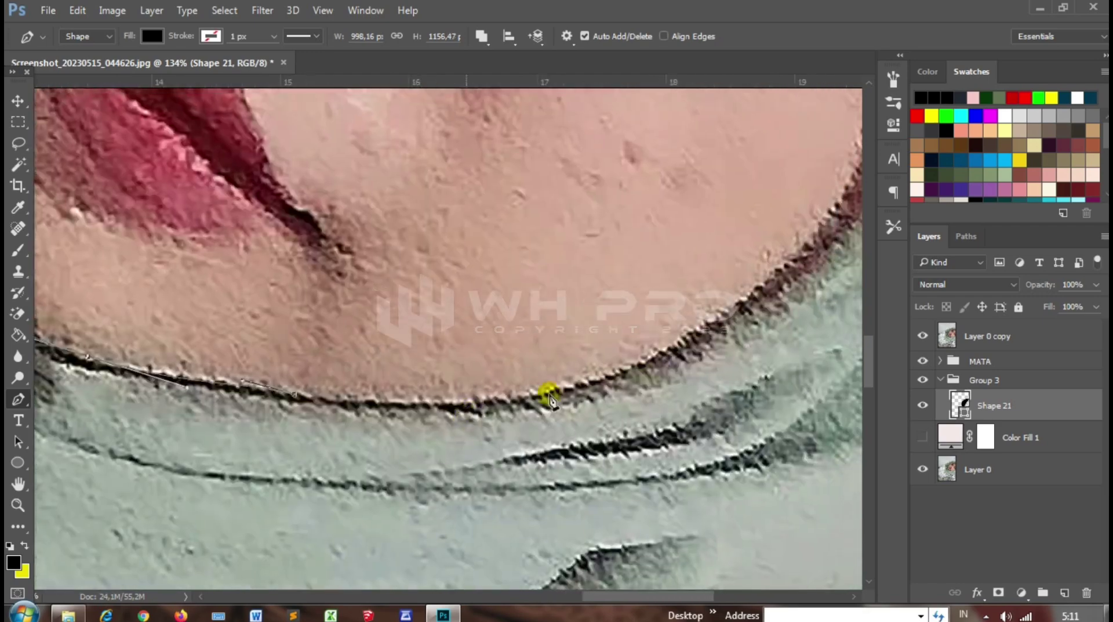
left_click(757, 304)
scroll(601, 350, "down", 2)
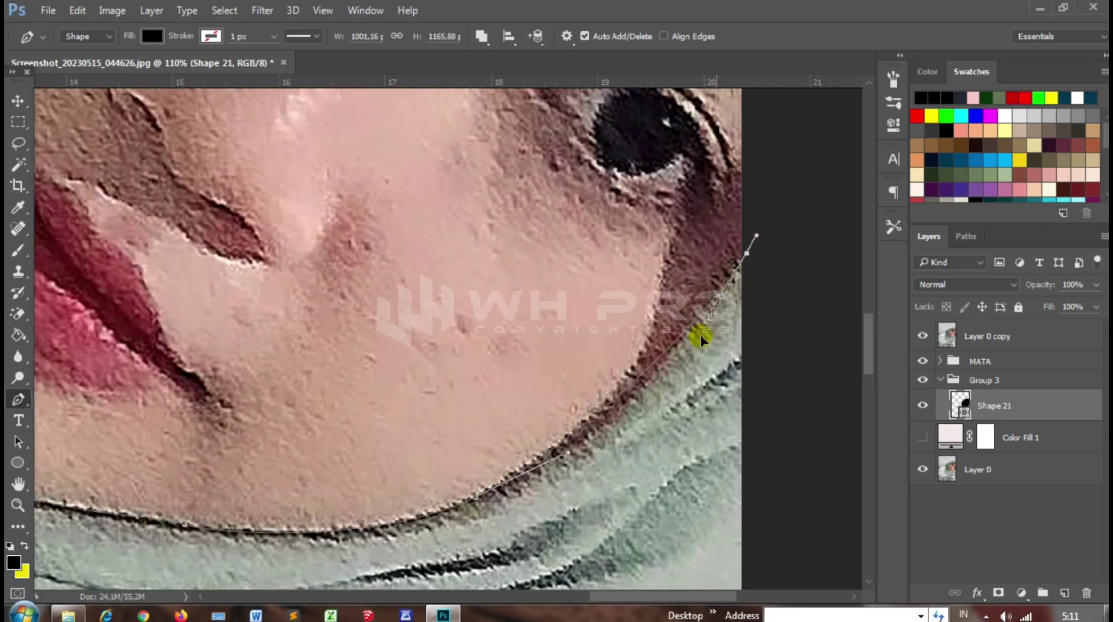
scroll(626, 422, "down", 5)
Fill Shape 21 with a peach skin tone sampled in the Color Picker
left_click(922, 343)
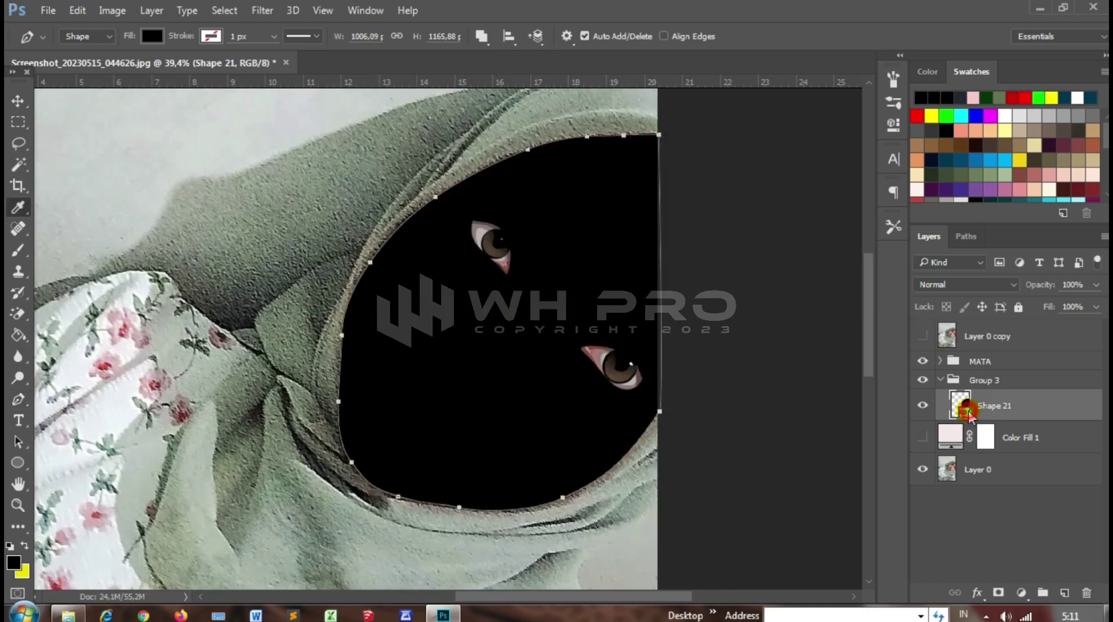
double_click(960, 405)
left_click_drag(917, 116, 851, 120)
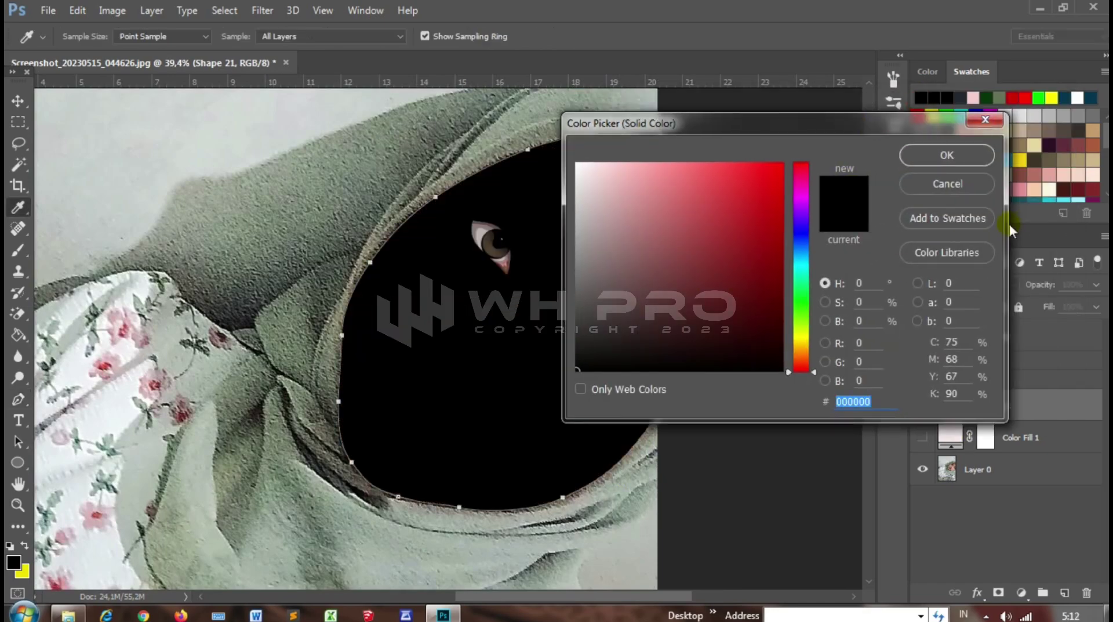
left_click(1065, 174)
key("Return")
Show Layer 0 copy again and start a nose path on a new layer
left_click(922, 335)
left_click(1065, 592)
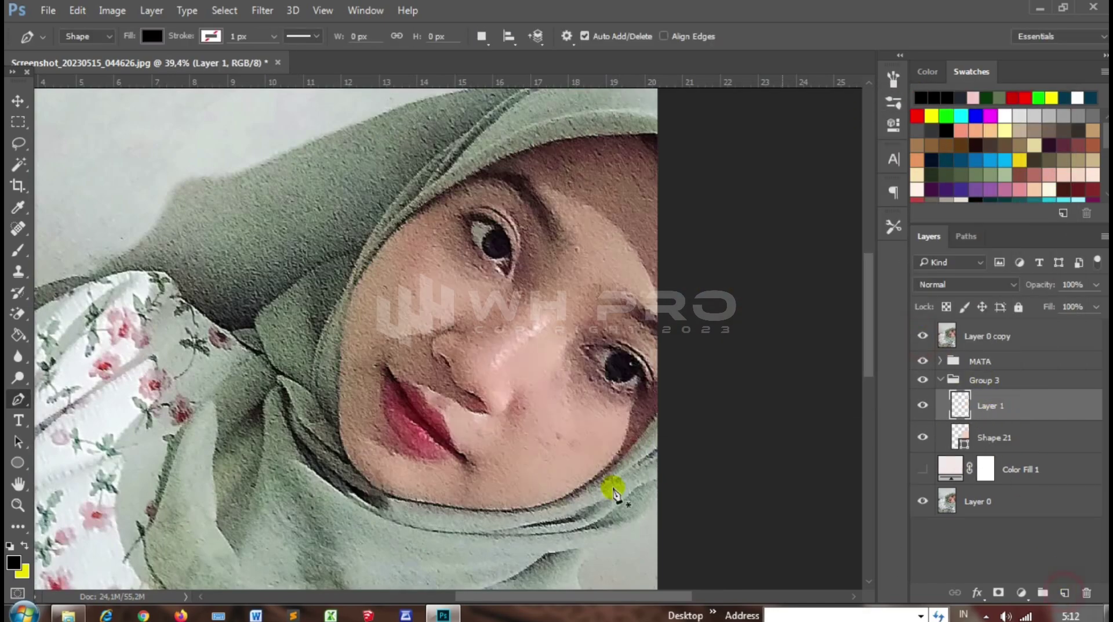
scroll(447, 274, "up", 6)
scroll(445, 258, "up", 3)
left_click(419, 243)
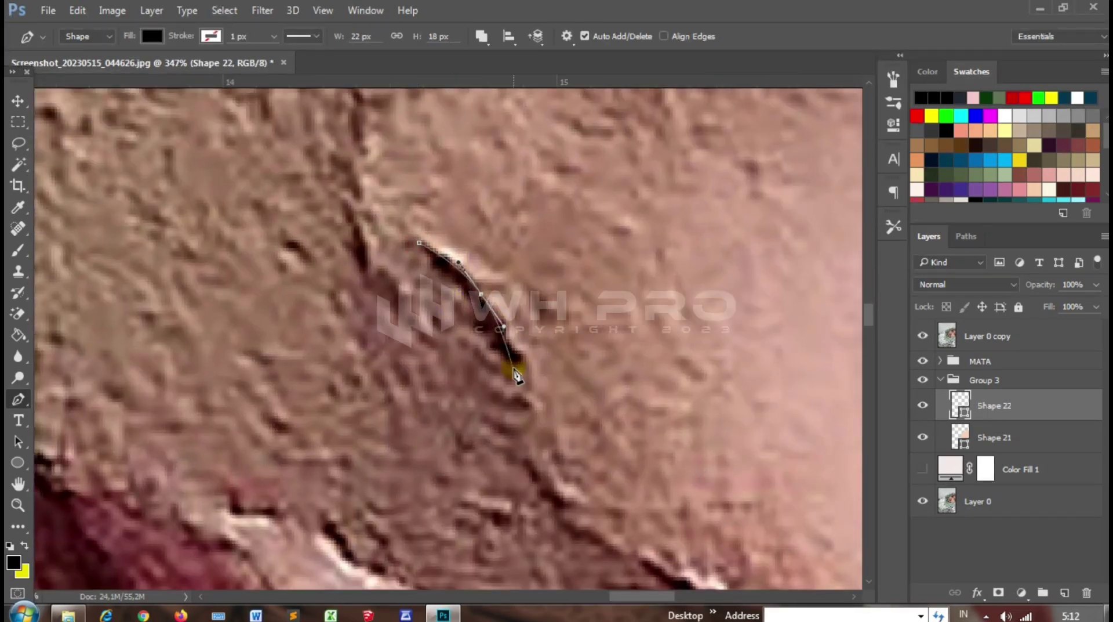
Set the shape fill to dark brown and trace the first nose crease
scroll(393, 225, "down", 3)
left_click(152, 36)
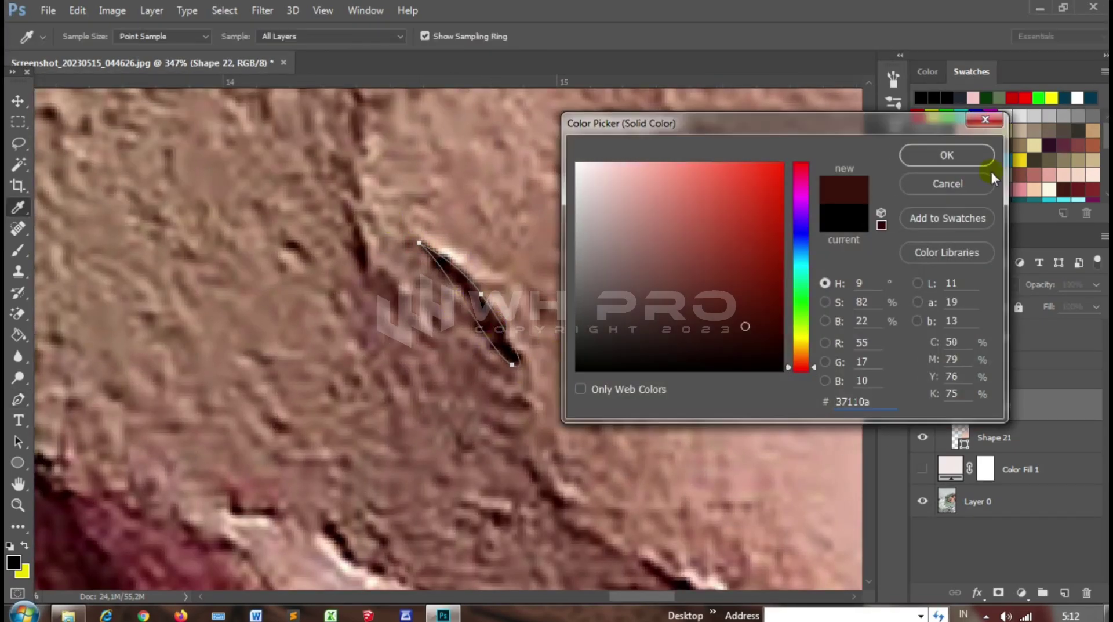
left_click(989, 154)
scroll(664, 460, "up", 5)
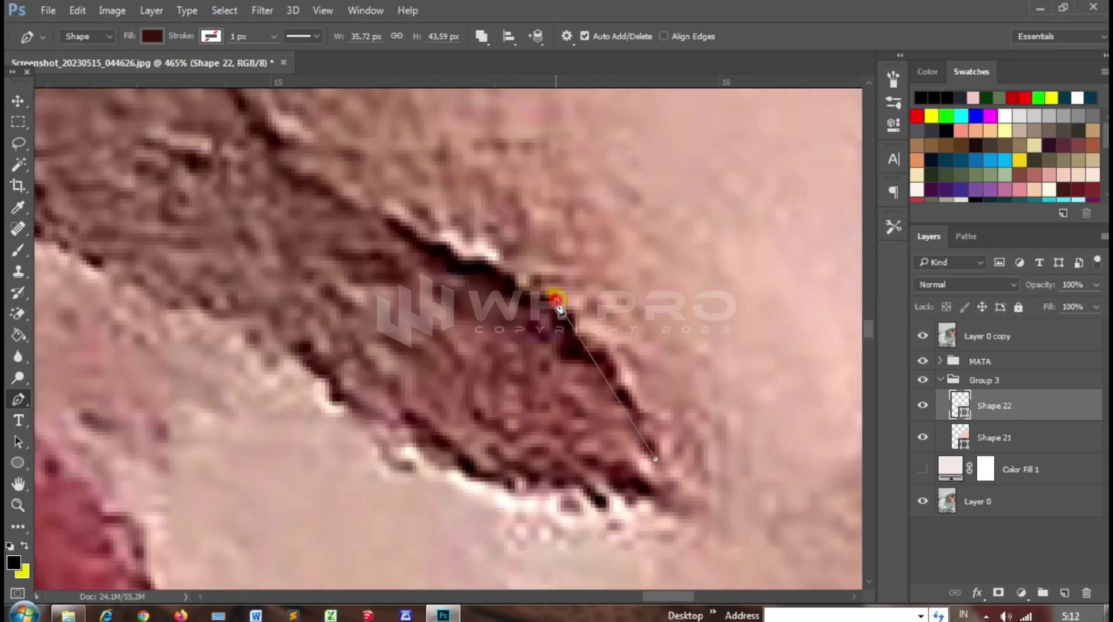
left_click_drag(557, 299, 504, 257)
left_click_drag(561, 306, 480, 237)
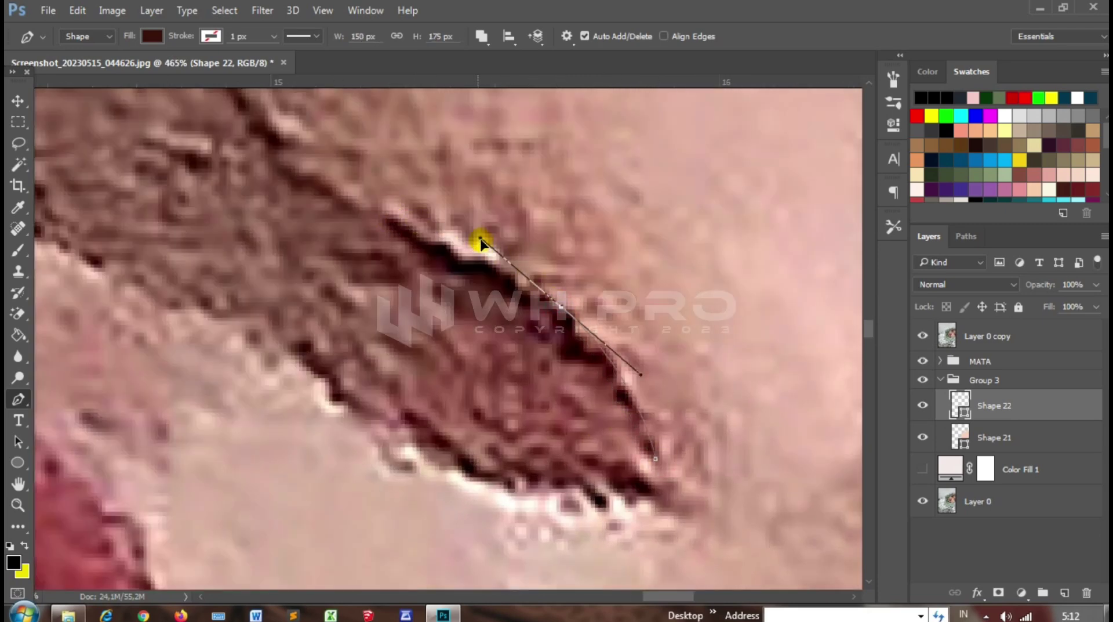
key("ctrl+z")
left_click_drag(516, 280, 386, 224)
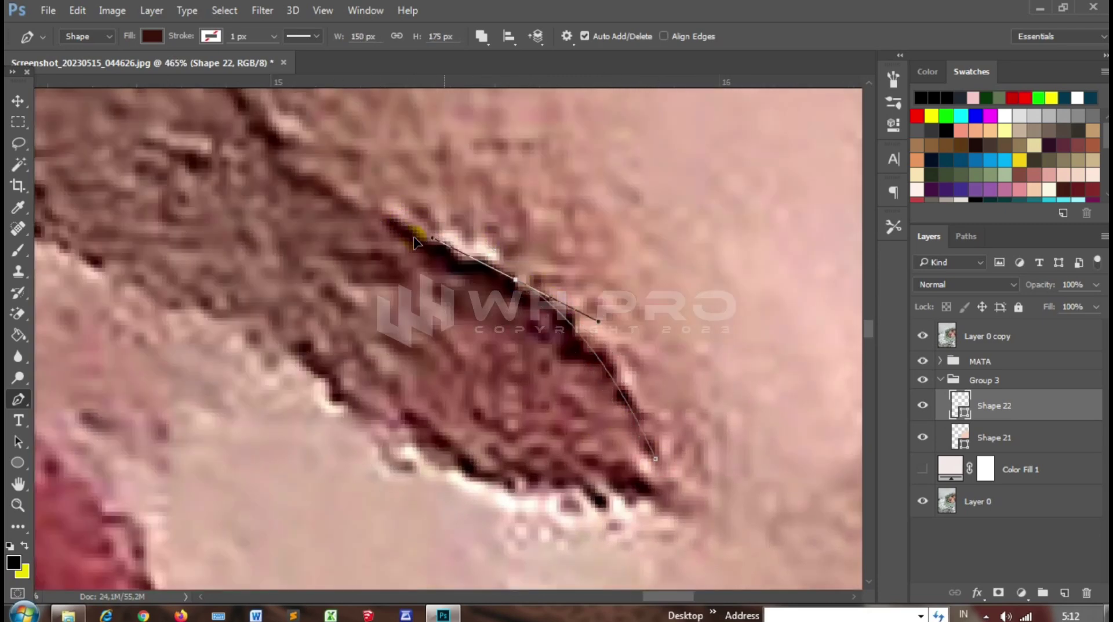
left_click(454, 275)
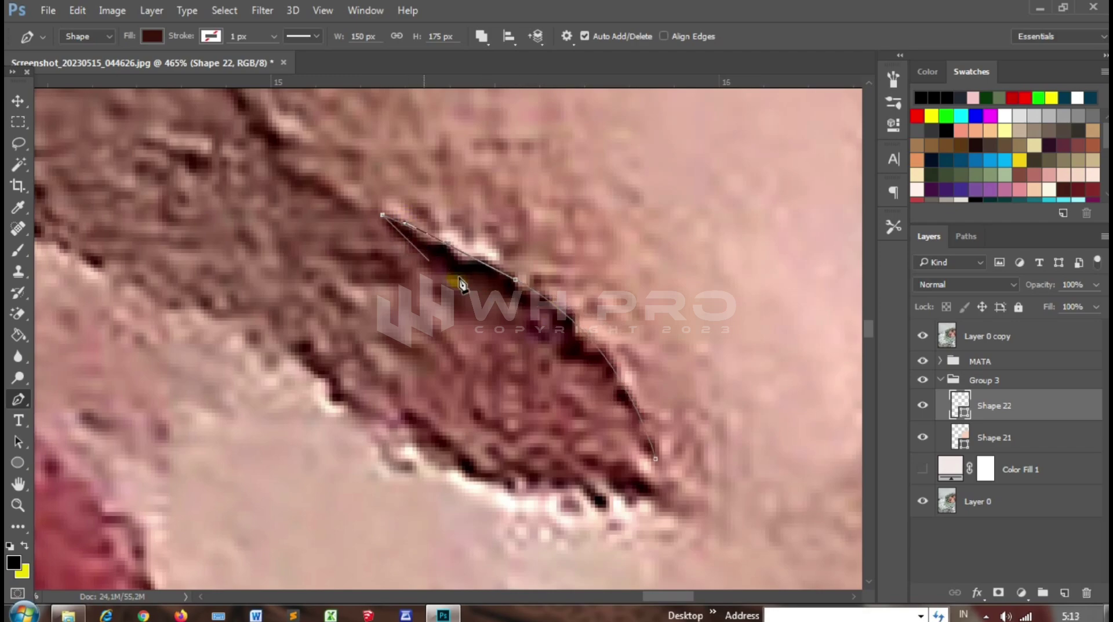
left_click(656, 460)
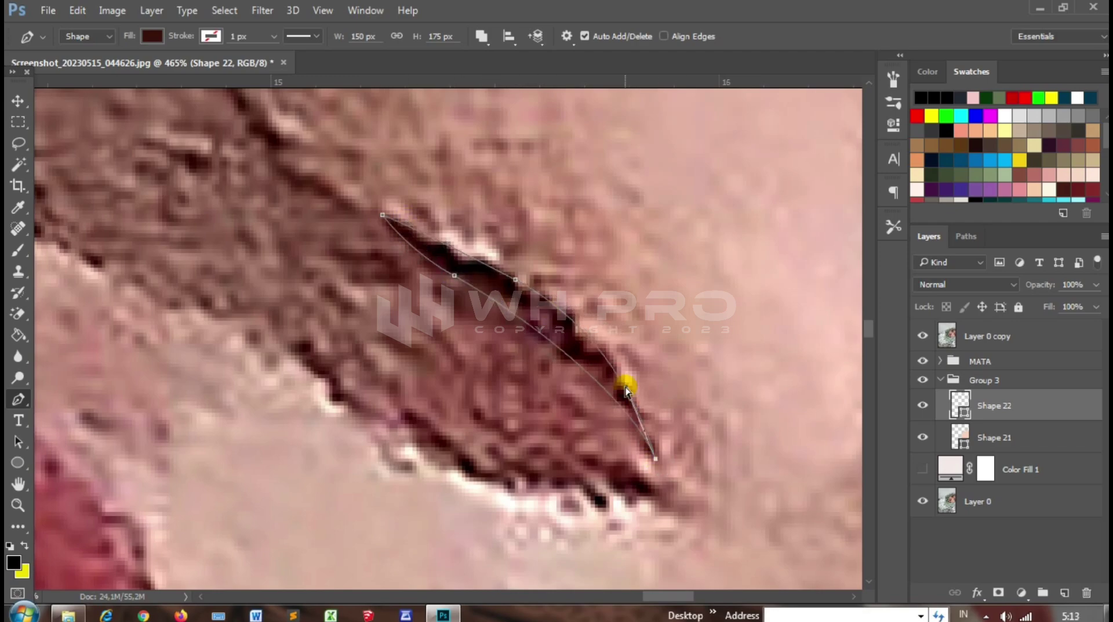
Extend the first nose stroke with a sharp turn and close its outline
scroll(537, 398, "down", 5)
scroll(551, 398, "up", 5)
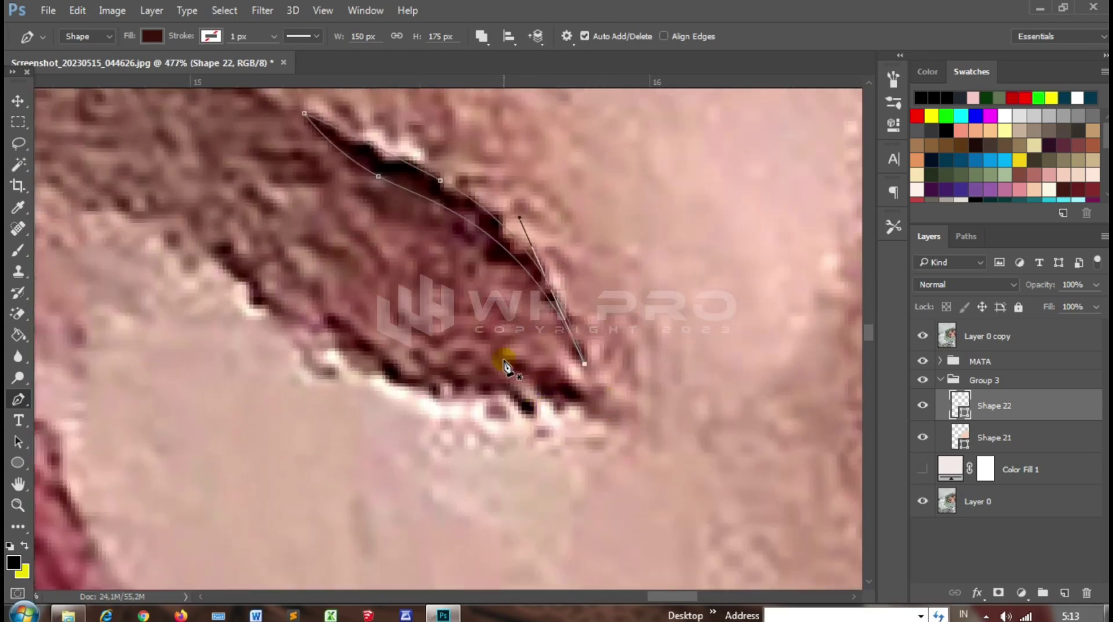
left_click_drag(631, 418, 685, 421)
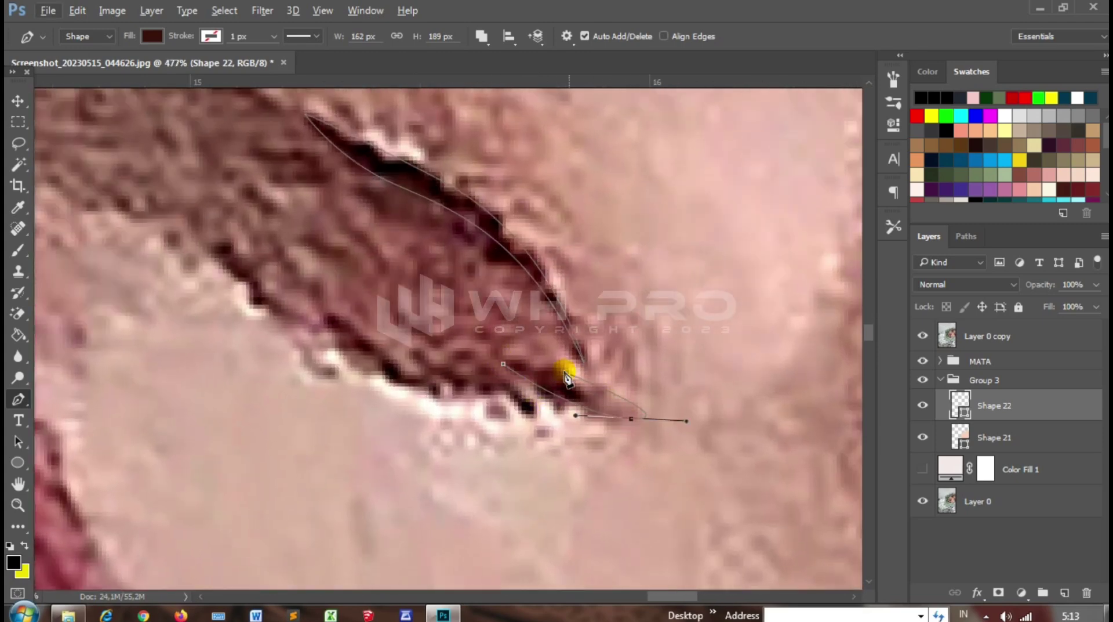
key("super")
left_click(584, 400)
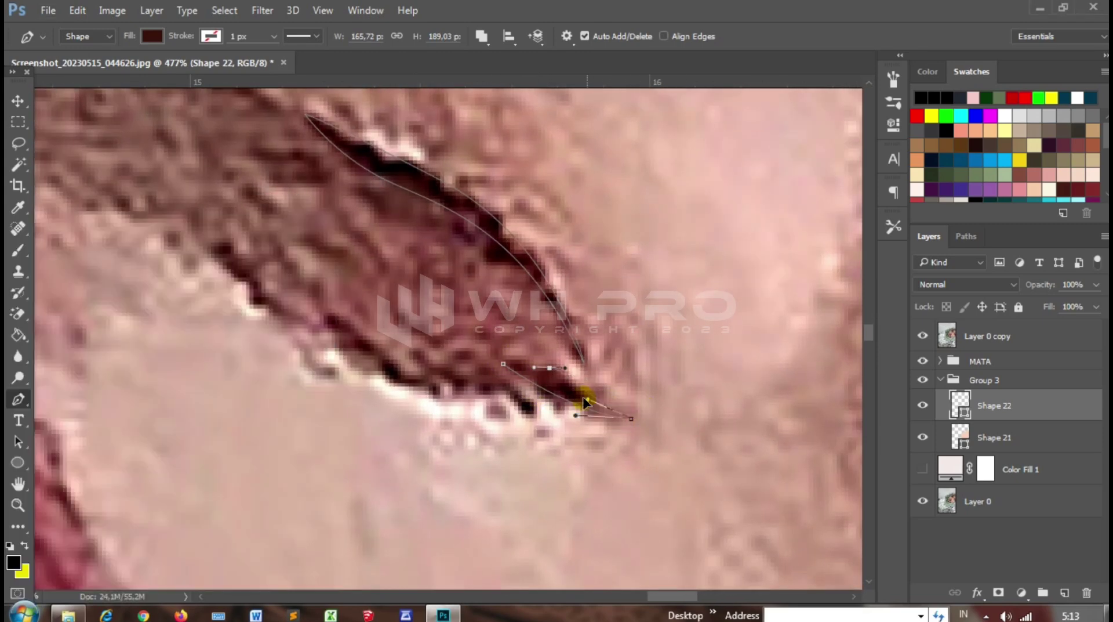
left_click(503, 367)
Draw the second curved nose stroke along the other crease
scroll(475, 371, "down", 3)
scroll(423, 318, "up", 3)
left_click(411, 221)
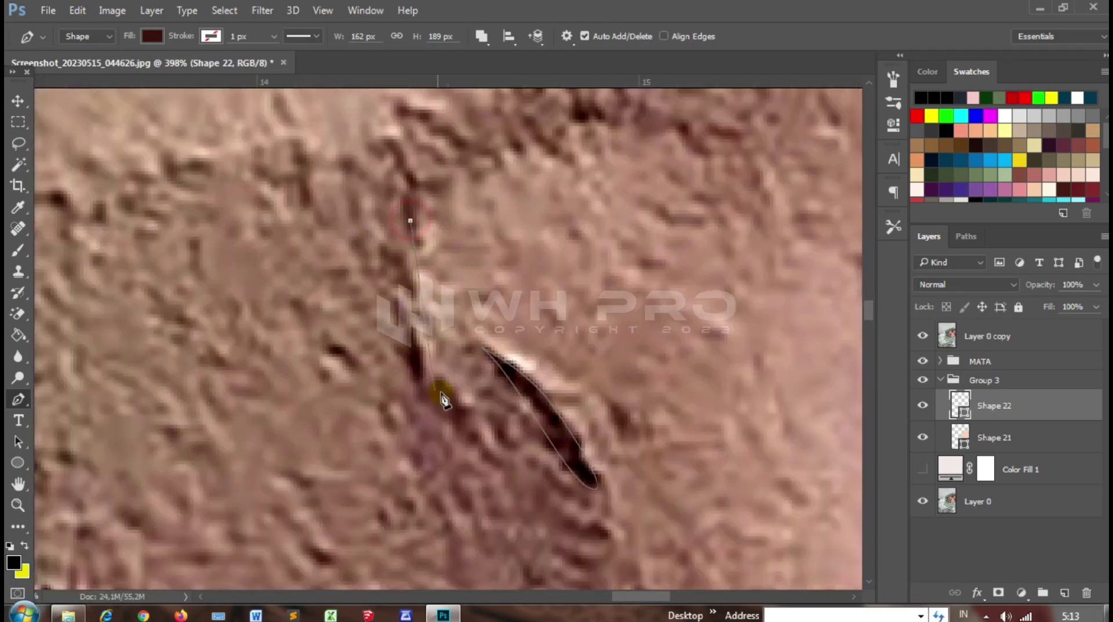
left_click_drag(401, 337, 383, 268)
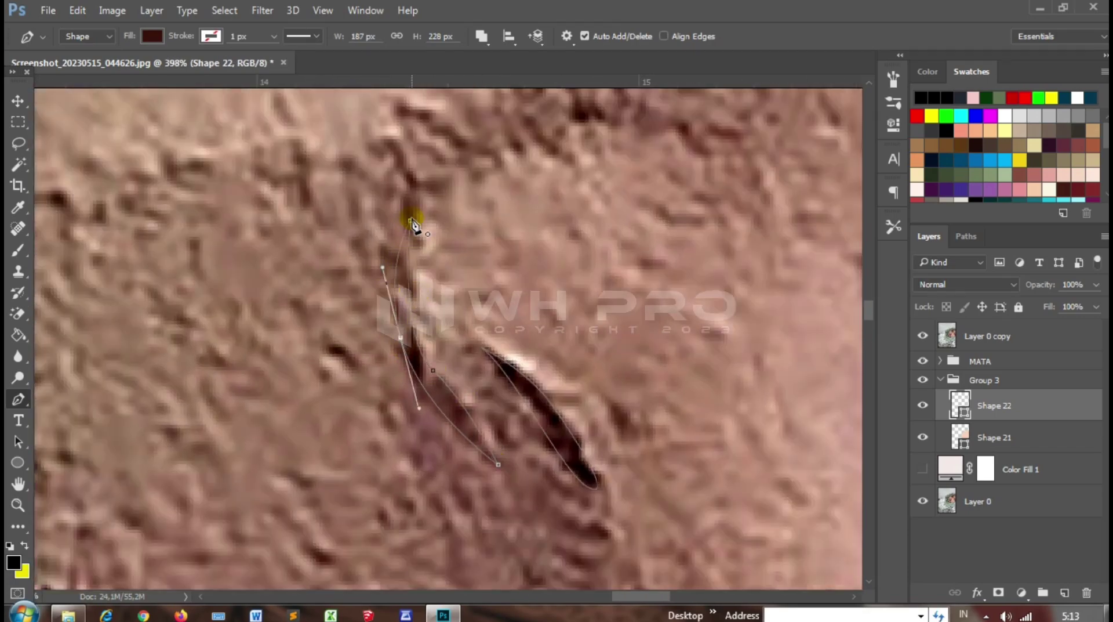
Hide Layer 0 copy and collapse Group 3
left_click(923, 336)
scroll(521, 398, "down", 5)
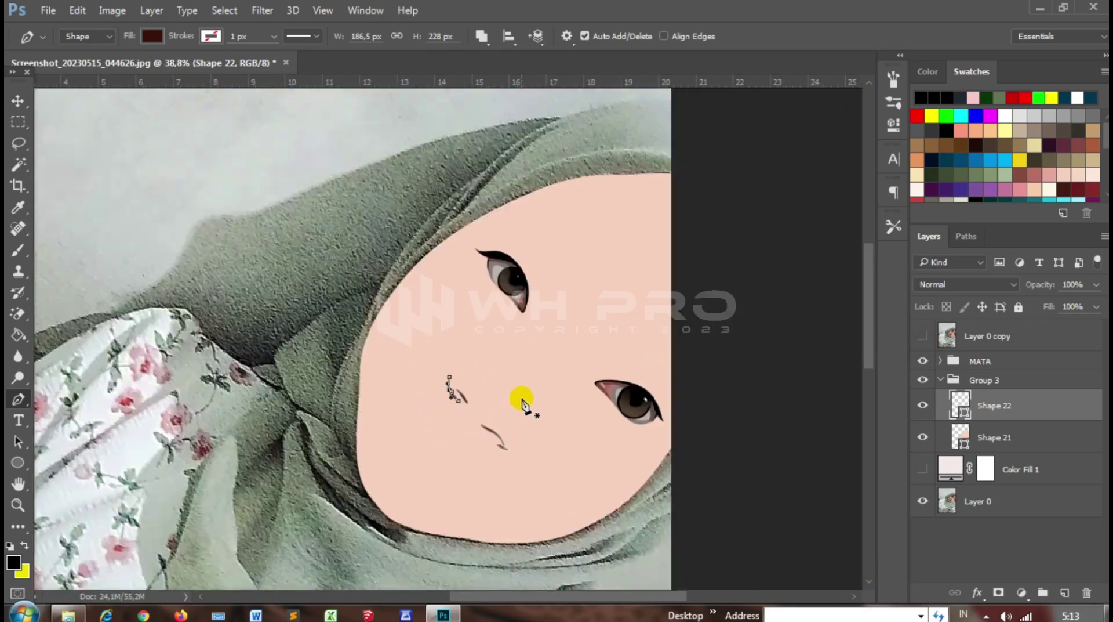
left_click(942, 379)
left_click(988, 380)
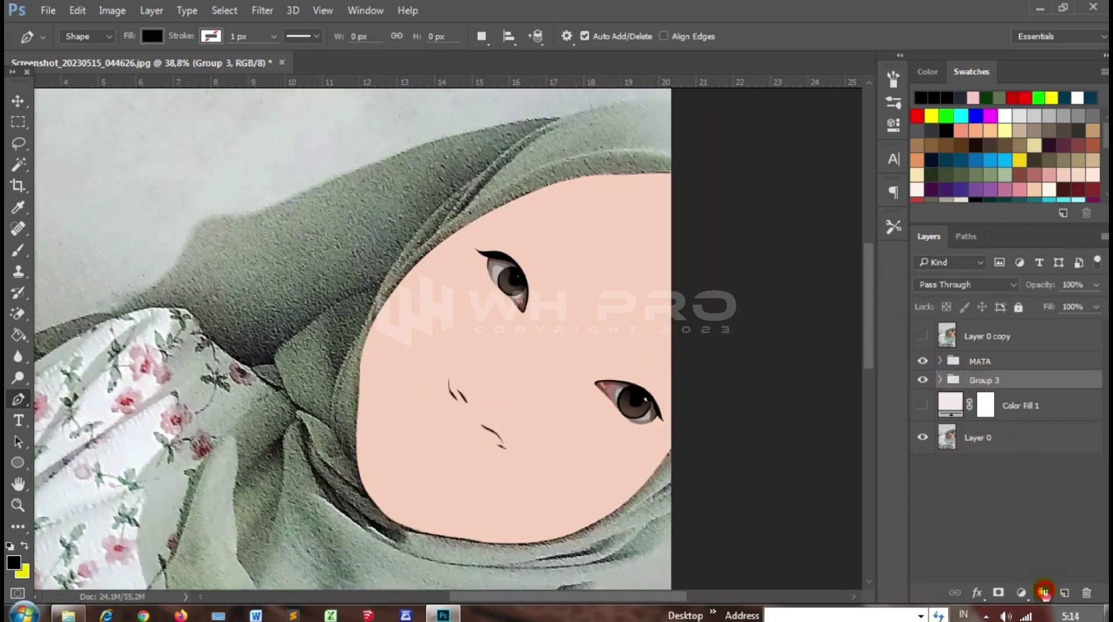
Add a new group, reveal the Layer 0 copy photo, and trace the upper lip edge
left_click(1044, 592)
left_click(923, 335)
scroll(393, 372, "up", 5)
scroll(355, 214, "up", 3)
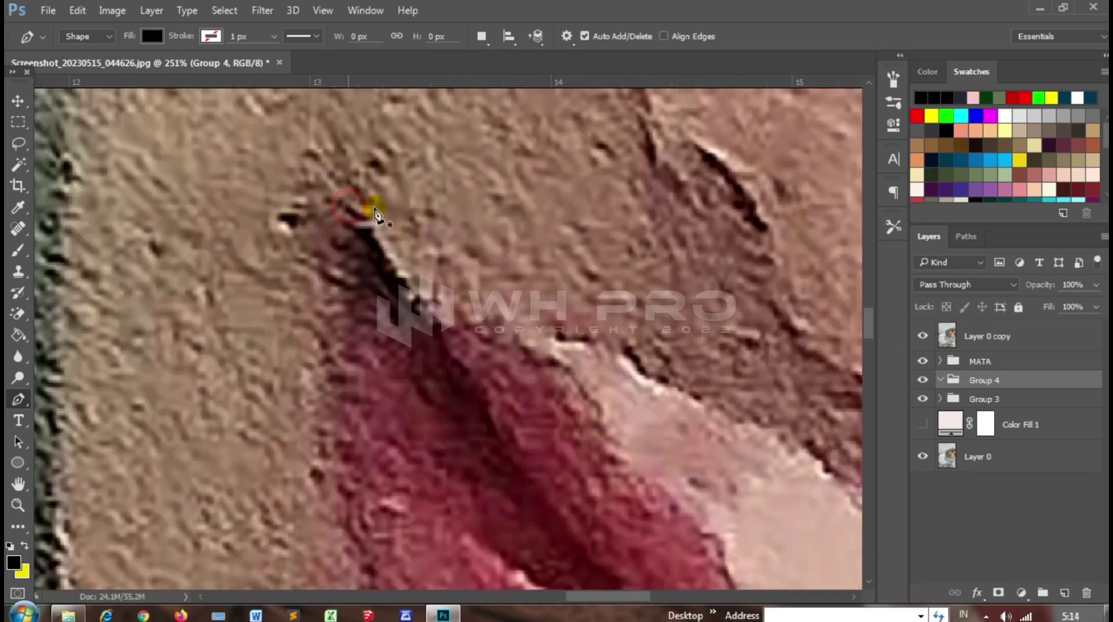
left_click(348, 206)
scroll(374, 215, "up", 2)
scroll(493, 353, "down", 4)
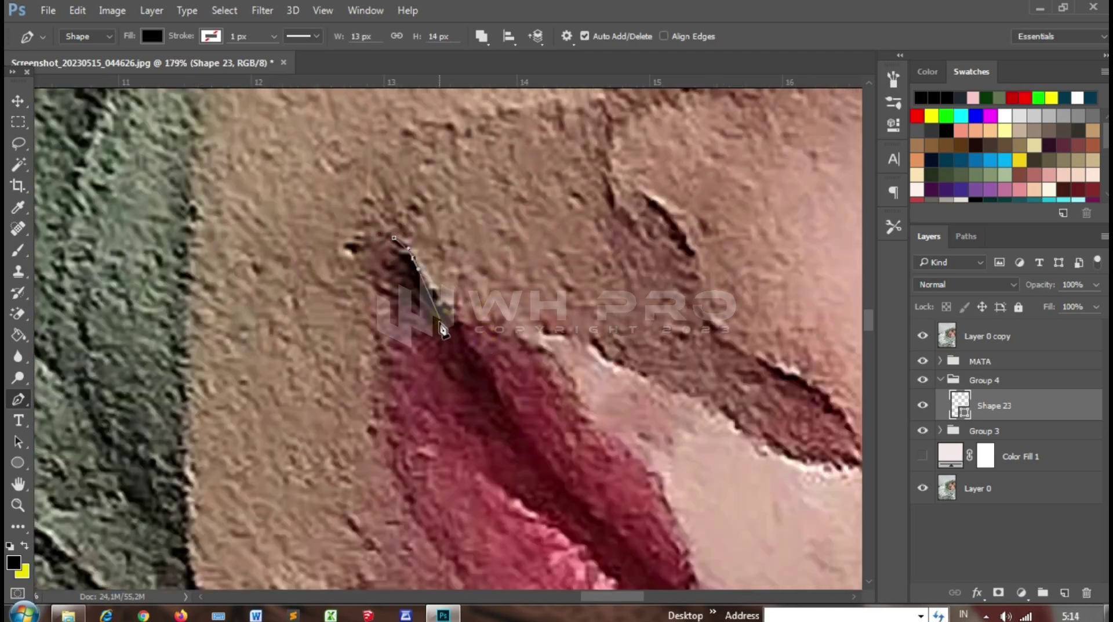
scroll(429, 305, "up", 3)
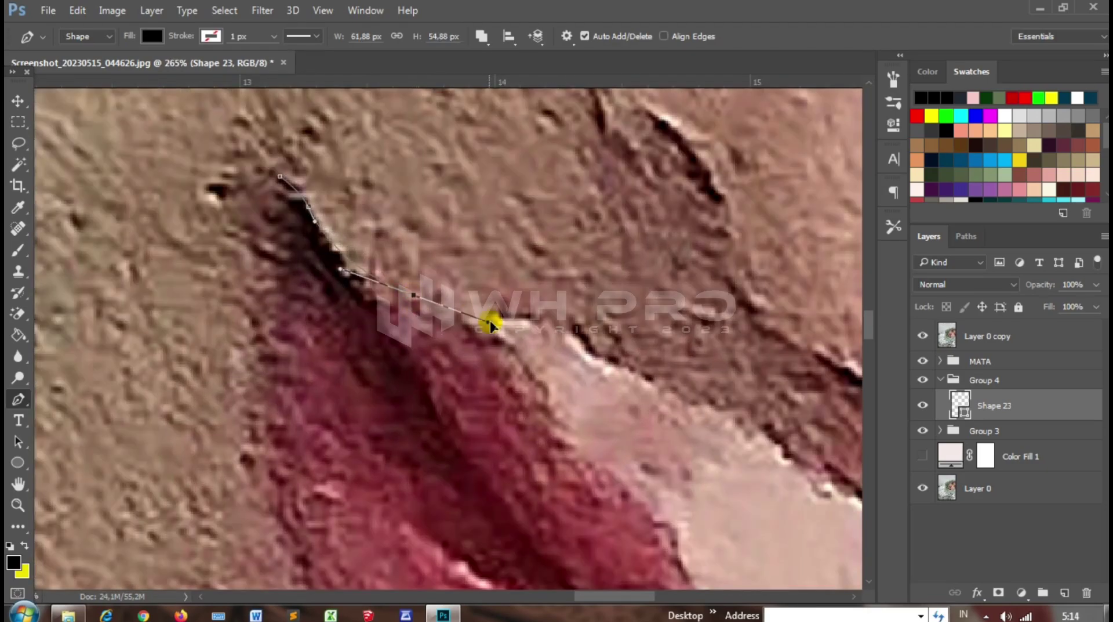
mouse_move(603, 467)
left_mouse_down()
mouse_move(625, 480)
mouse_move(515, 174)
left_mouse_up()
left_click_drag(585, 325, 610, 408)
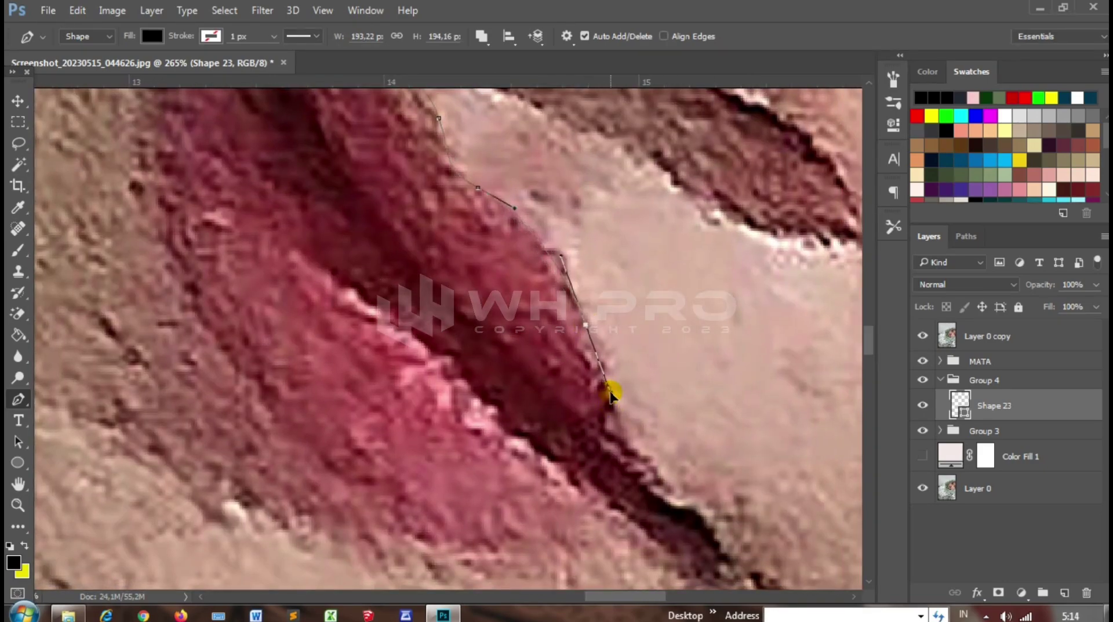
Trace around the lip corner and lower lip, then close the lip outline
scroll(602, 334, "down", 3)
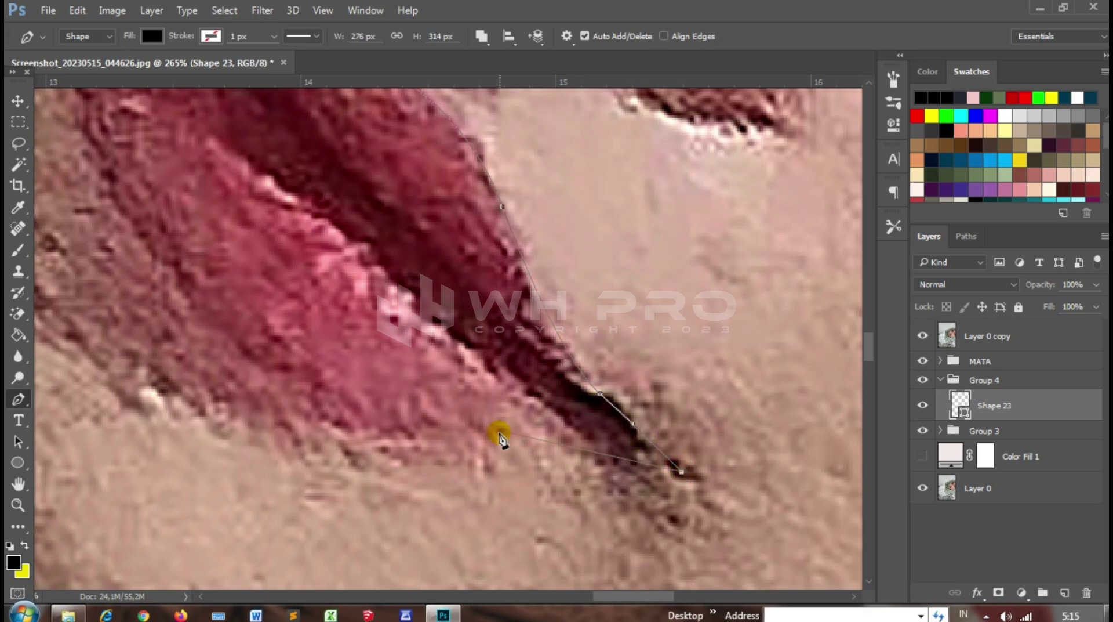
left_click_drag(490, 426, 378, 428)
left_click_drag(508, 428, 419, 438)
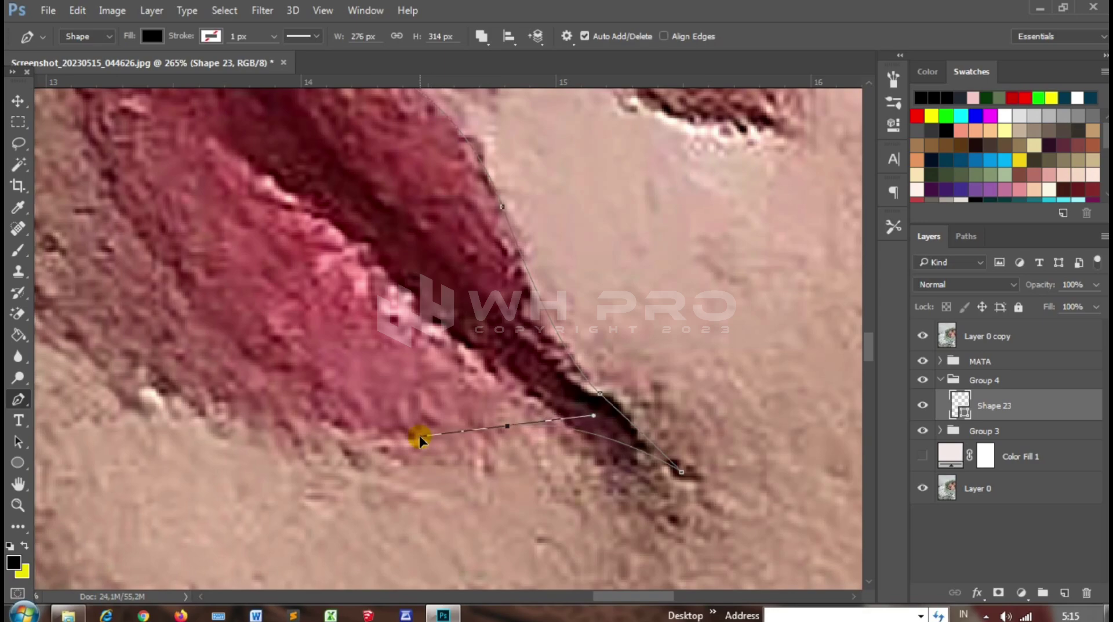
scroll(577, 443, "left", 3)
scroll(406, 326, "down", 2)
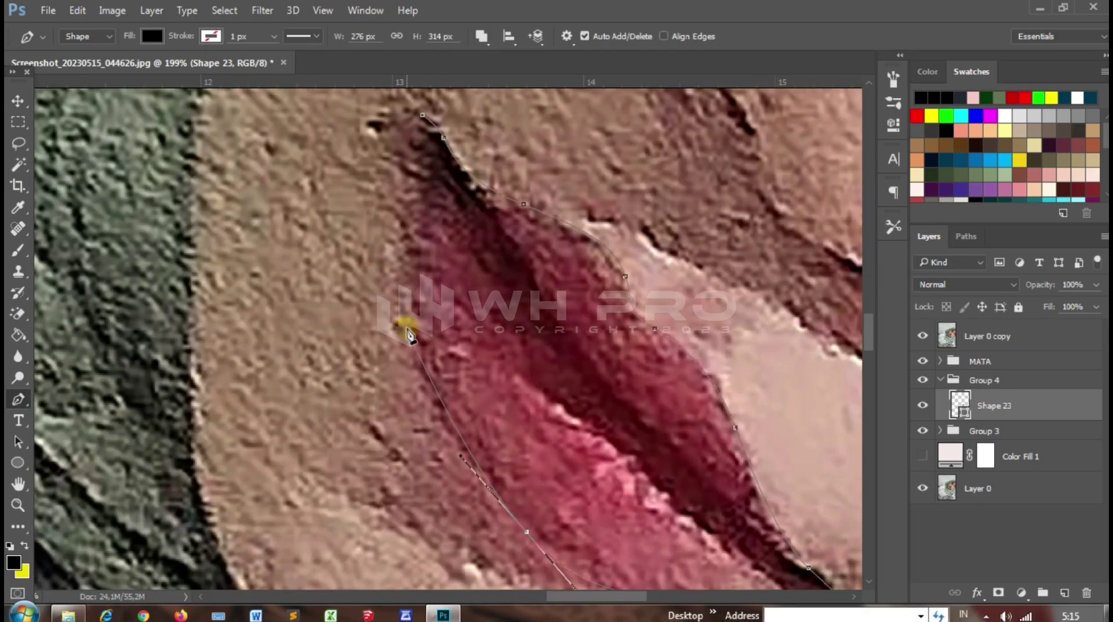
left_click_drag(410, 328, 408, 281)
left_click(430, 117)
left_click_drag(433, 136, 494, 296)
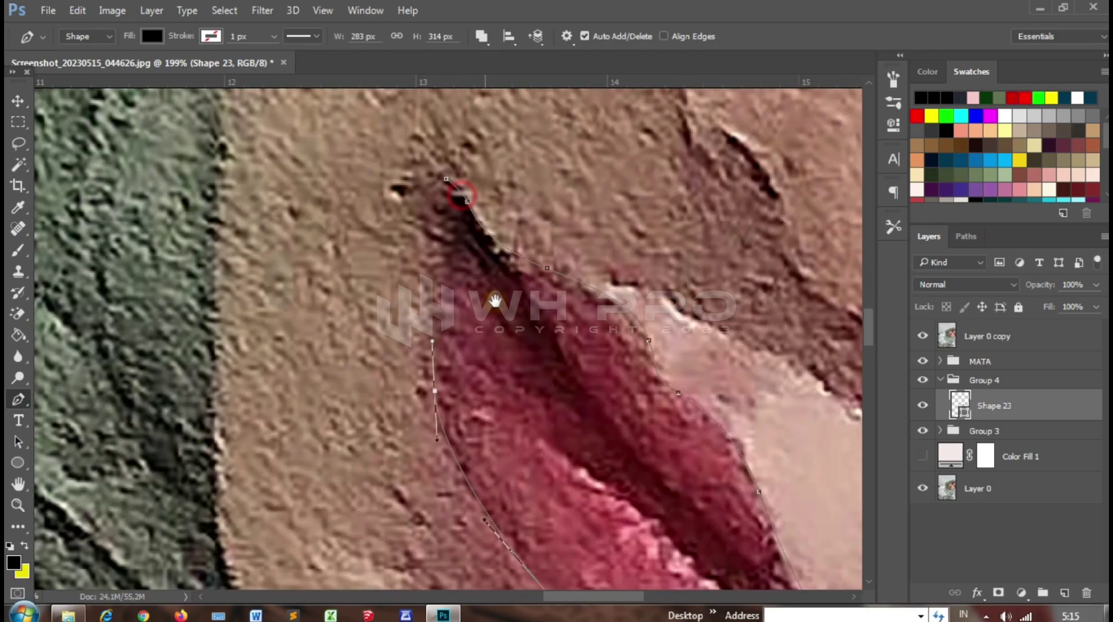
Fill the lip shape with rose-red #a5424d sampled from the photo's lips
key("ctrl+0")
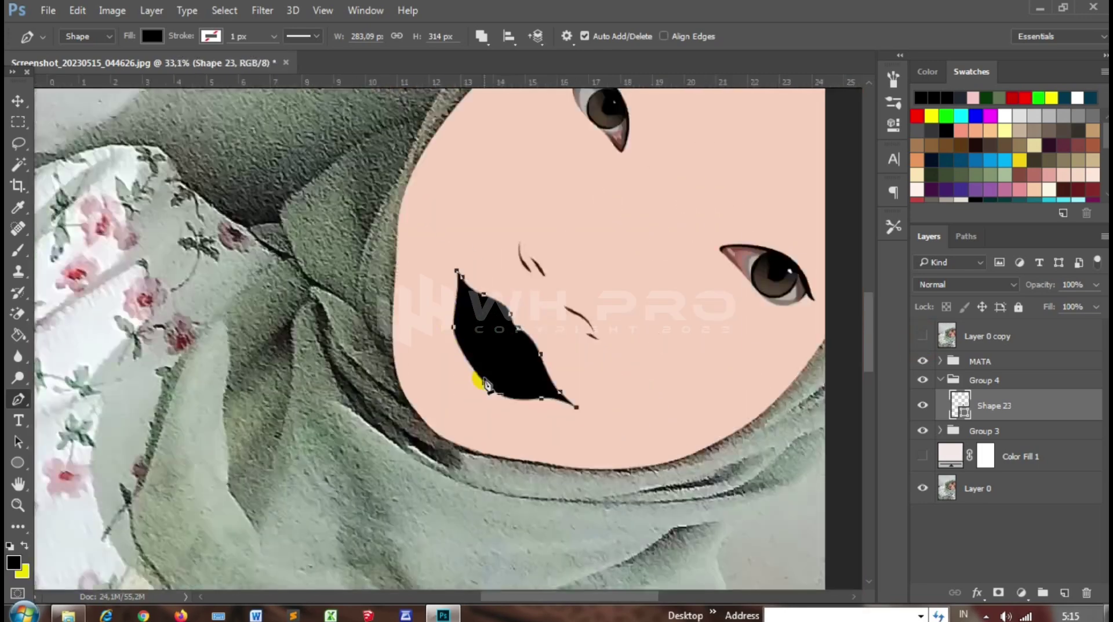
left_click(922, 335)
double_click(959, 404)
left_click(475, 393)
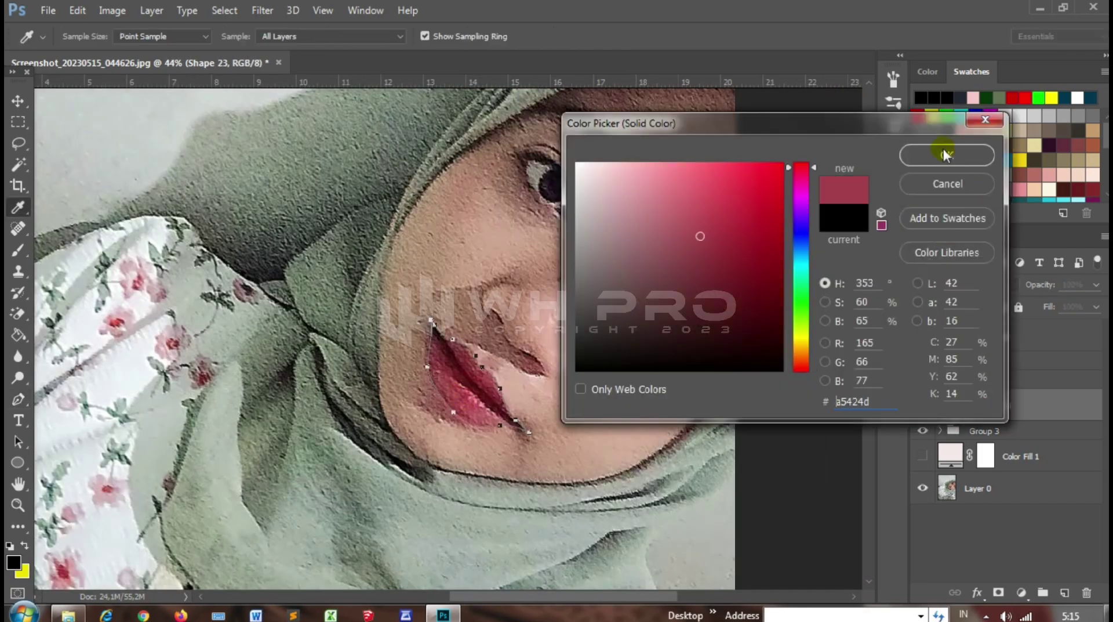
left_click(946, 155)
left_click(922, 336)
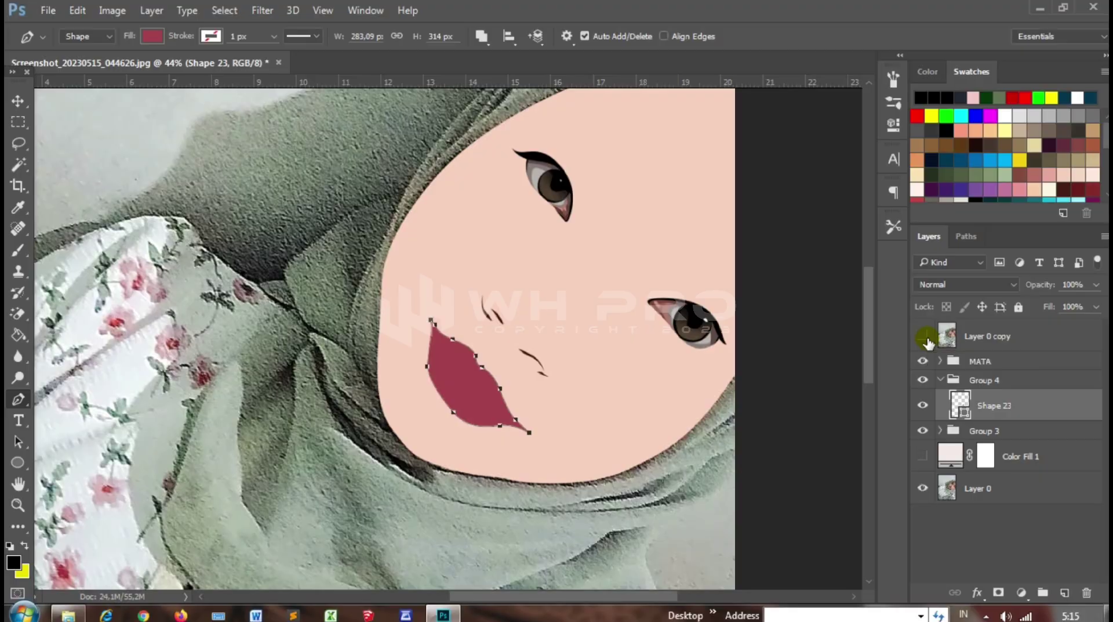